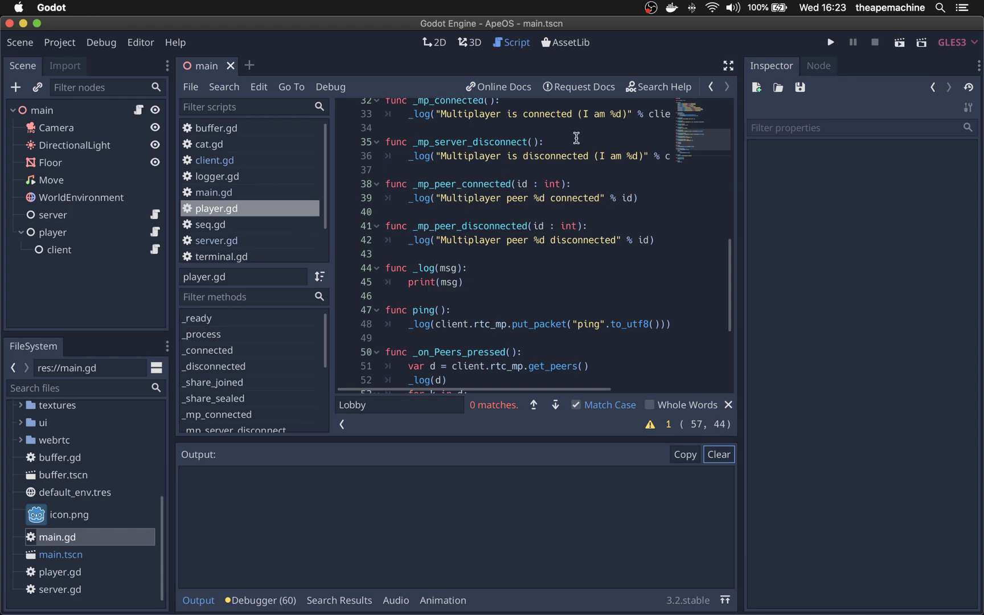
Run the project, browse its ls file listing in the in-game terminal, then stop it with F8
{"action": "left_click", "coordinate": [829, 40]}
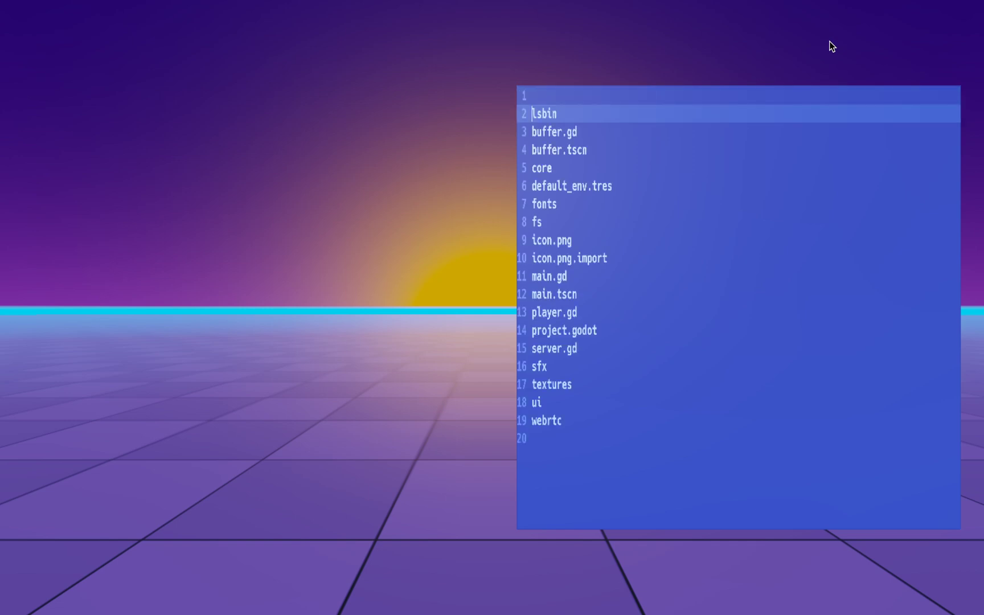
{"action": "key", "text": "Down"}
{"action": "key", "text": "Down"}
{"action": "key", "text": "Down"}
{"action": "key", "text": "Down"}
{"action": "key", "text": "Down"}
{"action": "key", "text": "Down"}
{"action": "key", "text": "Down"}
{"action": "key", "text": "Down"}
{"action": "key", "text": "Up"}
{"action": "key", "text": "Up"}
{"action": "key", "text": "Up"}
{"action": "key", "text": "Up"}
{"action": "key", "text": "Up"}
{"action": "key", "text": "Up"}
{"action": "key", "text": "Down"}
{"action": "key", "text": "Down"}
{"action": "key", "text": "Up"}
{"action": "key", "text": "Up"}
{"action": "key", "text": "Up"}
{"action": "key", "text": "Up"}
{"action": "key", "text": "Up"}
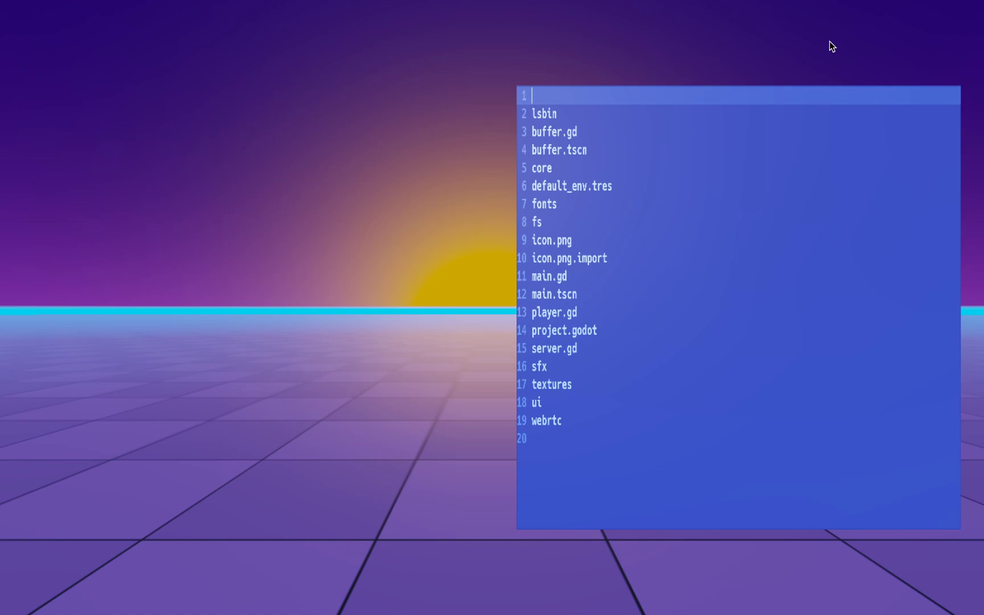
{"action": "key", "text": "F8"}
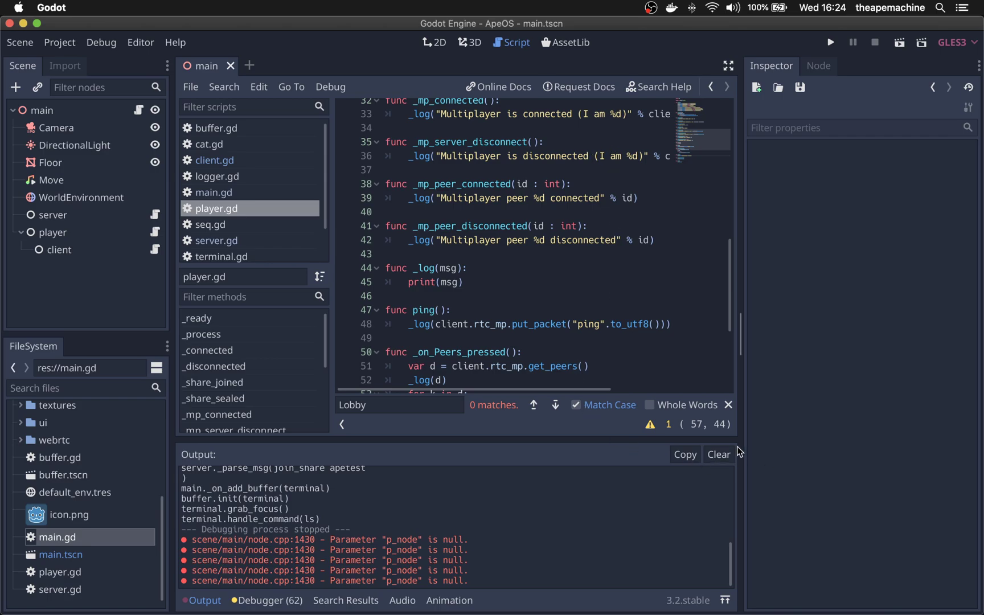
Clear the Output log and move through player.gd's opening lines from the top
{"action": "left_click", "coordinate": [719, 455]}
{"action": "left_click", "coordinate": [438, 282]}
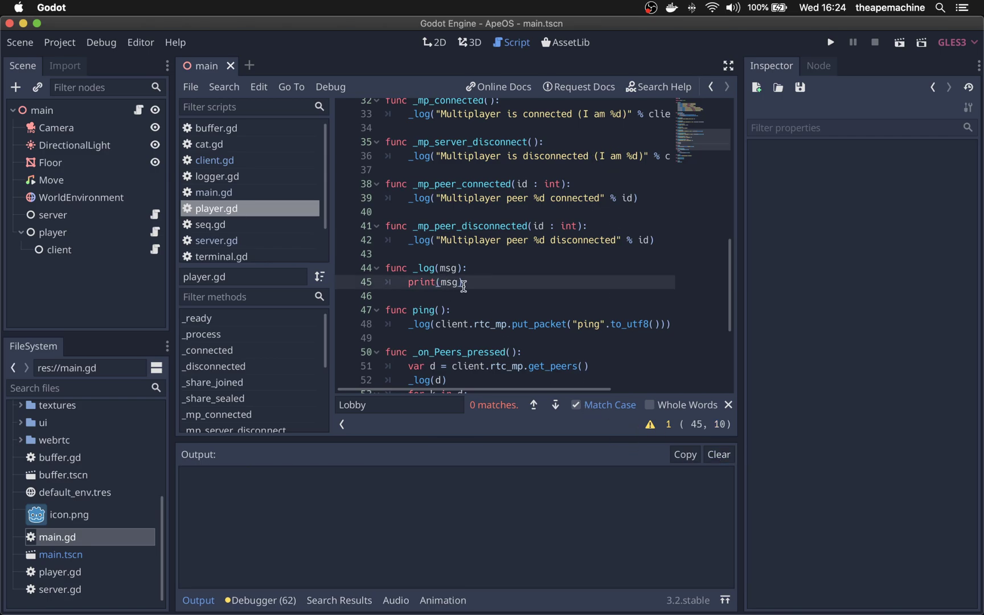
{"action": "key", "text": "ctrl+Home"}
{"action": "key", "text": "Down"}
{"action": "key", "text": "Down"}
{"action": "key", "text": "Down"}
{"action": "key", "text": "Down"}
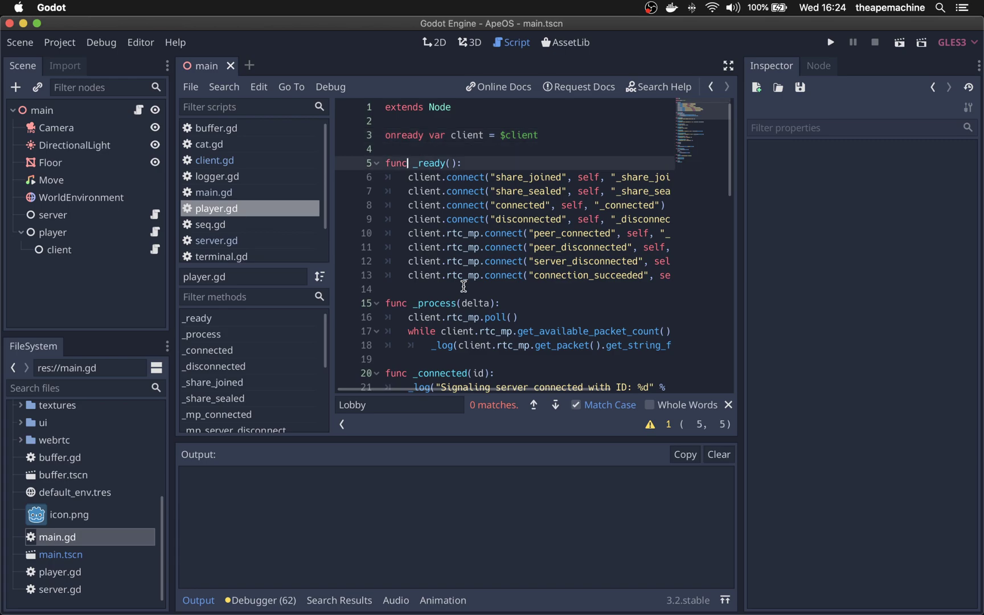
{"action": "key", "text": "Down"}
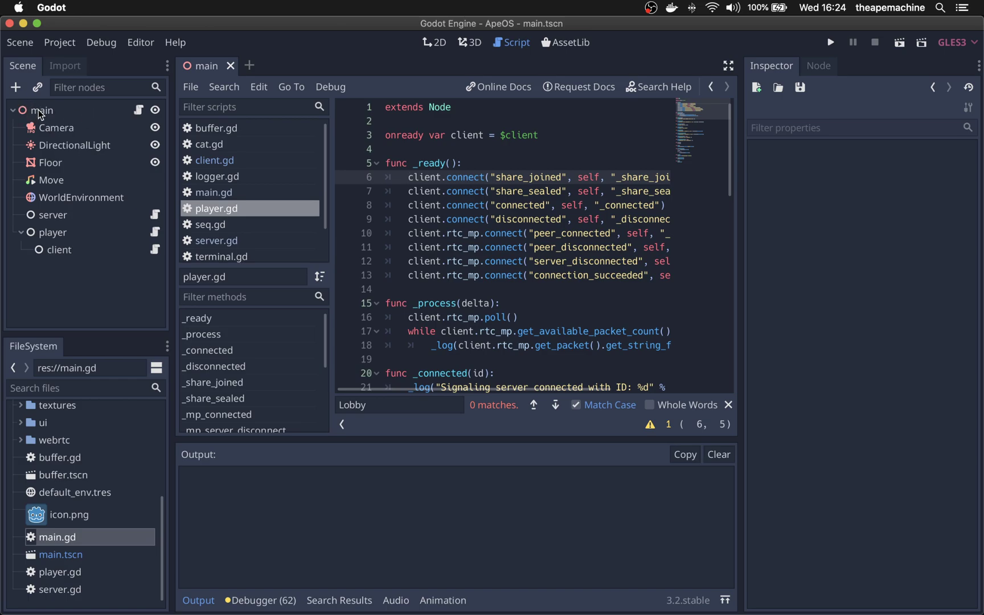
Select the player and server nodes, then open server.gd from the server's script icon
{"action": "left_click", "coordinate": [61, 235]}
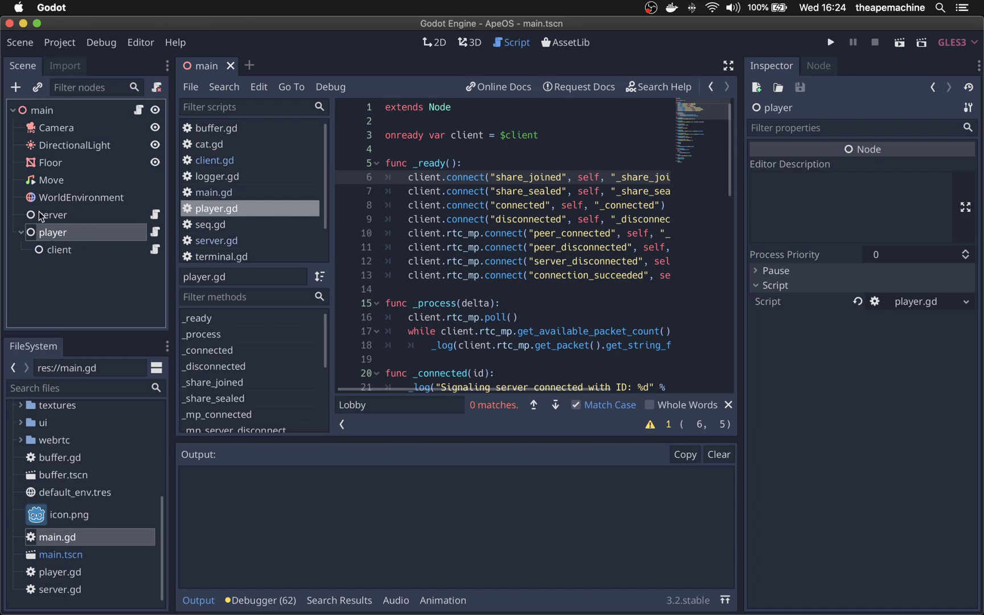
{"action": "left_click", "coordinate": [40, 214]}
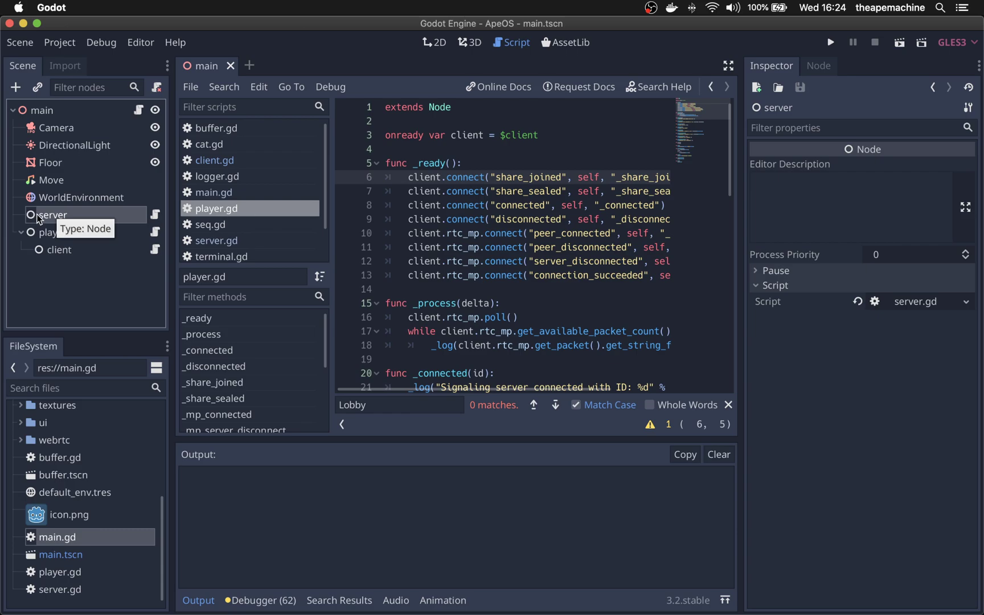
{"action": "left_click", "coordinate": [155, 217]}
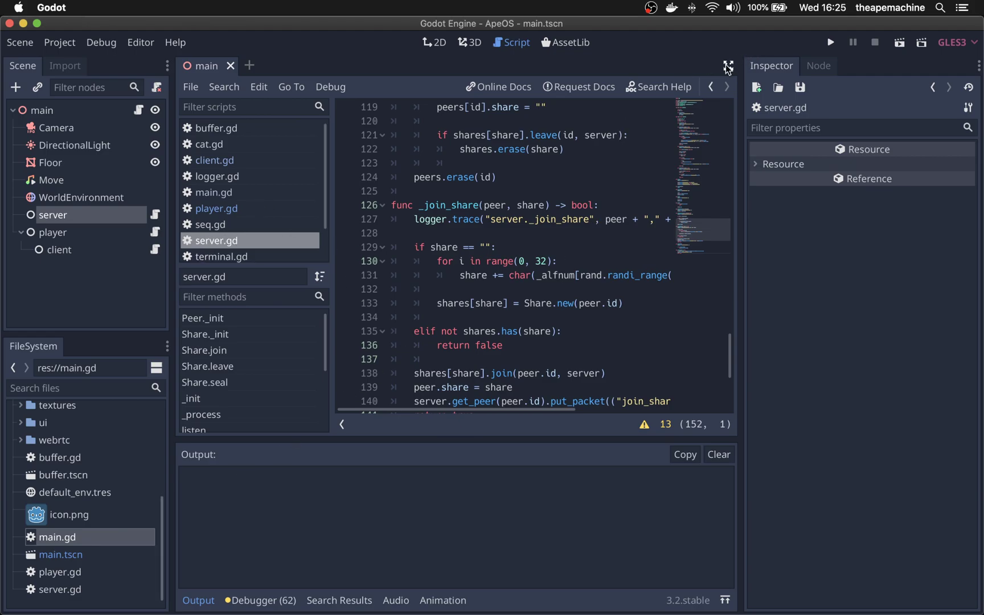
Show server.gd in distraction-free mode and go to the ALFNUM constant at the top
{"action": "left_click", "coordinate": [728, 66]}
{"action": "scroll", "coordinate": [468, 253], "scroll_direction": "up", "scroll_amount": 5}
{"action": "scroll", "coordinate": [468, 253], "scroll_direction": "up", "scroll_amount": 10}
{"action": "scroll", "coordinate": [467, 253], "scroll_direction": "up", "scroll_amount": 8}
{"action": "scroll", "coordinate": [467, 254], "scroll_direction": "up", "scroll_amount": 10}
{"action": "scroll", "coordinate": [467, 254], "scroll_direction": "up", "scroll_amount": 3}
{"action": "left_click", "coordinate": [367, 197]}
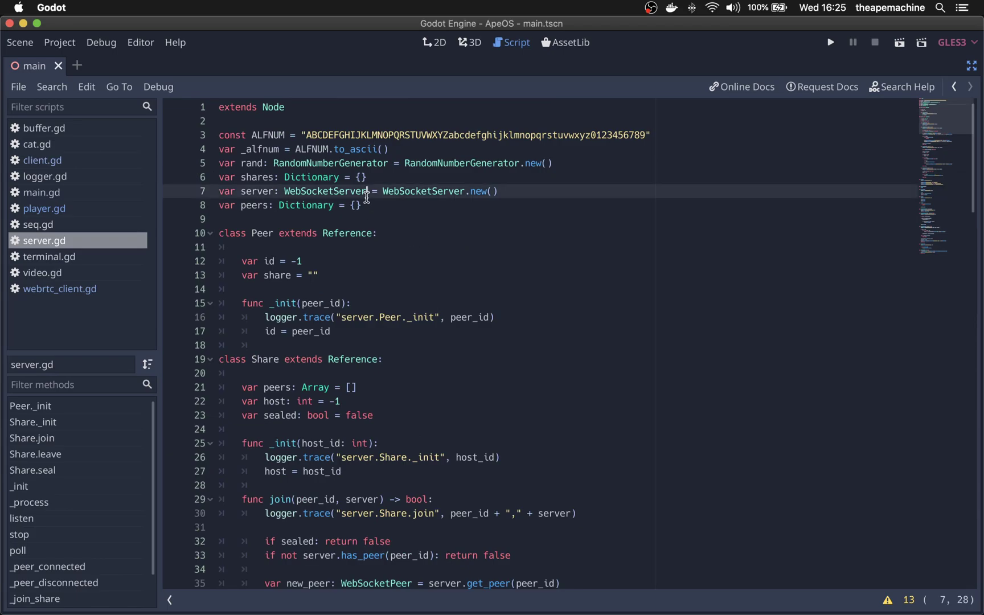
{"action": "key", "text": "ctrl+Home"}
{"action": "key", "text": "Down"}
{"action": "key", "text": "Down"}
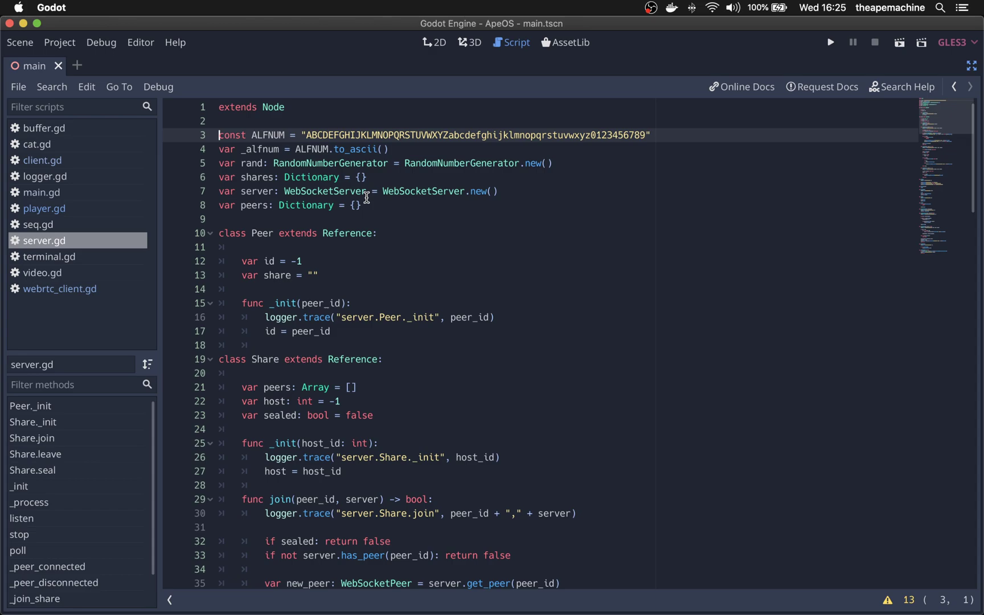
Walk through and select the top-level declarations, then return to the shares line
{"action": "key", "text": "Down"}
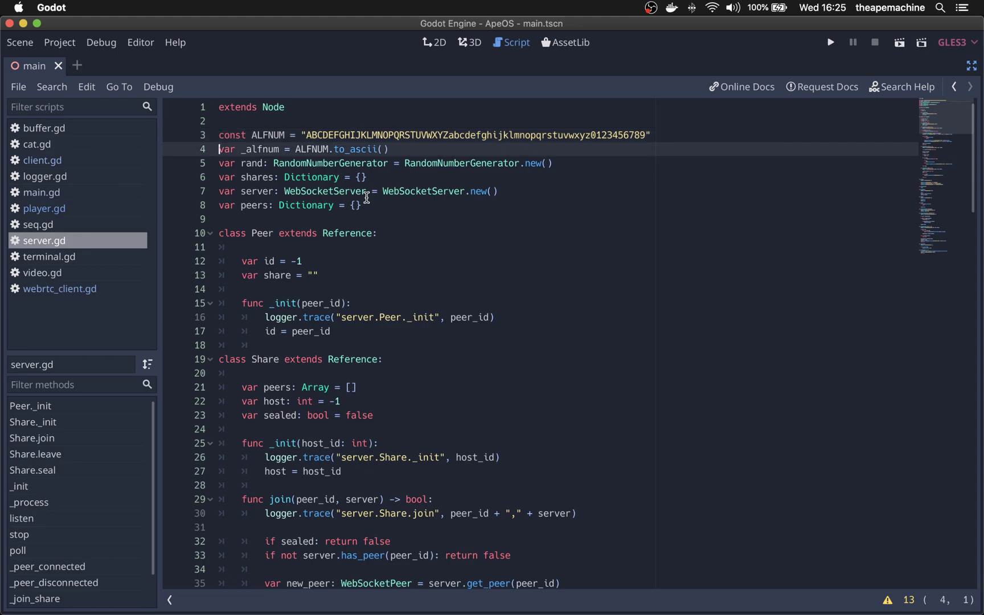
{"action": "key", "text": "Down"}
{"action": "key", "text": "Down"}
{"action": "key", "text": "Down"}
{"action": "key", "text": "Down"}
{"action": "key", "text": "Down"}
{"action": "key", "text": "Up"}
{"action": "key", "text": "Up"}
{"action": "key", "text": "Up"}
{"action": "key", "text": "Up"}
{"action": "key", "text": "Up"}
{"action": "key", "text": "shift+Down"}
{"action": "key", "text": "shift+Down"}
{"action": "key", "text": "shift+Down"}
{"action": "key", "text": "shift+Down"}
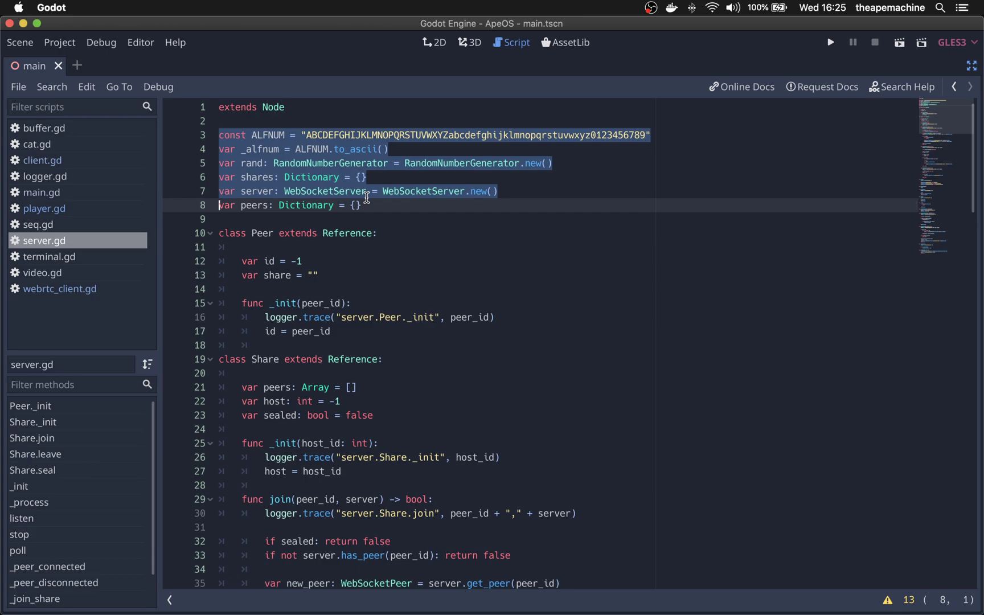
{"action": "key", "text": "shift+Down"}
{"action": "key", "text": "shift+Down"}
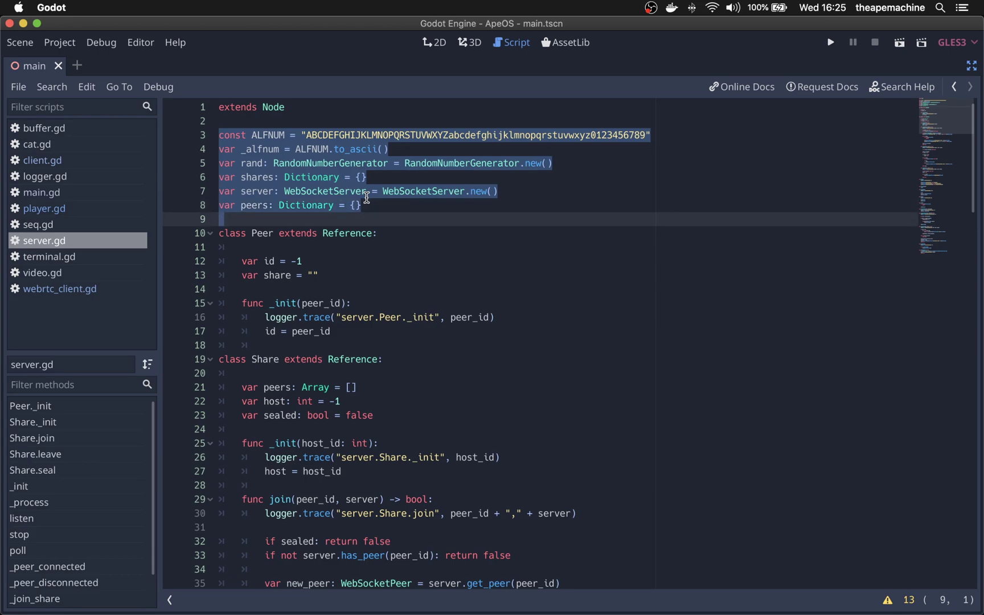
{"action": "key", "text": "Up"}
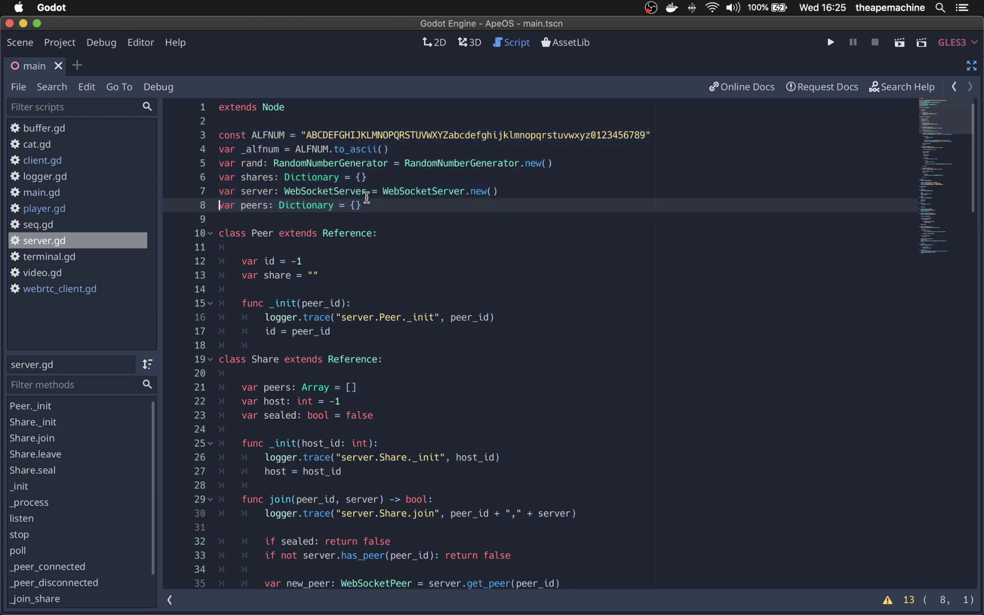
{"action": "key", "text": "Up"}
{"action": "key", "text": "Up"}
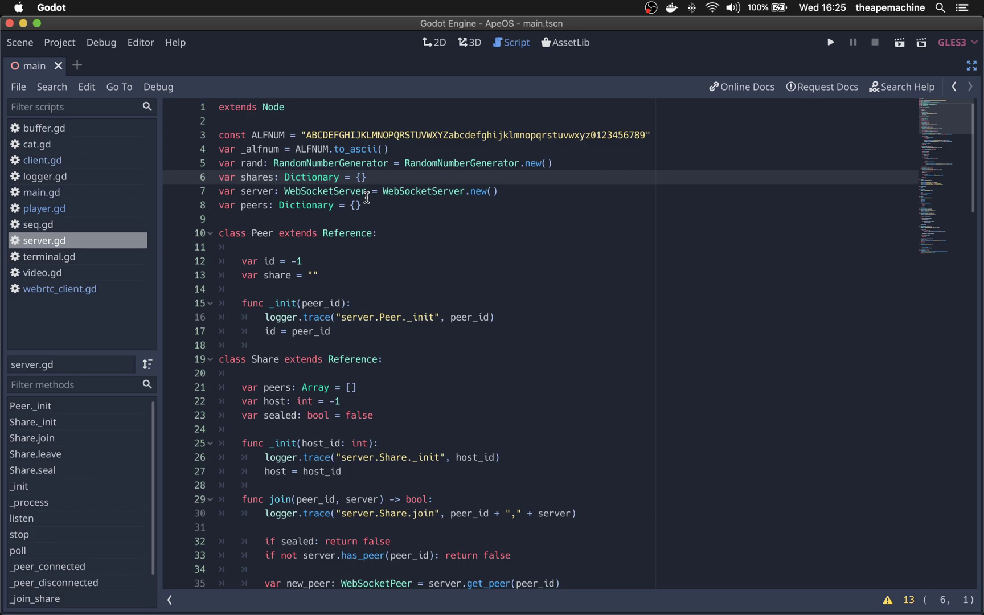
Move between the peers and shares dictionaries, then down to the Peer class declaration
{"action": "key", "text": "Down"}
{"action": "key", "text": "Down"}
{"action": "key", "text": "Down"}
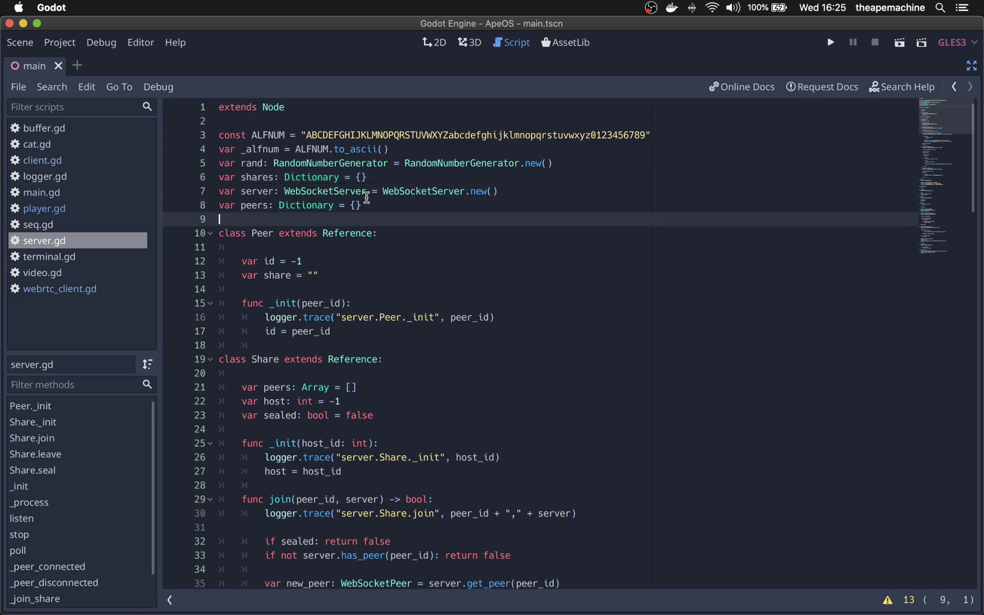
{"action": "key", "text": "Up"}
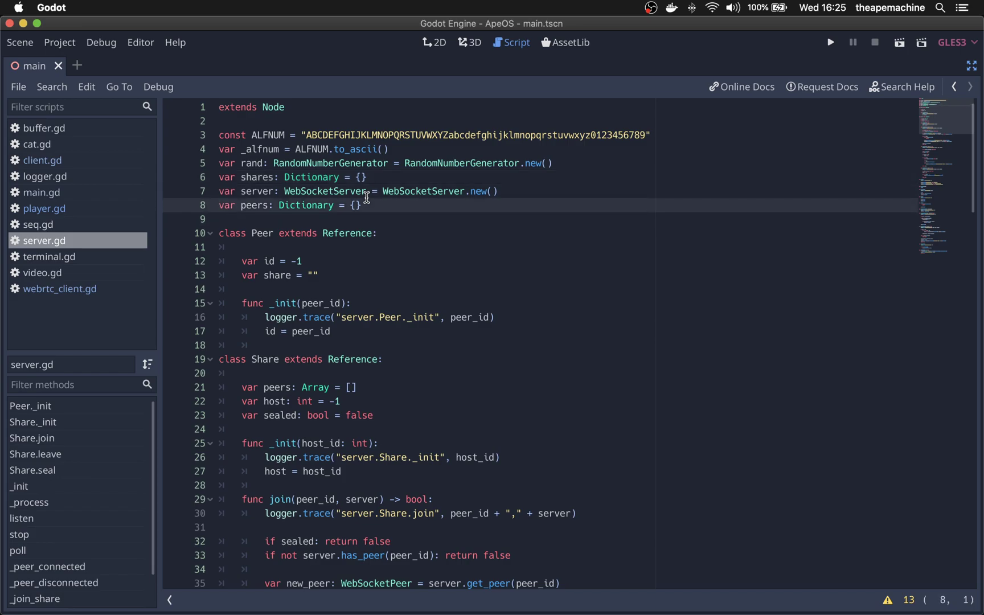
{"action": "key", "text": "Up"}
{"action": "key", "text": "Up"}
{"action": "key", "text": "Up"}
{"action": "key", "text": "Down"}
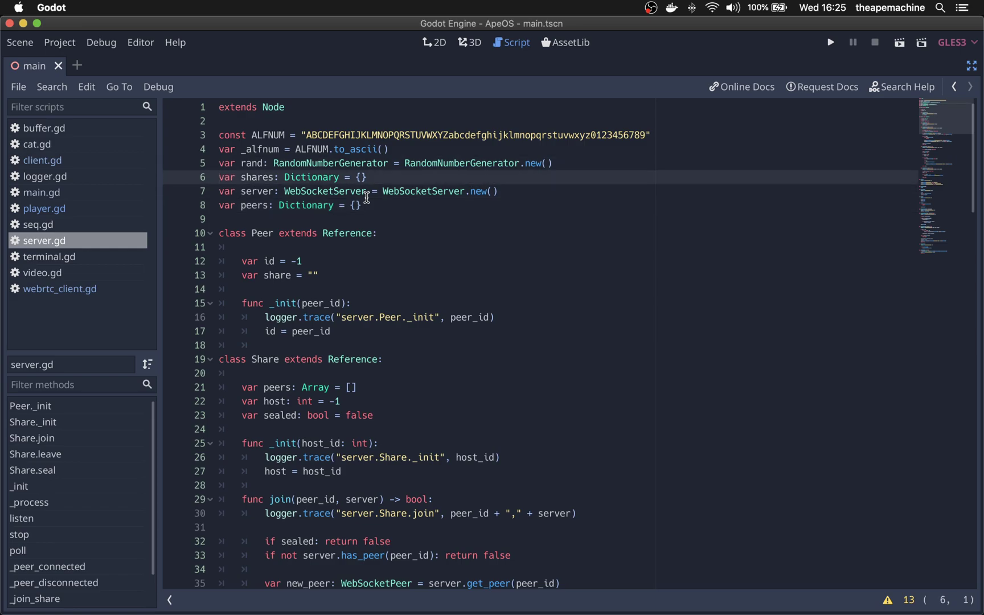
{"action": "key", "text": "Down"}
{"action": "key", "text": "Down"}
{"action": "key", "text": "Down"}
{"action": "key", "text": "Down"}
{"action": "key", "text": "Down"}
{"action": "key", "text": "Up"}
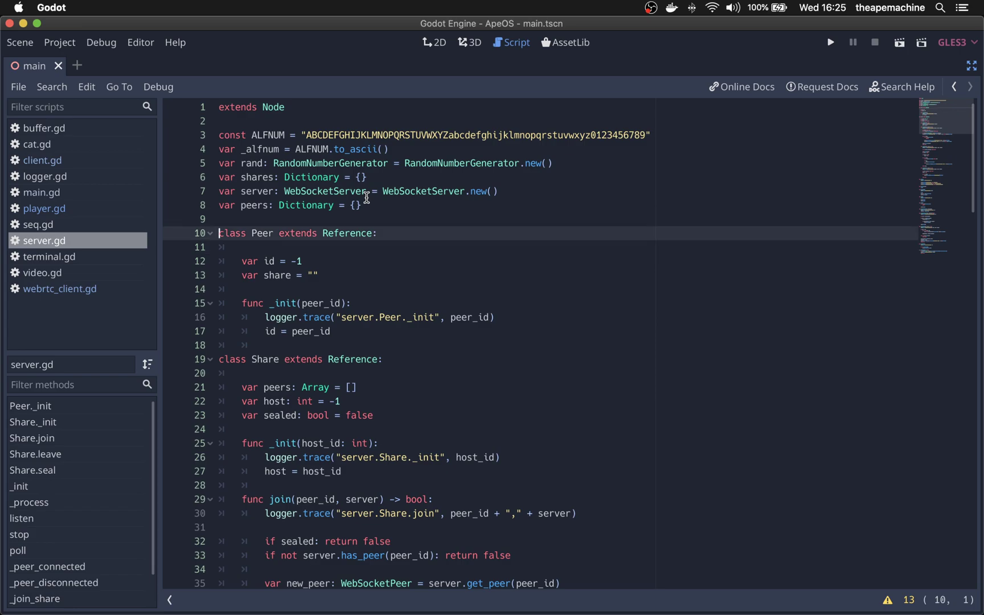
{"action": "key", "text": "Down"}
{"action": "key", "text": "Down"}
{"action": "key", "text": "Down"}
{"action": "key", "text": "Up"}
{"action": "key", "text": "Up"}
{"action": "key", "text": "Up"}
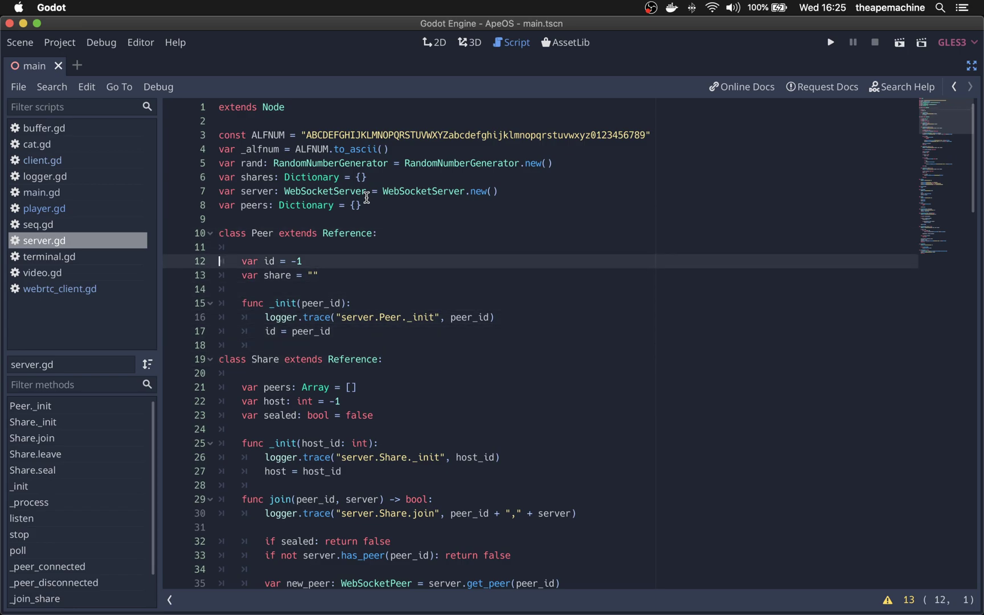
{"action": "key", "text": "Down"}
{"action": "key", "text": "Down"}
{"action": "key", "text": "Down"}
{"action": "key", "text": "Down"}
{"action": "key", "text": "Down"}
{"action": "key", "text": "Down"}
{"action": "key", "text": "Down"}
{"action": "key", "text": "Down"}
{"action": "key", "text": "Down"}
{"action": "key", "text": "Page_Down"}
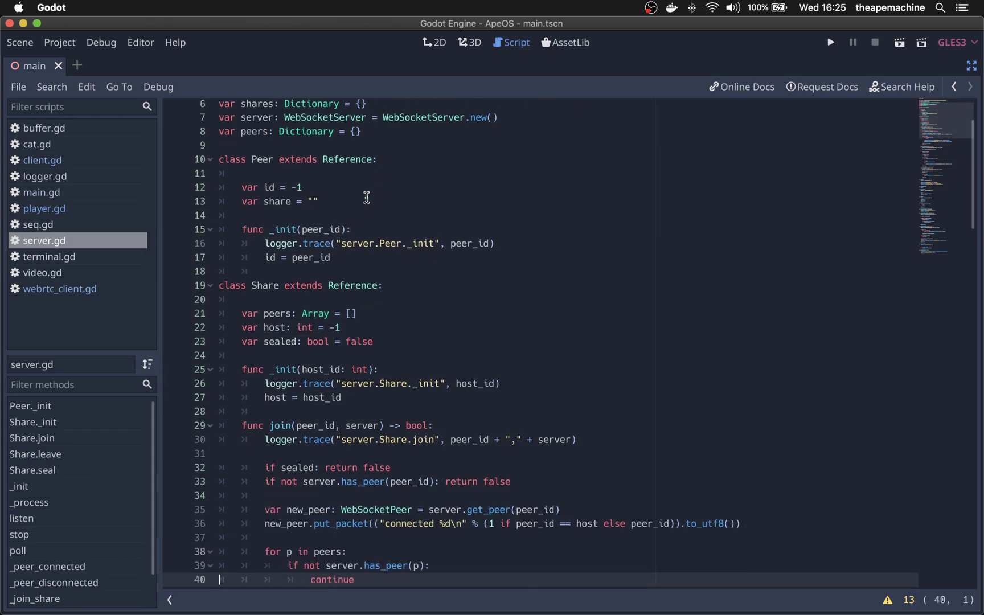
{"action": "key", "text": "Down"}
{"action": "key", "text": "Down"}
{"action": "key", "text": "Down"}
{"action": "key", "text": "Down"}
{"action": "key", "text": "Down"}
{"action": "key", "text": "Down"}
{"action": "key", "text": "Down"}
{"action": "key", "text": "Down"}
{"action": "key", "text": "Down"}
{"action": "key", "text": "Up"}
{"action": "key", "text": "Up"}
{"action": "key", "text": "Up"}
{"action": "key", "text": "Up"}
{"action": "key", "text": "Up"}
{"action": "key", "text": "Up"}
{"action": "key", "text": "Page_Up"}
{"action": "key", "text": "Down"}
{"action": "key", "text": "Down"}
{"action": "key", "text": "Down"}
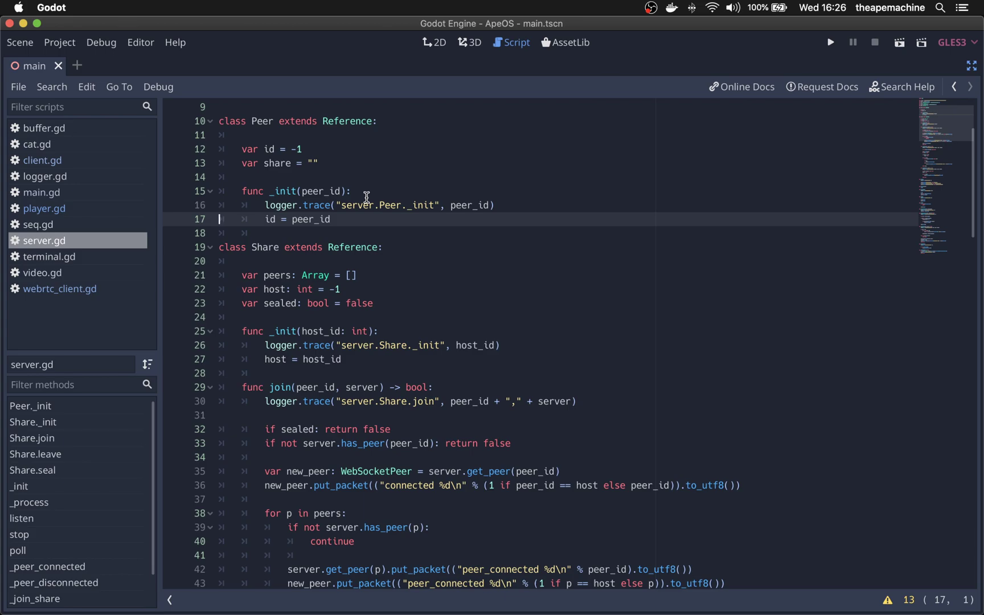
{"action": "key", "text": "Up"}
{"action": "key", "text": "Up"}
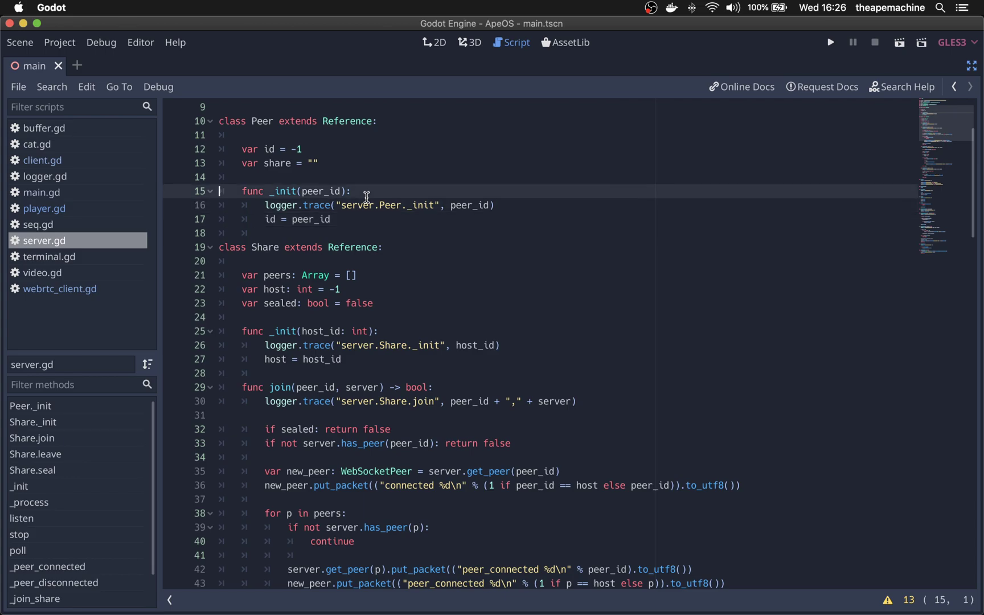
{"action": "key", "text": "Up"}
{"action": "key", "text": "Up"}
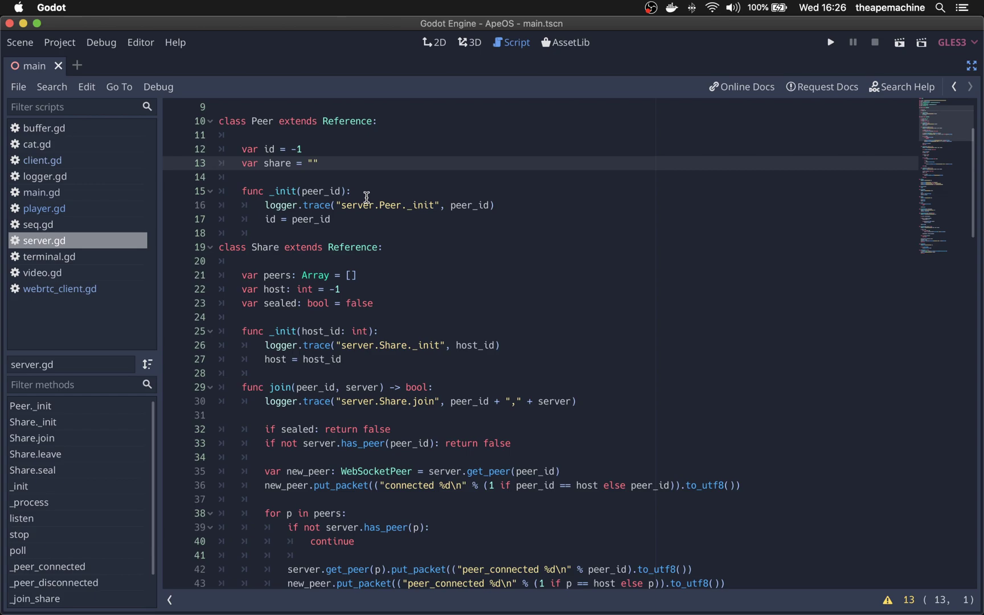
{"action": "key", "text": "Down"}
{"action": "key", "text": "Down"}
{"action": "key", "text": "Down"}
{"action": "key", "text": "Down"}
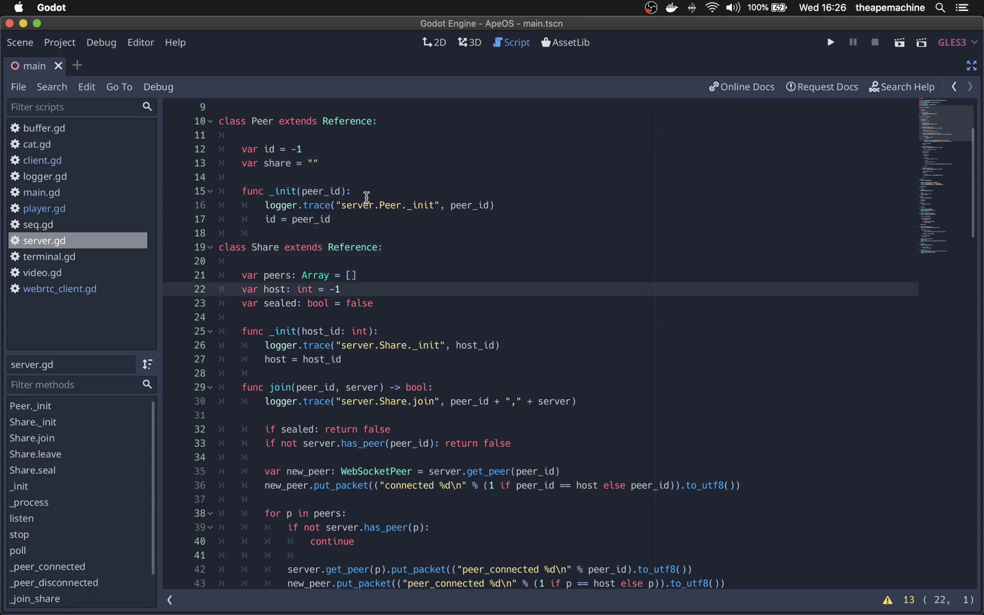
{"action": "key", "text": "Up"}
{"action": "key", "text": "Up"}
{"action": "key", "text": "Up"}
{"action": "key", "text": "Right"}
{"action": "key", "text": "Right"}
{"action": "key", "text": "Right"}
{"action": "key", "text": "Right"}
{"action": "key", "text": "alt+Right"}
{"action": "key", "text": "alt+Left"}
{"action": "key", "text": "alt+Left"}
{"action": "key", "text": "alt+Left"}
{"action": "key", "text": "Left"}
{"action": "key", "text": "Left"}
{"action": "key", "text": "Left"}
{"action": "key", "text": "Left"}
{"action": "key", "text": "Down"}
{"action": "key", "text": "Down"}
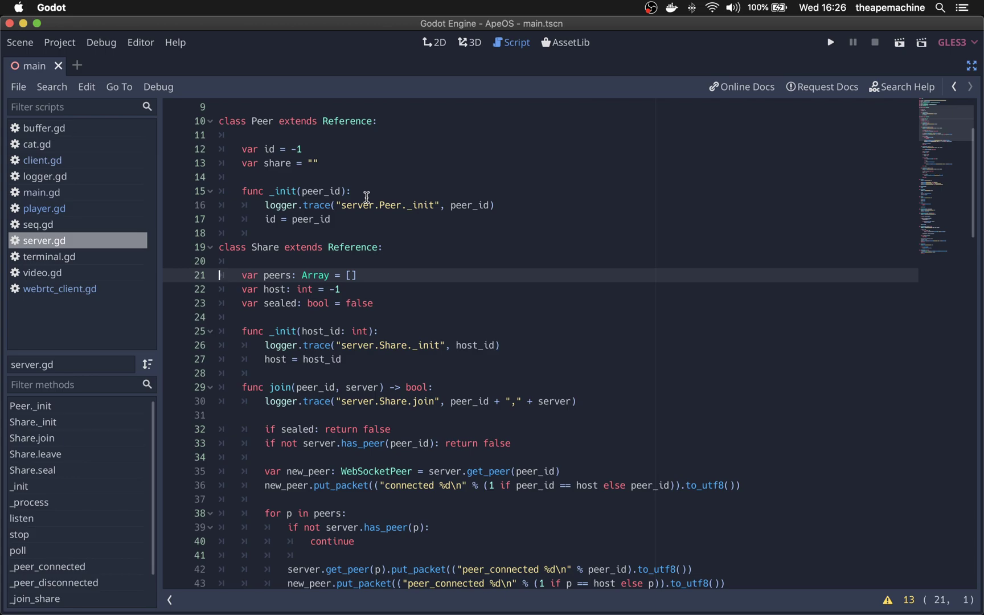
{"action": "key", "text": "Down"}
{"action": "key", "text": "Down"}
{"action": "key", "text": "Down"}
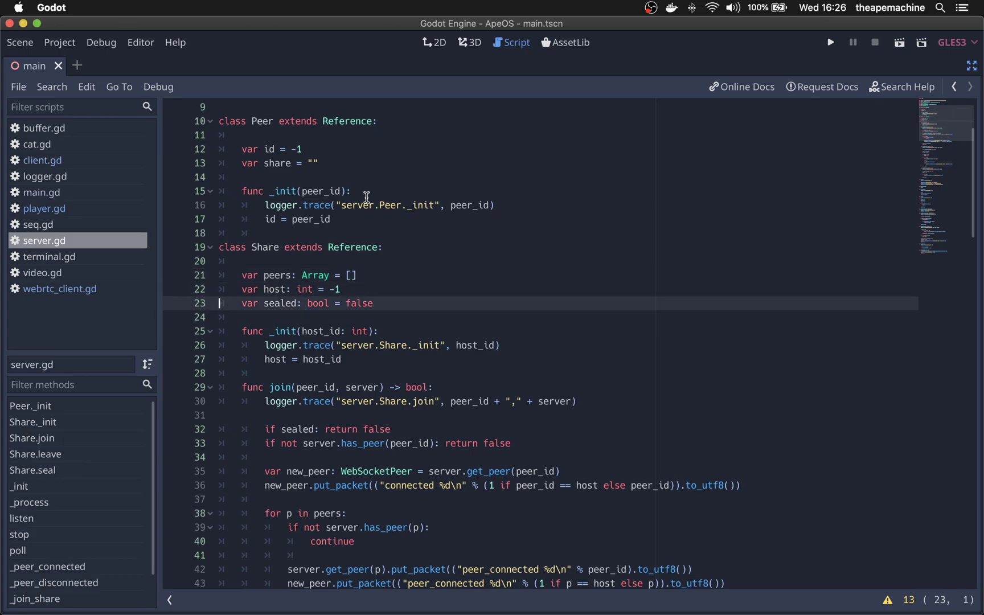
{"action": "key", "text": "Up"}
{"action": "key", "text": "Up"}
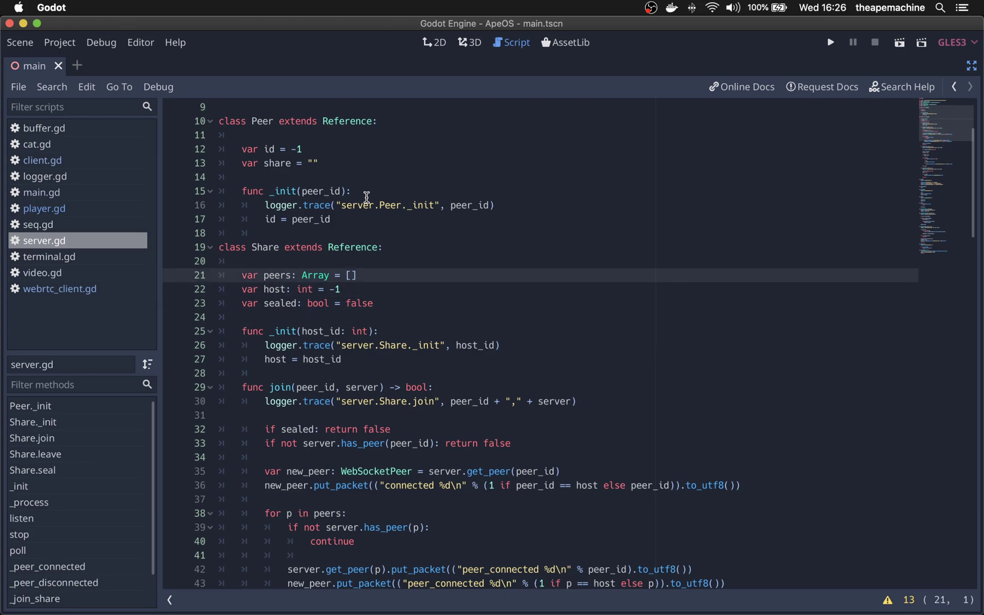
{"action": "key", "text": "Down"}
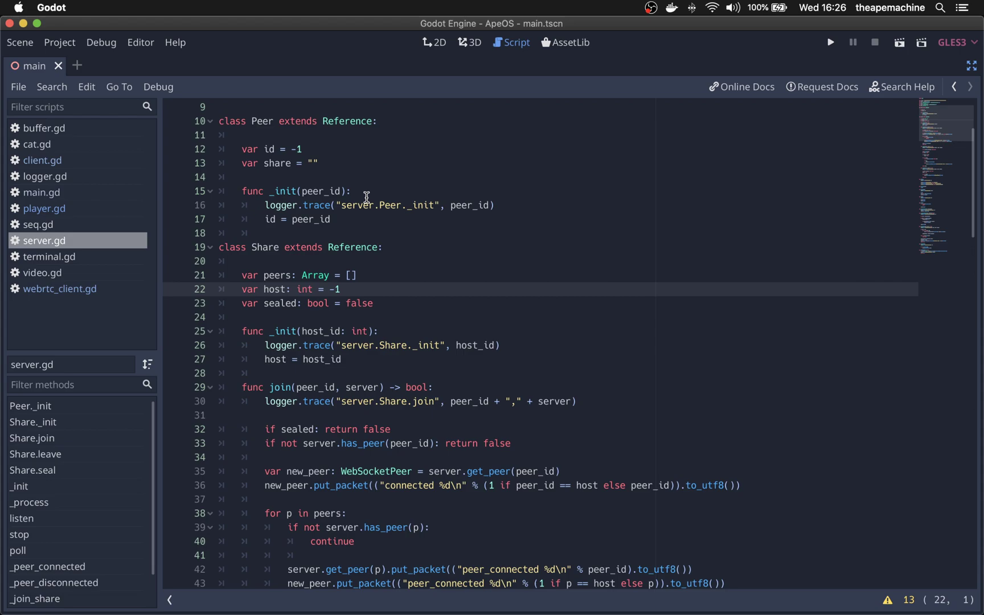
{"action": "key", "text": "Down"}
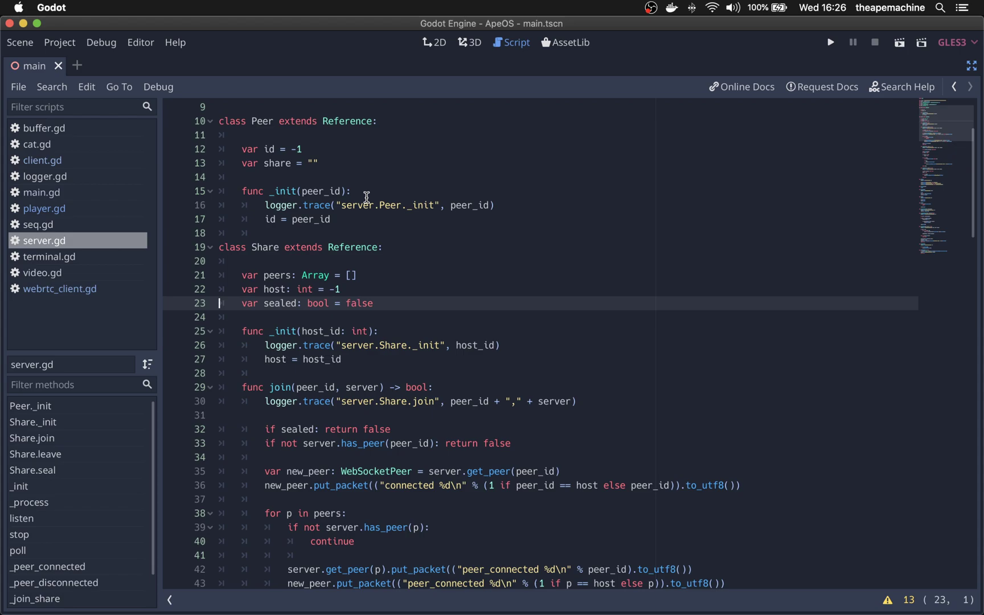
{"action": "key", "text": "Down"}
{"action": "key", "text": "Down"}
{"action": "key", "text": "Down"}
{"action": "key", "text": "Down"}
{"action": "key", "text": "Down"}
{"action": "key", "text": "Down"}
{"action": "key", "text": "Down"}
{"action": "key", "text": "Down"}
{"action": "key", "text": "Down"}
{"action": "key", "text": "Down"}
{"action": "key", "text": "Up"}
{"action": "key", "text": "Up"}
{"action": "key", "text": "Up"}
{"action": "key", "text": "Up"}
{"action": "key", "text": "Up"}
{"action": "key", "text": "Up"}
{"action": "key", "text": "Up"}
{"action": "key", "text": "Up"}
{"action": "key", "text": "Up"}
{"action": "key", "text": "Up"}
{"action": "key", "text": "Down"}
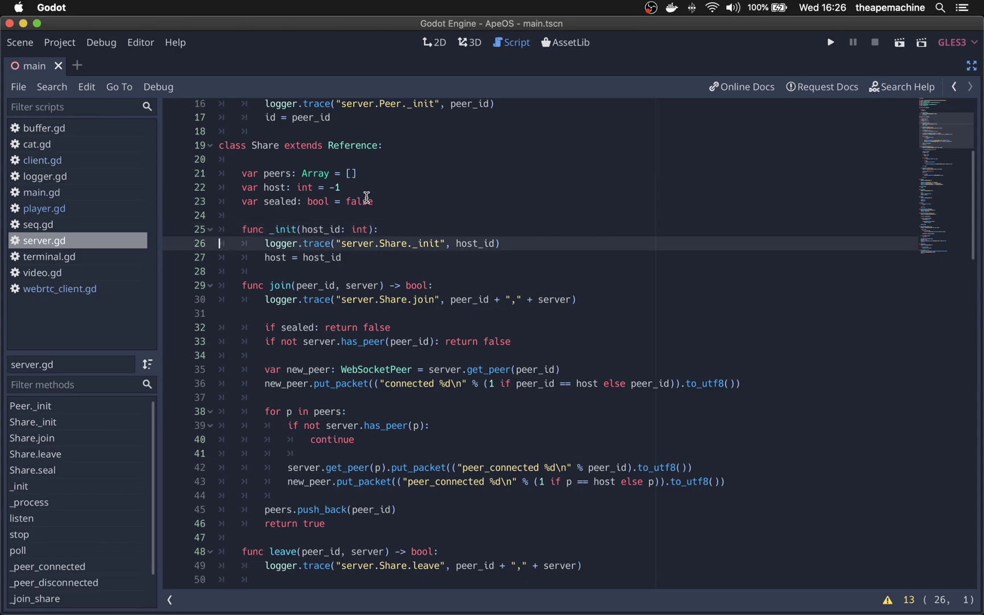
{"action": "key", "text": "Down"}
{"action": "key", "text": "Down"}
{"action": "key", "text": "Up"}
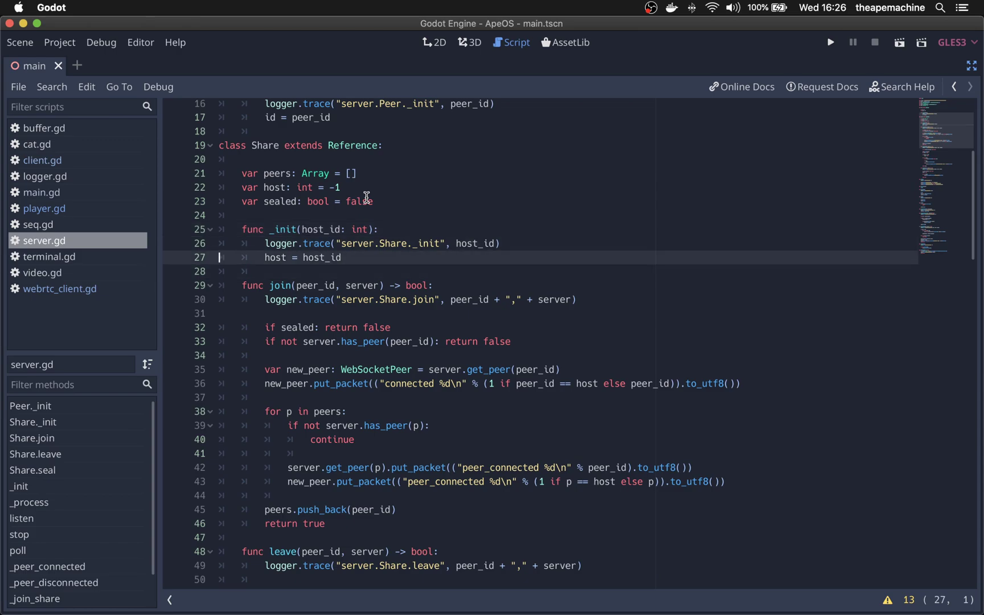
{"action": "key", "text": "Down"}
{"action": "key", "text": "Down"}
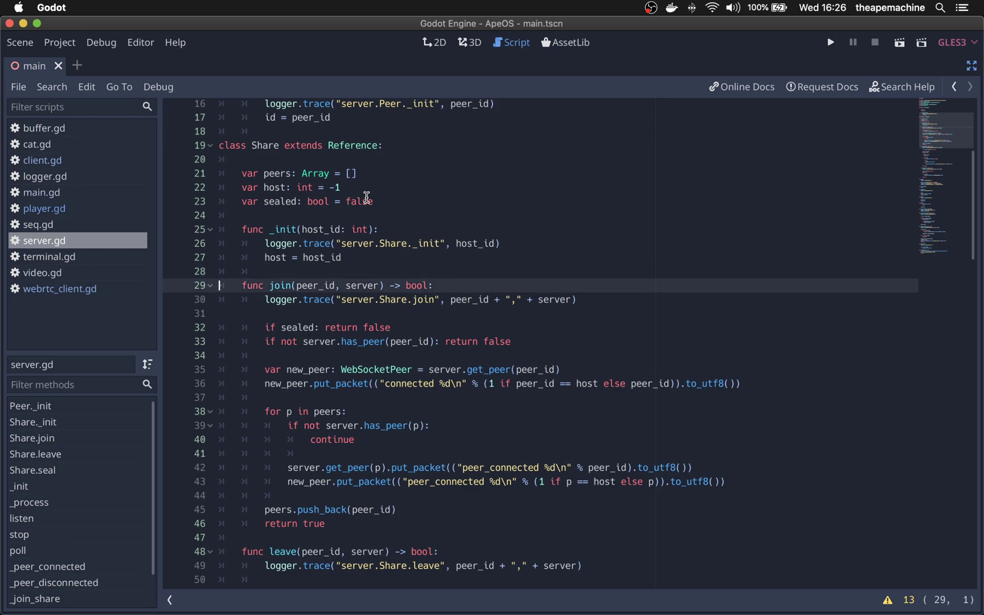
{"action": "key", "text": "Down"}
{"action": "key", "text": "Up"}
{"action": "key", "text": "Down"}
{"action": "key", "text": "Up"}
{"action": "key", "text": "alt+Right"}
{"action": "key", "text": "alt+Right"}
{"action": "key", "text": "alt+Right"}
{"action": "key", "text": "alt+Right"}
{"action": "key", "text": "alt+Right"}
{"action": "key", "text": "alt+Right"}
{"action": "key", "text": "alt+Right"}
{"action": "key", "text": "alt+Right"}
{"action": "key", "text": "alt+Left"}
{"action": "key", "text": "alt+Left"}
{"action": "key", "text": "alt+Left"}
{"action": "key", "text": "alt+Left"}
{"action": "key", "text": "alt+Left"}
{"action": "key", "text": "alt+Left"}
{"action": "key", "text": "alt+Left"}
{"action": "key", "text": "alt+Left"}
{"action": "key", "text": "Home"}
{"action": "key", "text": "Up"}
{"action": "key", "text": "Down"}
{"action": "key", "text": "Up"}
{"action": "key", "text": "alt+Up"}
{"action": "key", "text": "alt+Up"}
{"action": "key", "text": "super+Up"}
{"action": "key", "text": "Down"}
{"action": "key", "text": "Down"}
{"action": "key", "text": "Down"}
{"action": "key", "text": "Down"}
{"action": "key", "text": "Down"}
{"action": "key", "text": "Down"}
{"action": "key", "text": "Down"}
{"action": "key", "text": "Down"}
{"action": "key", "text": "Down"}
{"action": "key", "text": "Down"}
{"action": "key", "text": "Down"}
{"action": "key", "text": "Down"}
{"action": "key", "text": "Down"}
{"action": "key", "text": "Down"}
{"action": "key", "text": "Down"}
{"action": "key", "text": "Down"}
{"action": "key", "text": "Down"}
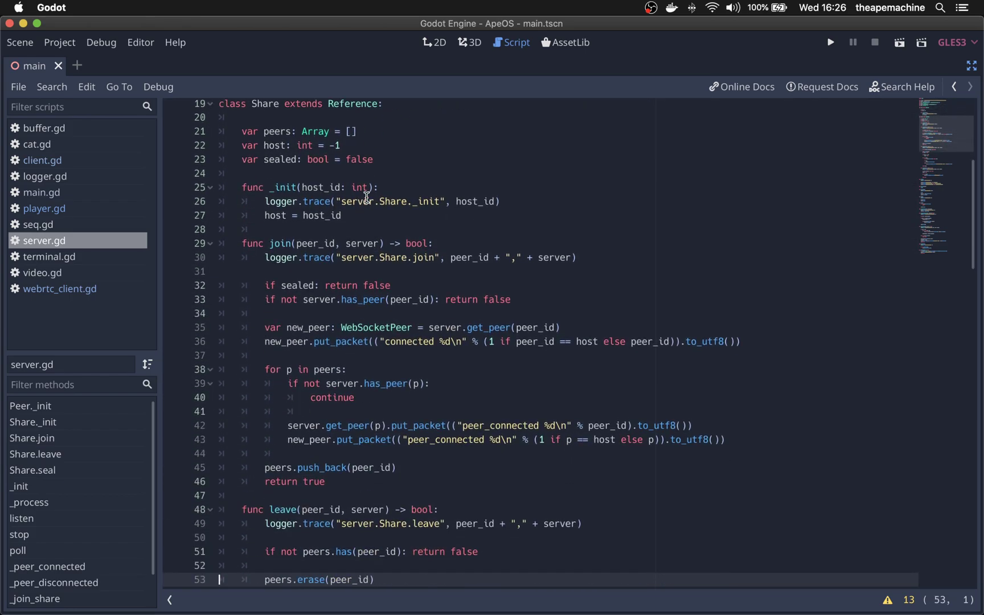
{"action": "key", "text": "Down"}
{"action": "key", "text": "Down"}
{"action": "key", "text": "Down"}
{"action": "key", "text": "Up"}
{"action": "key", "text": "Up"}
{"action": "key", "text": "Up"}
{"action": "key", "text": "Up"}
{"action": "key", "text": "Up"}
{"action": "key", "text": "Up"}
{"action": "key", "text": "Up"}
{"action": "key", "text": "Up"}
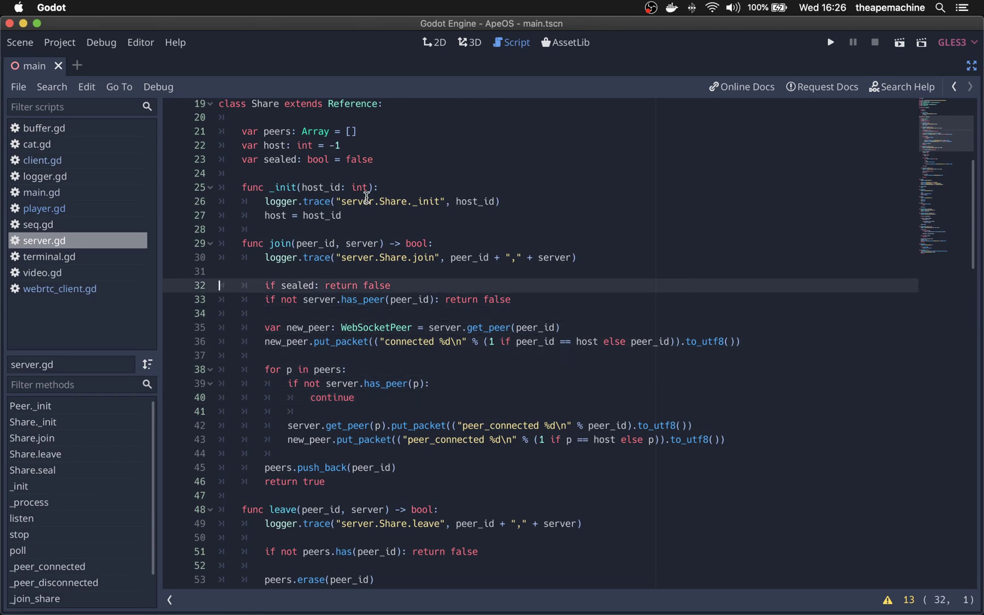
{"action": "key", "text": "Down"}
{"action": "key", "text": "Up"}
{"action": "key", "text": "shift+Down"}
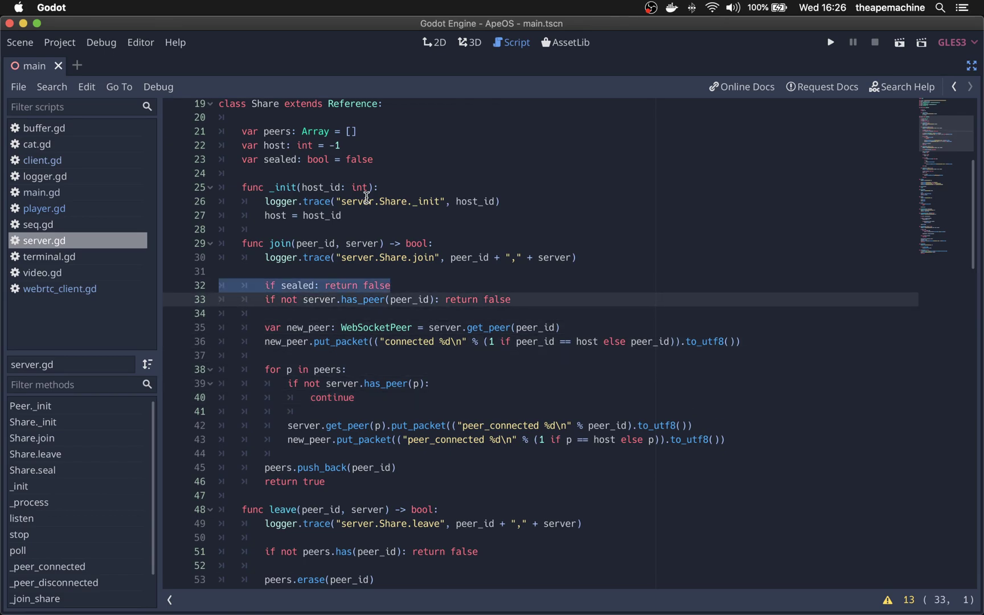
{"action": "key", "text": "Up"}
{"action": "key", "text": "Down"}
{"action": "key", "text": "Up"}
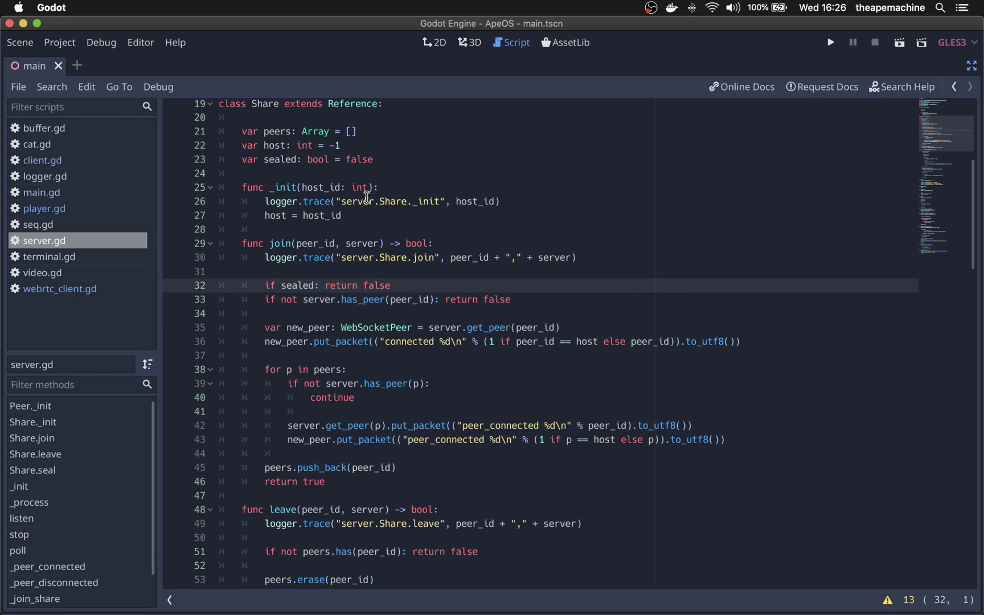
{"action": "key", "text": "Down"}
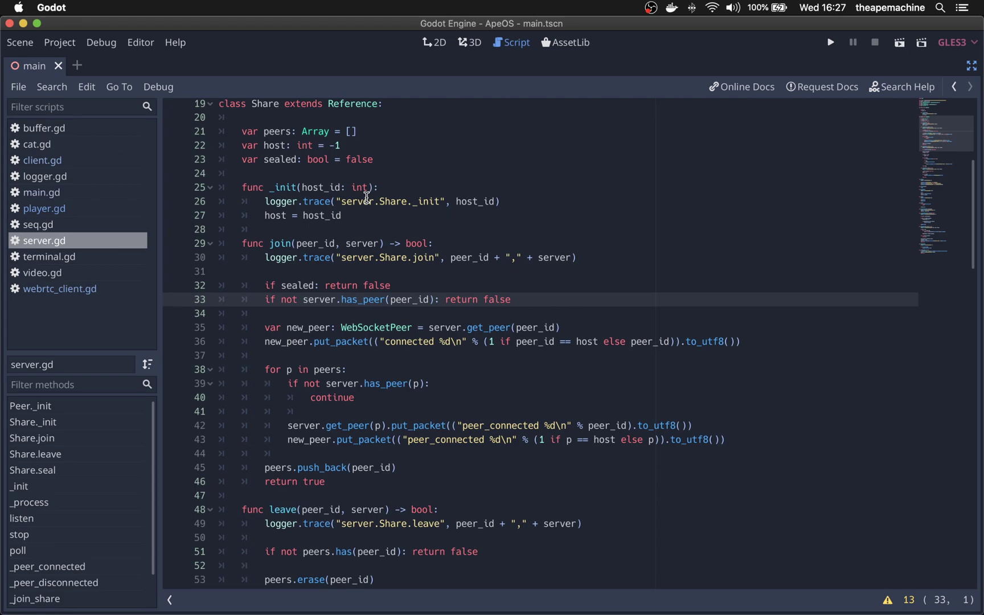
{"action": "key", "text": "shift+Down"}
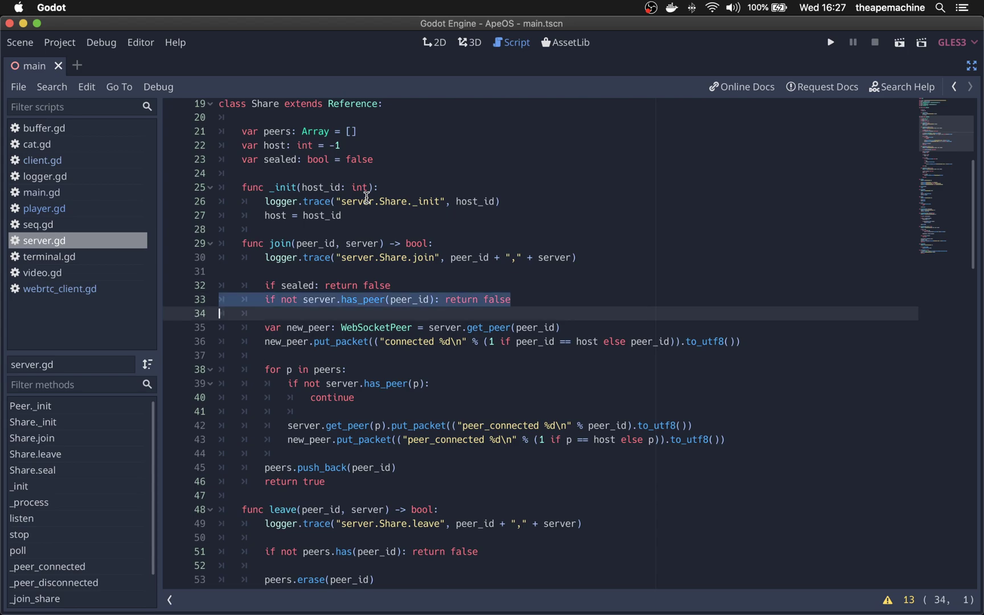
{"action": "key", "text": "Down"}
{"action": "key", "text": "shift+Down"}
{"action": "key", "text": "shift+Down"}
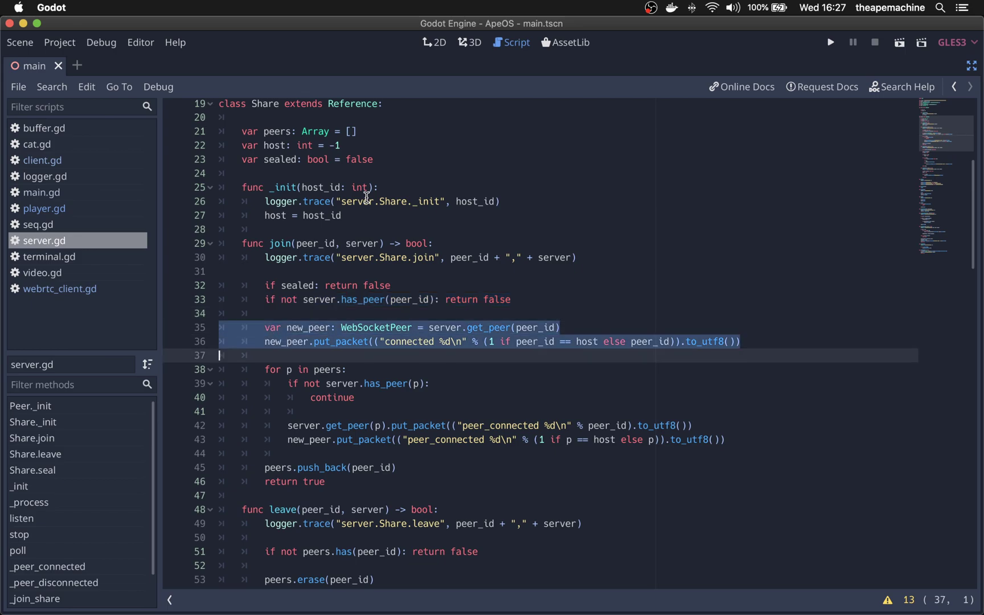
{"action": "key", "text": "Up"}
{"action": "key", "text": "Down"}
{"action": "key", "text": "Up"}
{"action": "key", "text": "alt+Right"}
{"action": "key", "text": "alt+Right"}
{"action": "key", "text": "alt+Right"}
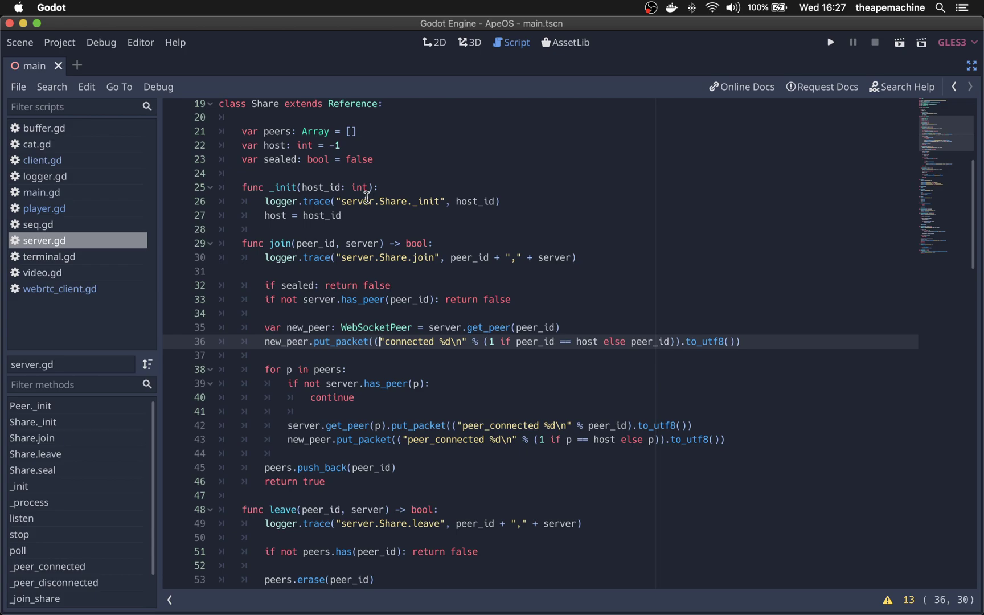
{"action": "key", "text": "alt+Right"}
{"action": "key", "text": "Home"}
{"action": "key", "text": "Down"}
{"action": "key", "text": "Up"}
{"action": "key", "text": "alt+Right"}
{"action": "key", "text": "alt+Right"}
{"action": "key", "text": "alt+Right"}
{"action": "key", "text": "alt+Right"}
{"action": "key", "text": "Home"}
{"action": "key", "text": "Down"}
{"action": "key", "text": "Down"}
{"action": "key", "text": "Down"}
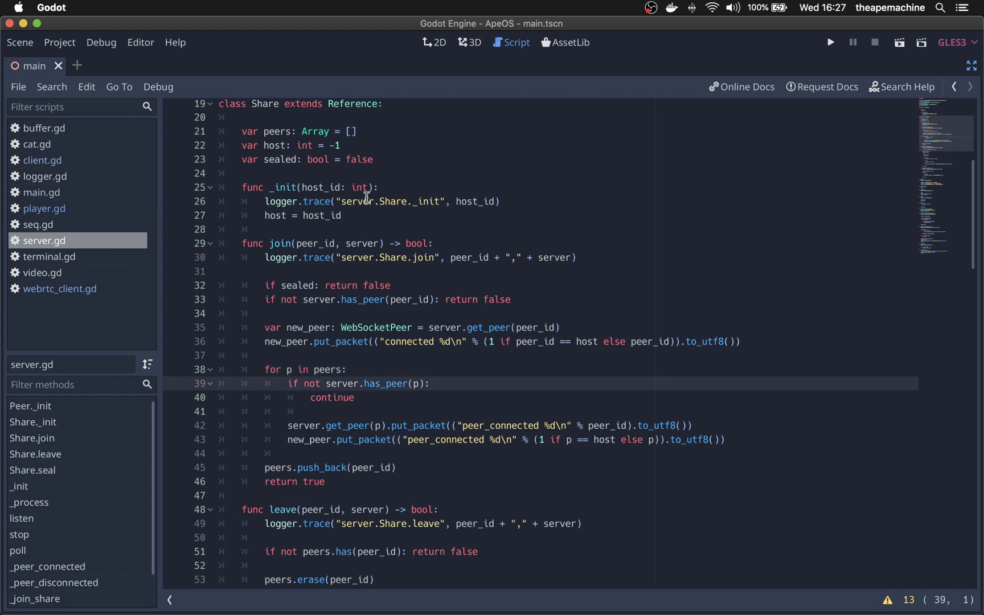
{"action": "key", "text": "Up"}
{"action": "key", "text": "Down"}
{"action": "key", "text": "Down"}
{"action": "key", "text": "Down"}
{"action": "key", "text": "Down"}
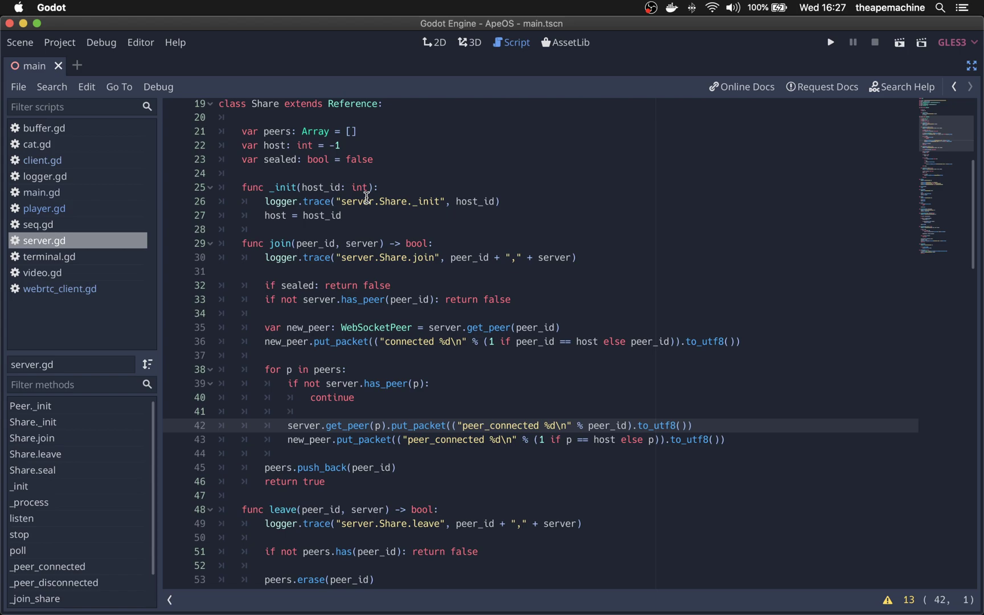
{"action": "key", "text": "shift+Down"}
{"action": "key", "text": "Up"}
{"action": "key", "text": "Up"}
{"action": "key", "text": "Up"}
{"action": "key", "text": "Up"}
{"action": "key", "text": "Up"}
{"action": "key", "text": "shift+Down"}
{"action": "key", "text": "shift+Down"}
{"action": "key", "text": "shift+Down"}
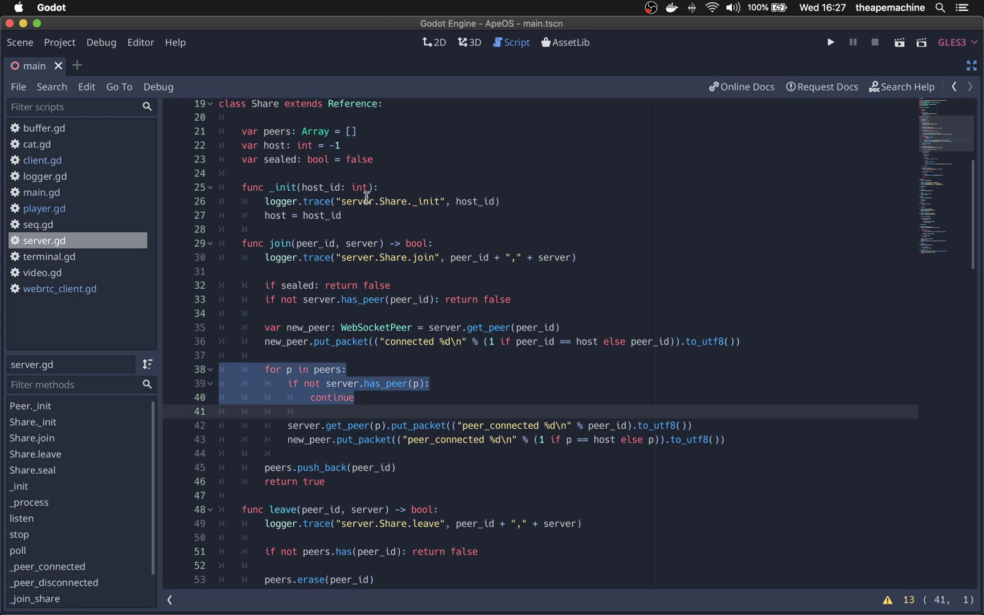
{"action": "key", "text": "Down"}
{"action": "key", "text": "shift+Down"}
{"action": "key", "text": "shift+Down"}
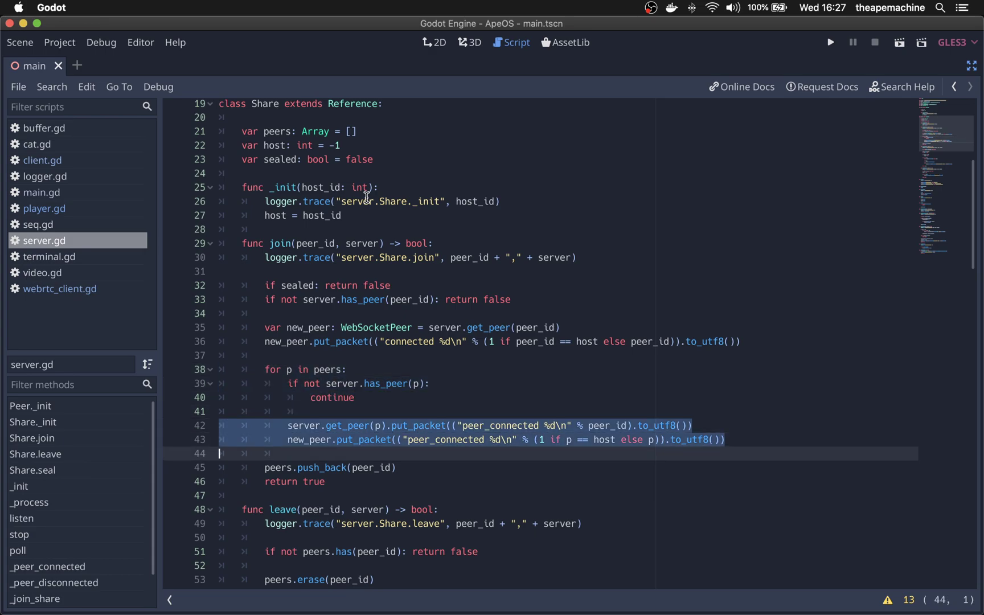
{"action": "key", "text": "Down"}
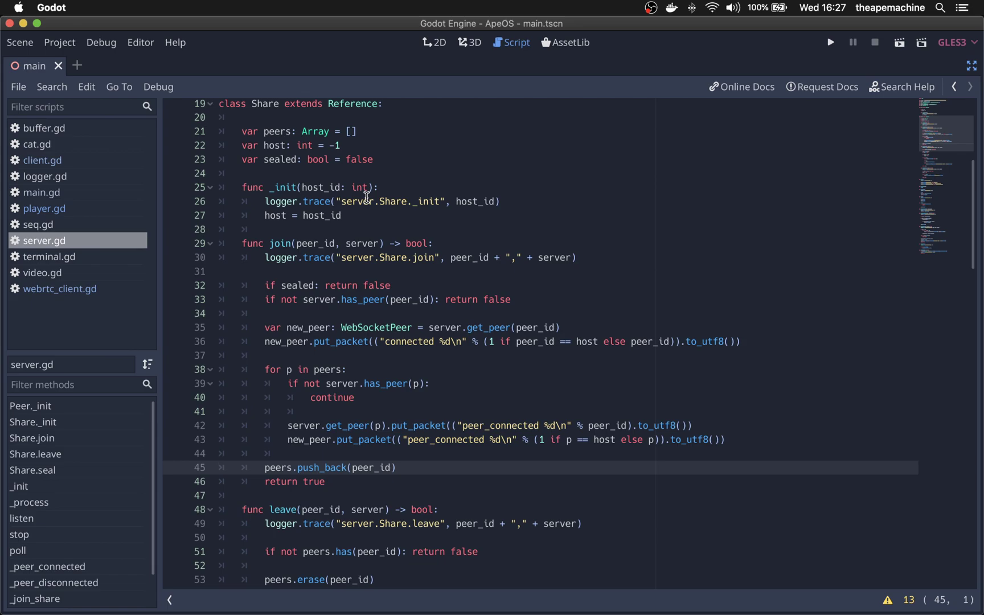
{"action": "key", "text": "Down"}
{"action": "key", "text": "Down"}
{"action": "key", "text": "Down"}
{"action": "scroll", "coordinate": [367, 196], "scroll_direction": "down", "scroll_amount": 4}
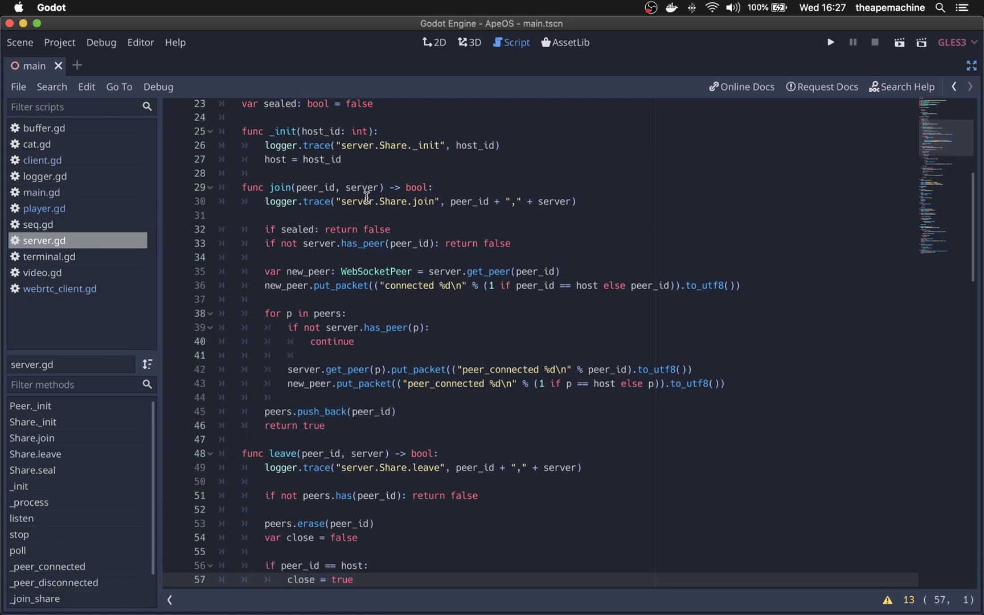
{"action": "key", "text": "Down"}
{"action": "key", "text": "Up"}
{"action": "key", "text": "Up"}
{"action": "key", "text": "Up"}
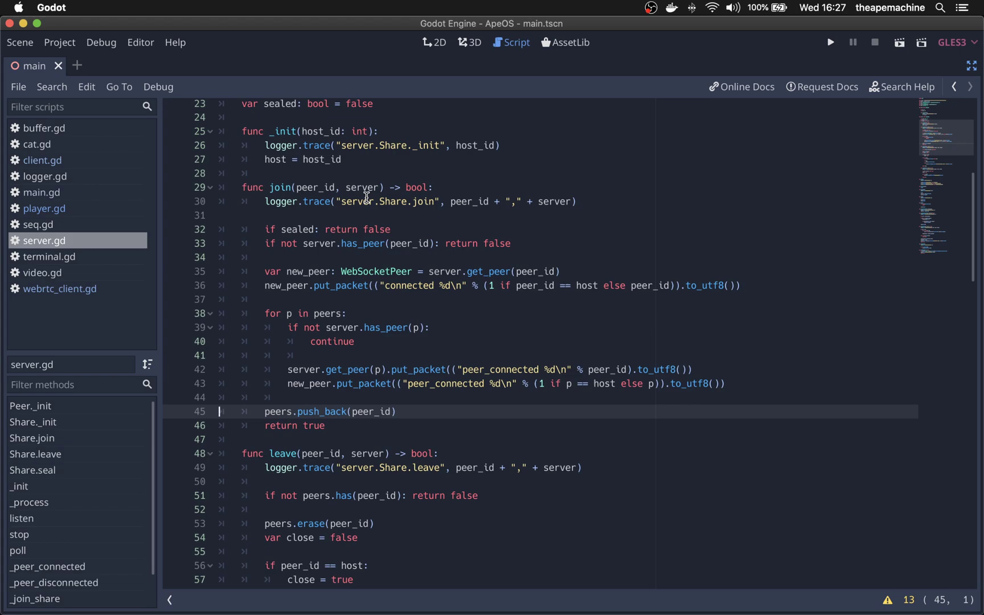
{"action": "key", "text": "Down"}
{"action": "key", "text": "Up"}
{"action": "key", "text": "Down"}
{"action": "key", "text": "Down"}
{"action": "key", "text": "Down"}
{"action": "key", "text": "Down"}
{"action": "key", "text": "Down"}
{"action": "key", "text": "Down"}
{"action": "key", "text": "Down"}
{"action": "key", "text": "Down"}
{"action": "key", "text": "Down"}
{"action": "key", "text": "Down"}
{"action": "key", "text": "Down"}
{"action": "key", "text": "Down"}
{"action": "key", "text": "Down"}
{"action": "key", "text": "Down"}
{"action": "key", "text": "Down"}
{"action": "key", "text": "Down"}
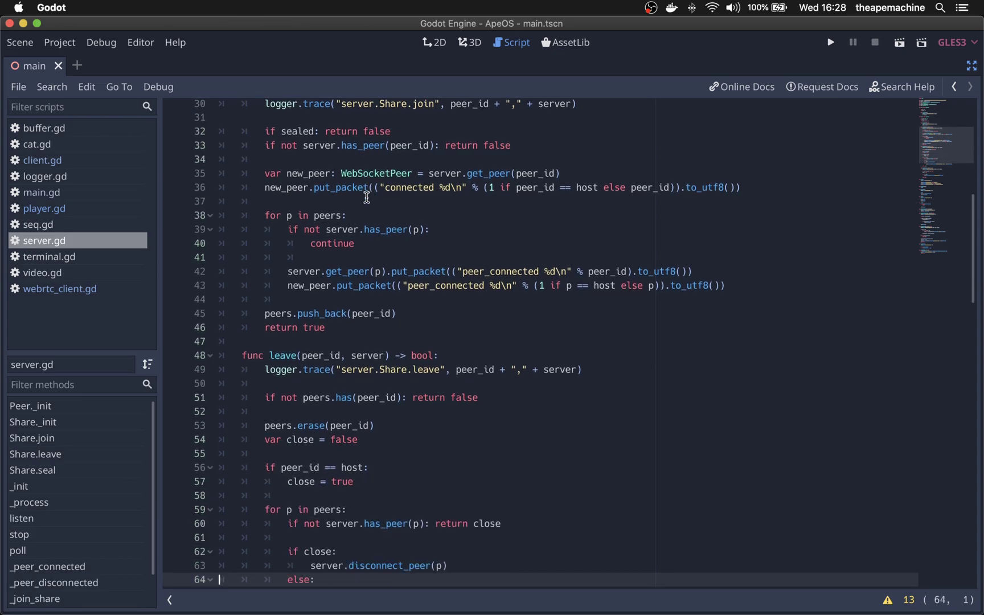
{"action": "key", "text": "Up"}
{"action": "key", "text": "Up"}
{"action": "key", "text": "Up"}
{"action": "key", "text": "Up"}
{"action": "key", "text": "Up"}
{"action": "key", "text": "Up"}
{"action": "key", "text": "Up"}
{"action": "key", "text": "Down"}
{"action": "key", "text": "Down"}
{"action": "key", "text": "Down"}
{"action": "key", "text": "Down"}
{"action": "key", "text": "Down"}
{"action": "key", "text": "Down"}
{"action": "key", "text": "Down"}
{"action": "key", "text": "Down"}
{"action": "key", "text": "Down"}
{"action": "key", "text": "Down"}
{"action": "key", "text": "Up"}
{"action": "key", "text": "Up"}
{"action": "key", "text": "Up"}
{"action": "key", "text": "Up"}
{"action": "key", "text": "Up"}
{"action": "key", "text": "Up"}
{"action": "key", "text": "Up"}
{"action": "key", "text": "Up"}
{"action": "key", "text": "Up"}
{"action": "key", "text": "Up"}
{"action": "key", "text": "Up"}
{"action": "key", "text": "Down"}
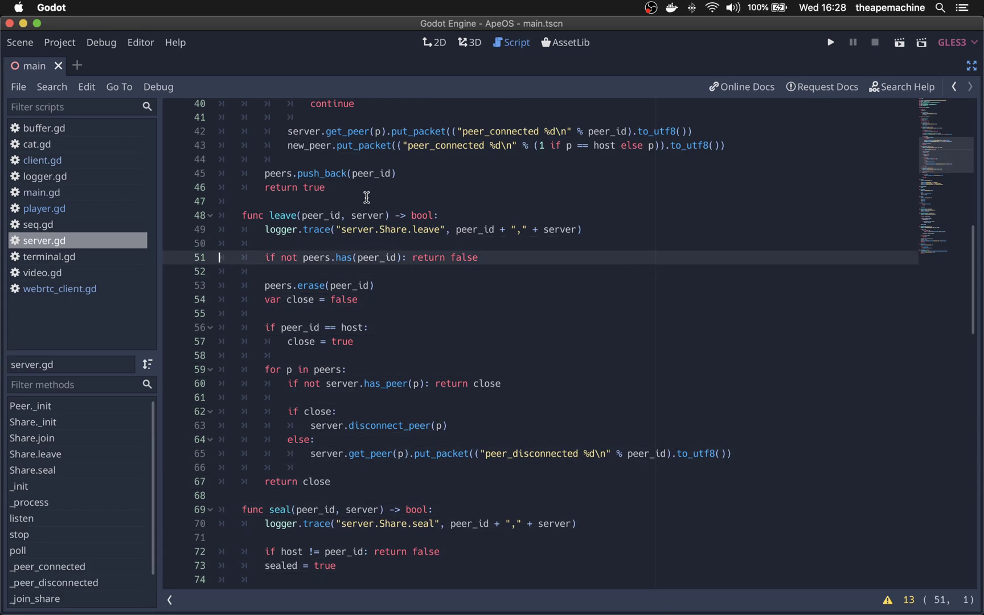
{"action": "key", "text": "shift+Down"}
{"action": "key", "text": "shift+Down"}
{"action": "key", "text": "shift+Down"}
{"action": "key", "text": "shift+Down"}
{"action": "key", "text": "Down"}
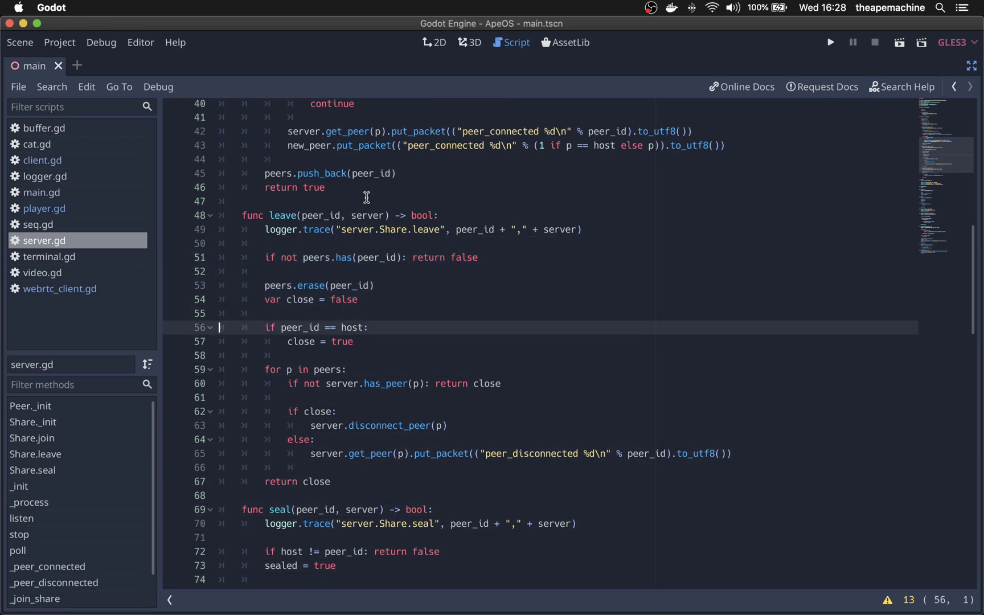
{"action": "key", "text": "Up"}
{"action": "key", "text": "Up"}
{"action": "key", "text": "Up"}
{"action": "key", "text": "Up"}
{"action": "key", "text": "Up"}
{"action": "key", "text": "Down"}
{"action": "key", "text": "Down"}
{"action": "key", "text": "Down"}
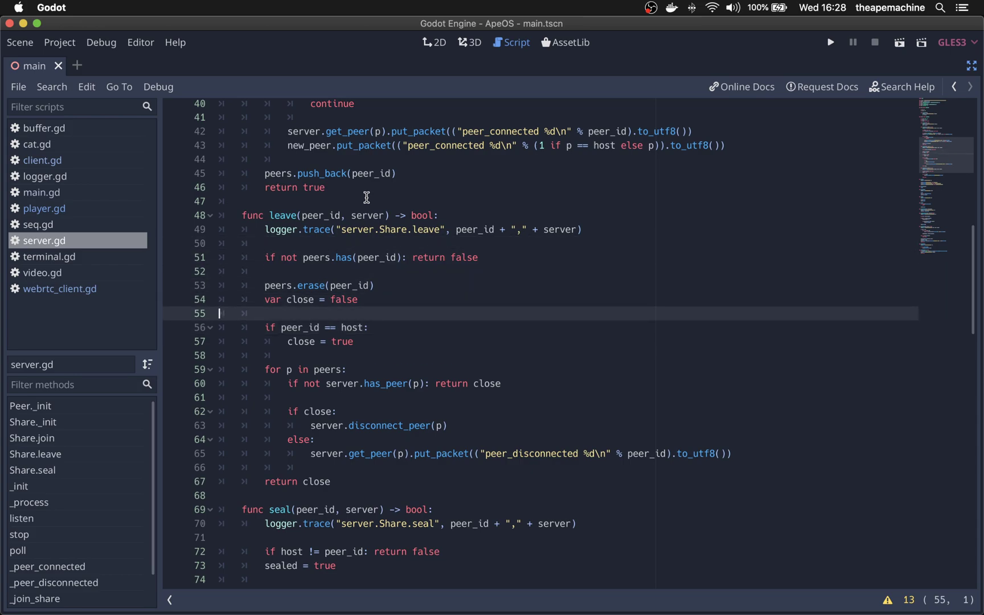
{"action": "key", "text": "Down"}
{"action": "key", "text": "Down"}
{"action": "key", "text": "Up"}
{"action": "key", "text": "Up"}
{"action": "key", "text": "shift+Down"}
{"action": "key", "text": "shift+Down"}
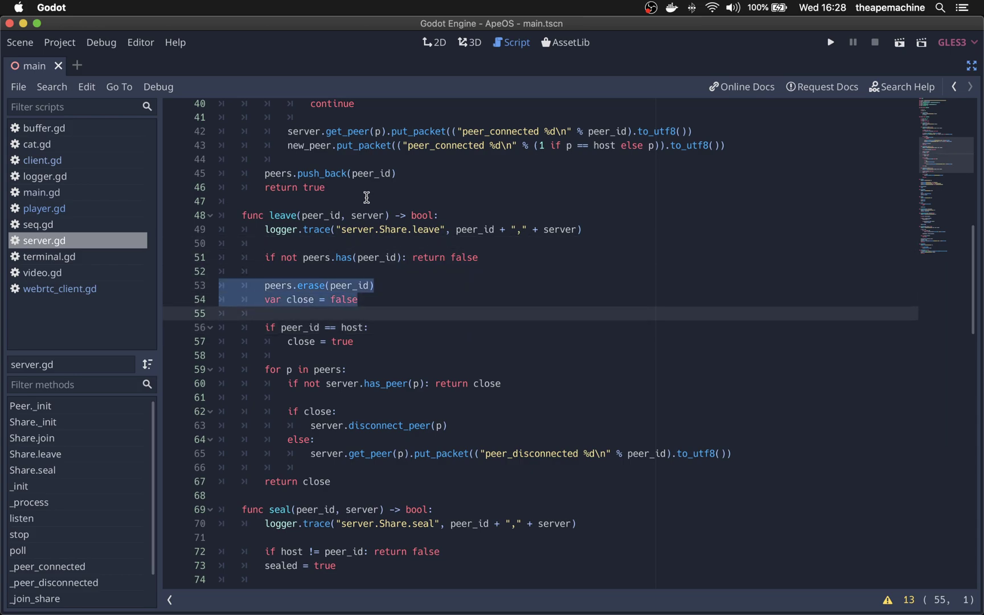
{"action": "key", "text": "Up"}
{"action": "key", "text": "shift+Down"}
{"action": "key", "text": "shift+Down"}
{"action": "key", "text": "shift+Down"}
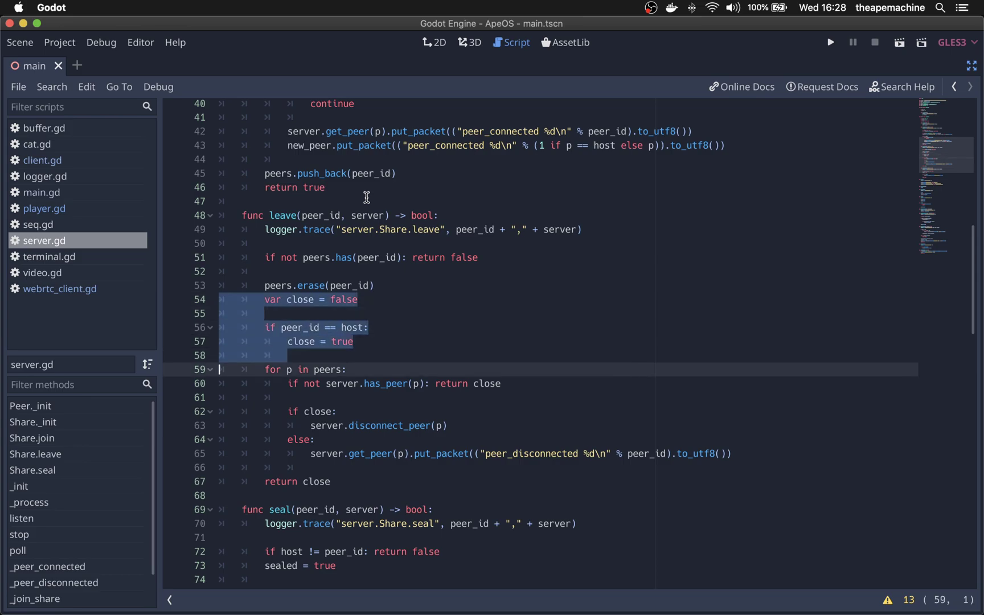
{"action": "key", "text": "shift+Down"}
{"action": "key", "text": "shift+Down"}
{"action": "key", "text": "shift+Down"}
{"action": "key", "text": "shift+Down"}
{"action": "key", "text": "shift+Down"}
{"action": "key", "text": "shift+Down"}
{"action": "key", "text": "shift+Down"}
{"action": "key", "text": "shift+Down"}
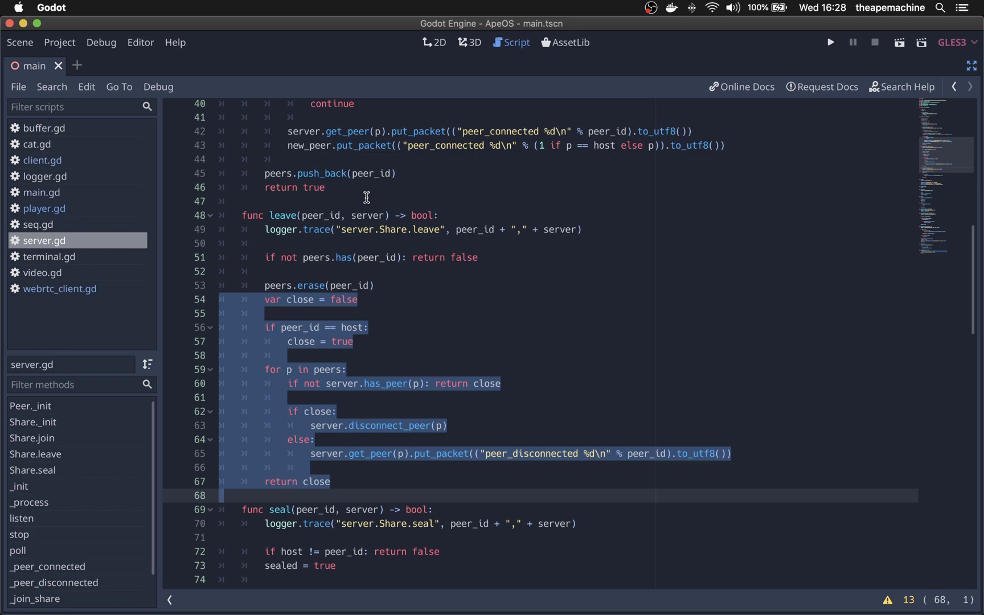
{"action": "key", "text": "Down"}
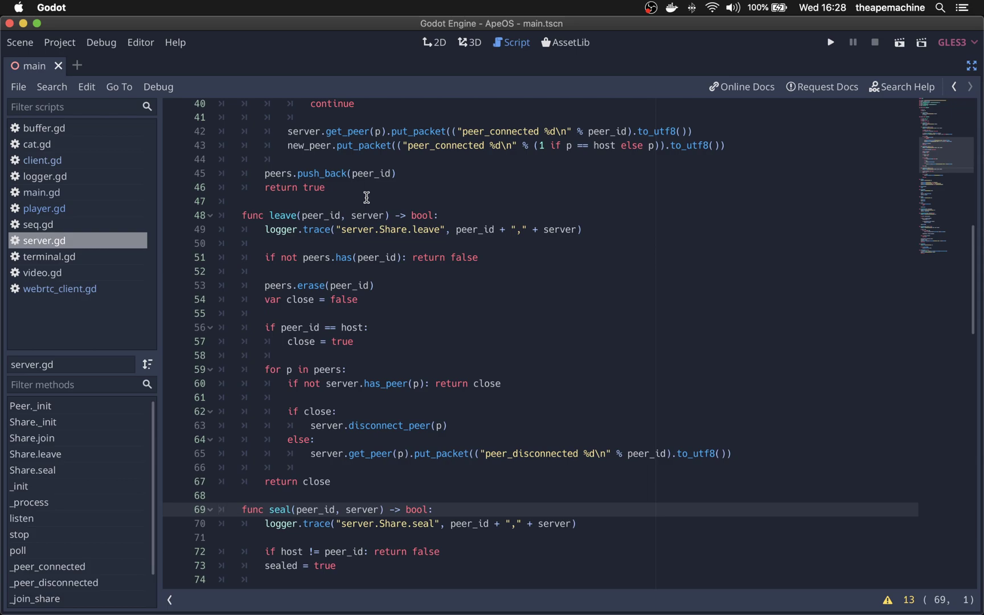
{"action": "key", "text": "Down"}
{"action": "key", "text": "Down"}
{"action": "key", "text": "Down"}
{"action": "key", "text": "Down"}
{"action": "key", "text": "Down"}
{"action": "key", "text": "Down"}
{"action": "key", "text": "Down"}
{"action": "key", "text": "Down"}
{"action": "key", "text": "Down"}
{"action": "key", "text": "Down"}
{"action": "key", "text": "Up"}
{"action": "key", "text": "Up"}
{"action": "key", "text": "Up"}
{"action": "key", "text": "Up"}
{"action": "key", "text": "Up"}
{"action": "key", "text": "Up"}
{"action": "key", "text": "Down"}
{"action": "key", "text": "Down"}
{"action": "key", "text": "Down"}
{"action": "key", "text": "Down"}
{"action": "key", "text": "shift+Down"}
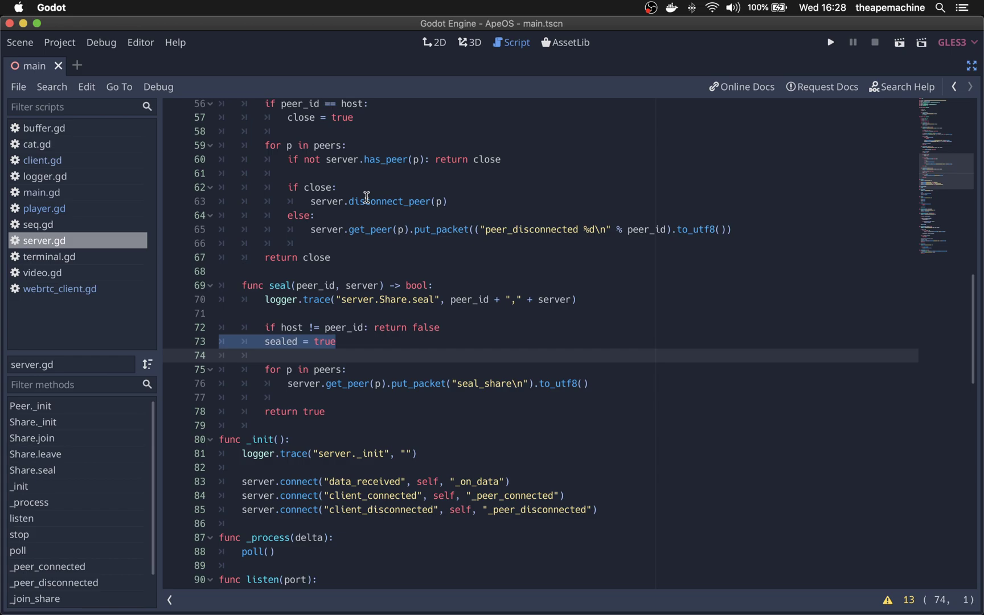
{"action": "key", "text": "Down"}
{"action": "key", "text": "Down"}
{"action": "key", "text": "Down"}
{"action": "key", "text": "Down"}
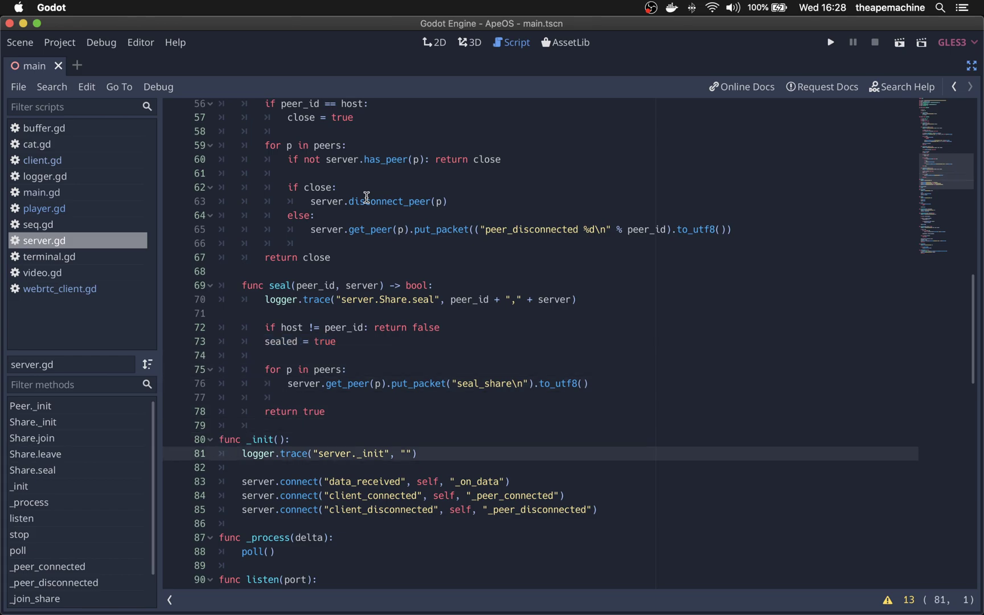
{"action": "key", "text": "Up"}
{"action": "key", "text": "Down"}
{"action": "key", "text": "Down"}
{"action": "key", "text": "Down"}
{"action": "key", "text": "Down"}
{"action": "key", "text": "Down"}
{"action": "key", "text": "Down"}
{"action": "key", "text": "Down"}
{"action": "key", "text": "Down"}
{"action": "key", "text": "Down"}
{"action": "key", "text": "Down"}
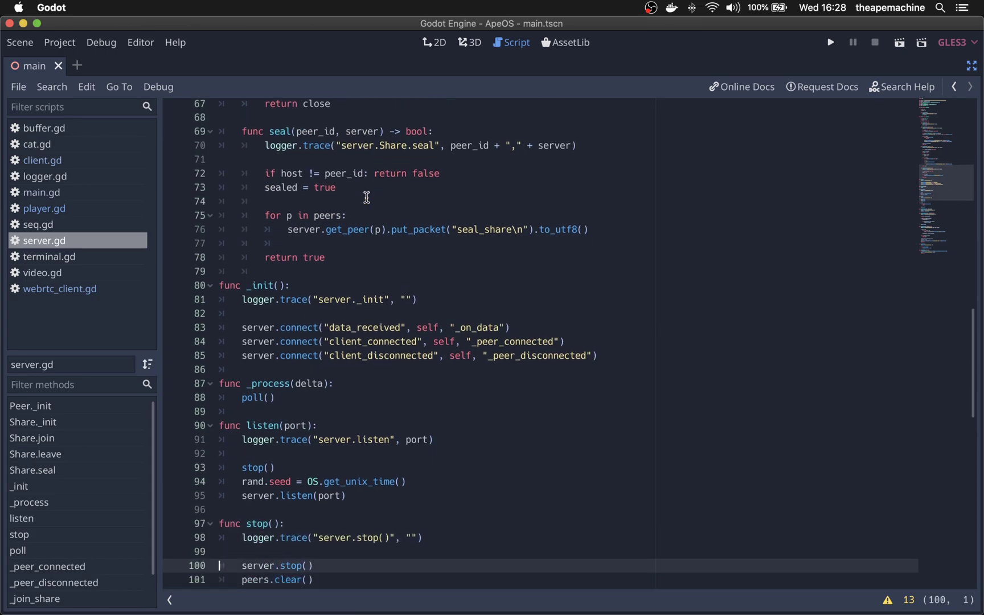
{"action": "key", "text": "Up"}
{"action": "key", "text": "Up"}
{"action": "key", "text": "Up"}
{"action": "key", "text": "Up"}
{"action": "key", "text": "Up"}
{"action": "key", "text": "Up"}
{"action": "key", "text": "Up"}
{"action": "key", "text": "shift+Down"}
{"action": "key", "text": "shift+Down"}
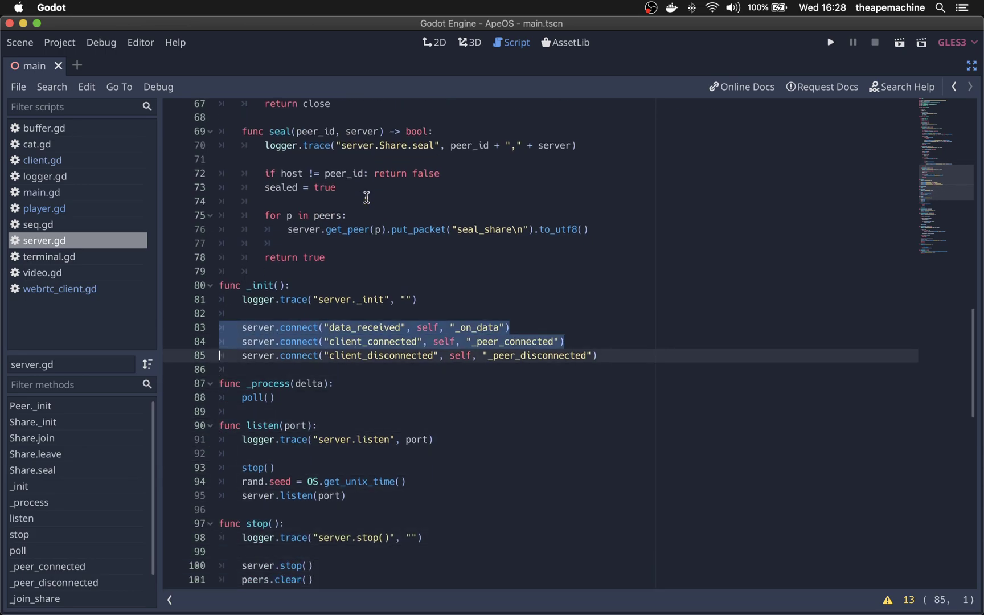
{"action": "key", "text": "shift+Down"}
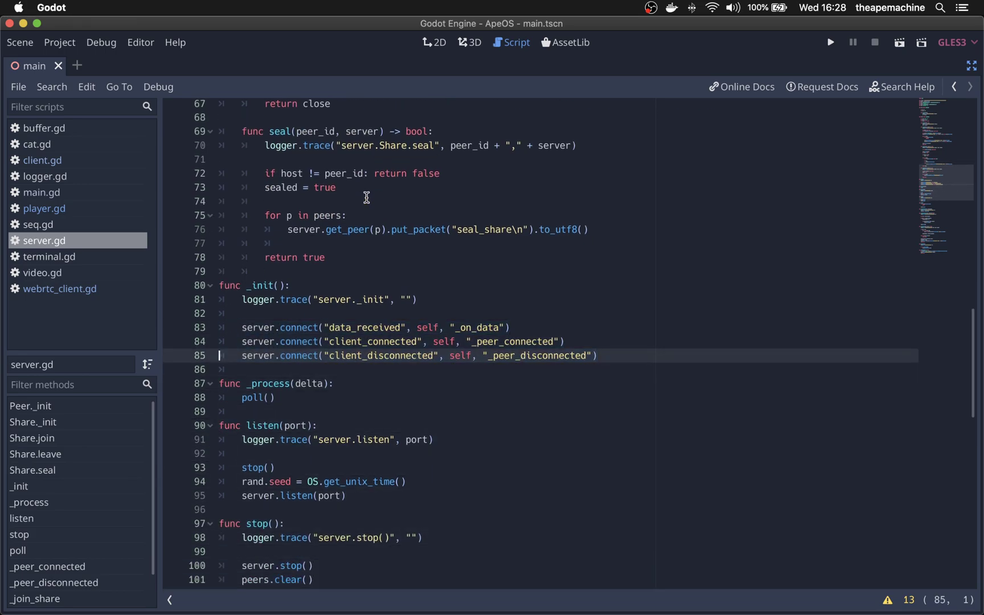
{"action": "key", "text": "shift+Up"}
{"action": "key", "text": "shift+Up"}
{"action": "key", "text": "shift+Down"}
{"action": "key", "text": "shift+Down"}
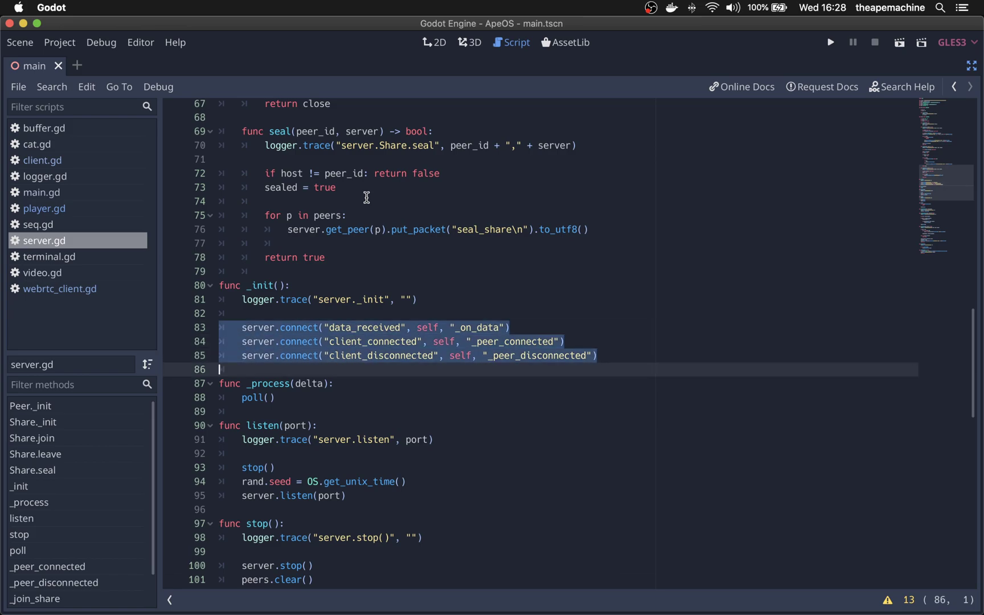
{"action": "key", "text": "Down"}
{"action": "key", "text": "Down"}
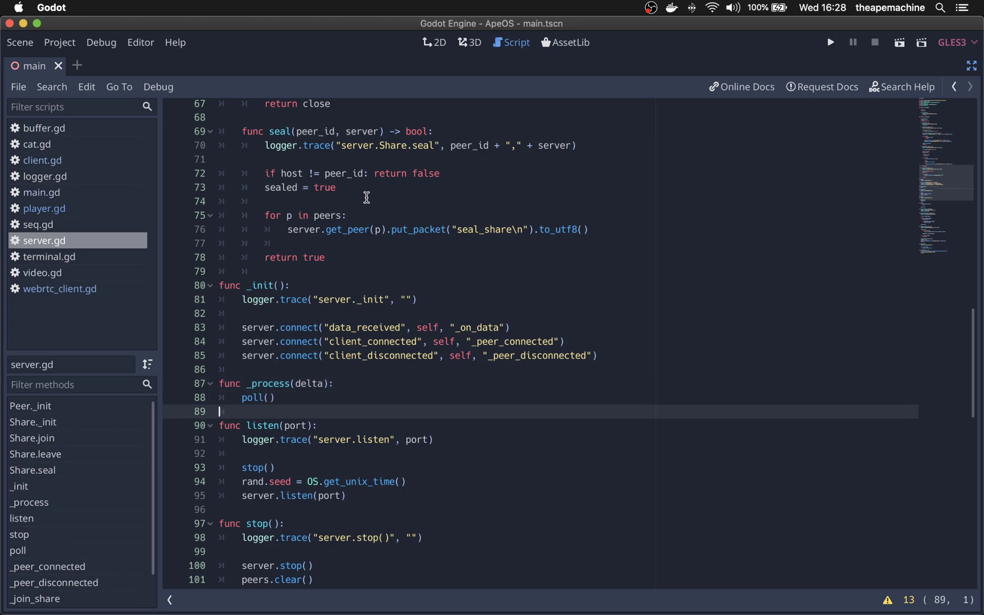
{"action": "key", "text": "Down"}
{"action": "key", "text": "Down"}
{"action": "key", "text": "Down"}
{"action": "key", "text": "Down"}
{"action": "key", "text": "Up"}
{"action": "key", "text": "Up"}
{"action": "key", "text": "Up"}
{"action": "key", "text": "Up"}
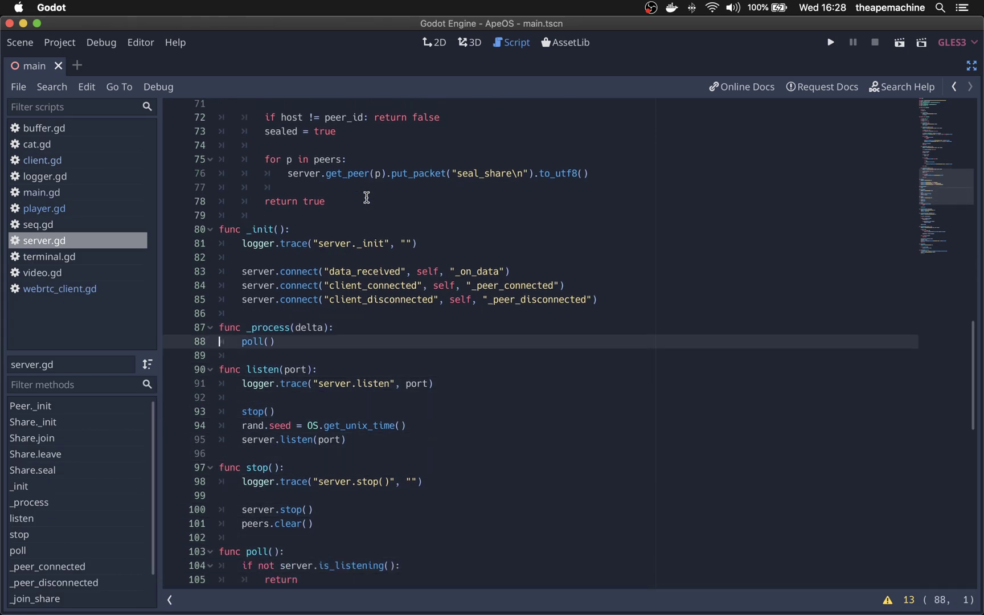
{"action": "key", "text": "Up"}
{"action": "key", "text": "Up"}
{"action": "key", "text": "shift+Down"}
{"action": "key", "text": "shift+Down"}
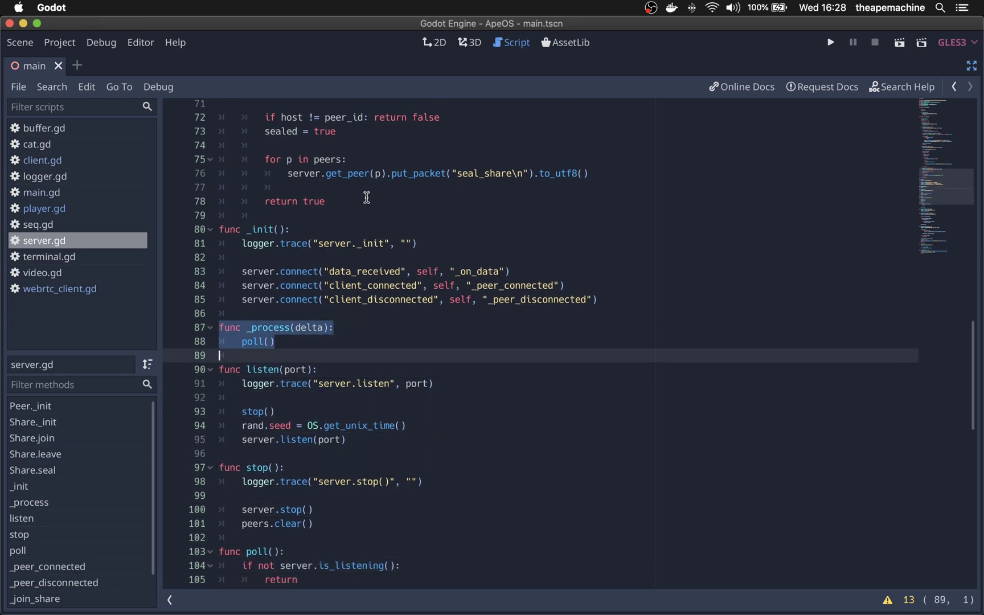
{"action": "key", "text": "Down"}
{"action": "key", "text": "shift+Down"}
{"action": "key", "text": "shift+Down"}
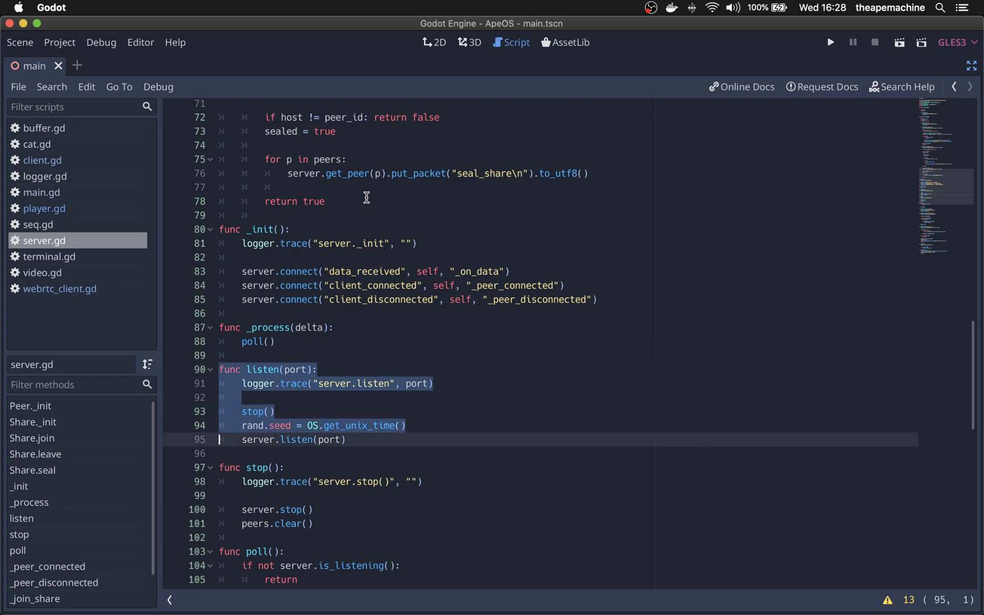
{"action": "key", "text": "shift+Down"}
{"action": "key", "text": "shift+Down"}
{"action": "key", "text": "shift+Down"}
{"action": "key", "text": "shift+Up"}
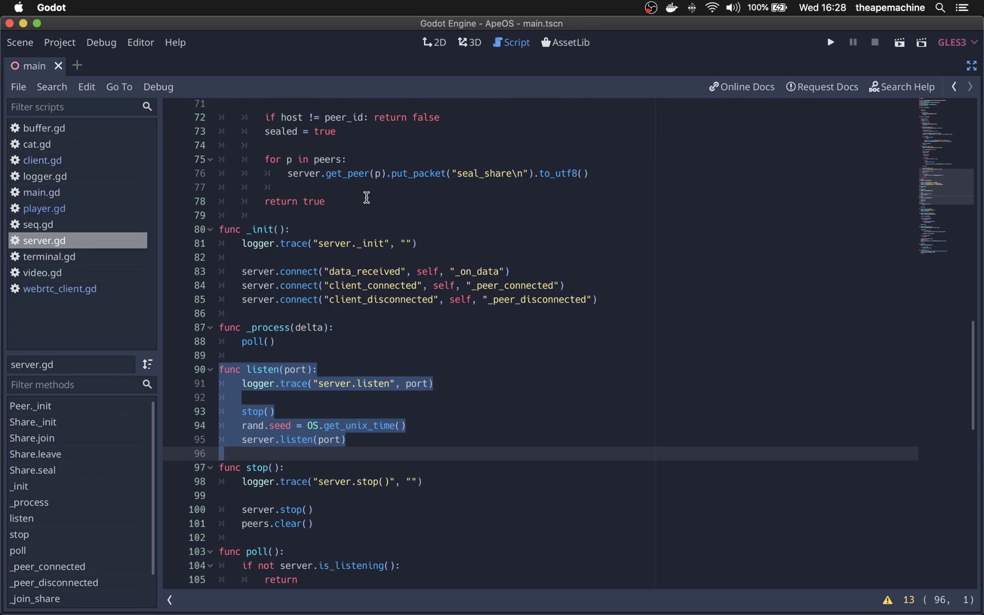
{"action": "key", "text": "Up"}
{"action": "key", "text": "Up"}
{"action": "key", "text": "Up"}
{"action": "key", "text": "Up"}
{"action": "key", "text": "Up"}
{"action": "key", "text": "Up"}
{"action": "key", "text": "Down"}
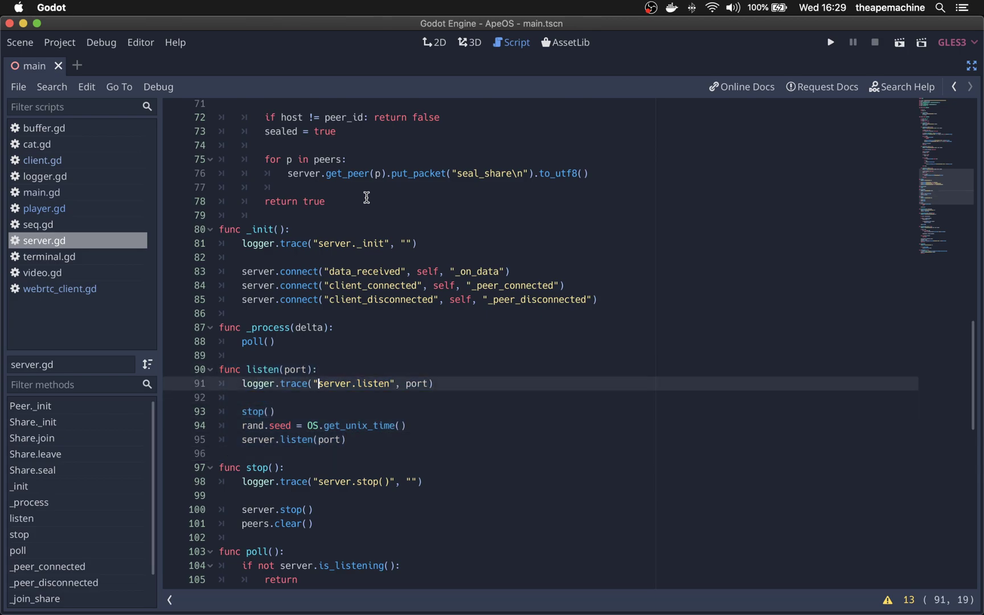
{"action": "key", "text": "Down"}
{"action": "key", "text": "Tab"}
{"action": "key", "text": "Down"}
{"action": "key", "text": "Down"}
{"action": "key", "text": "Down"}
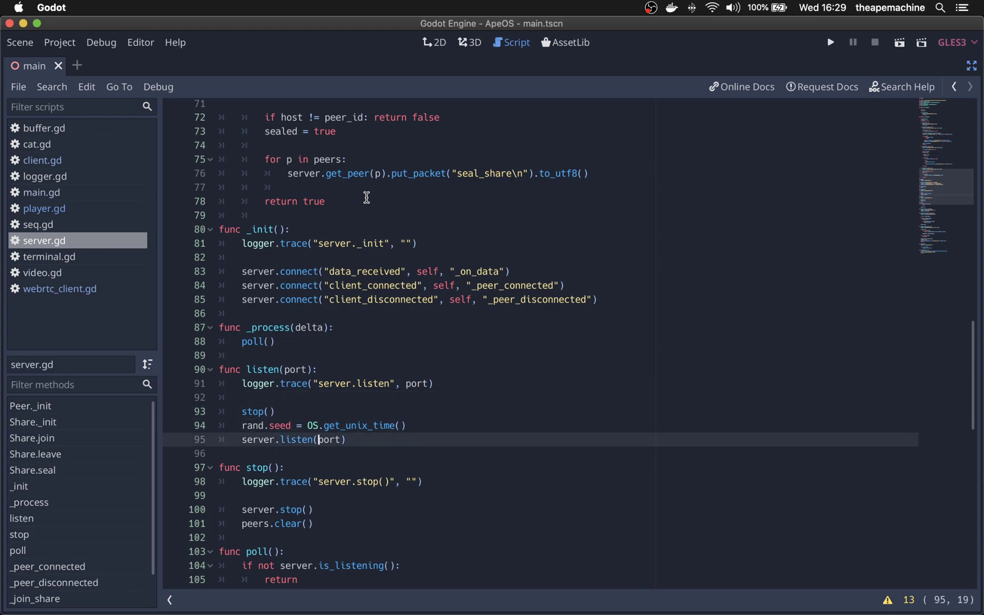
{"action": "key", "text": "Up"}
{"action": "key", "text": "shift+Up"}
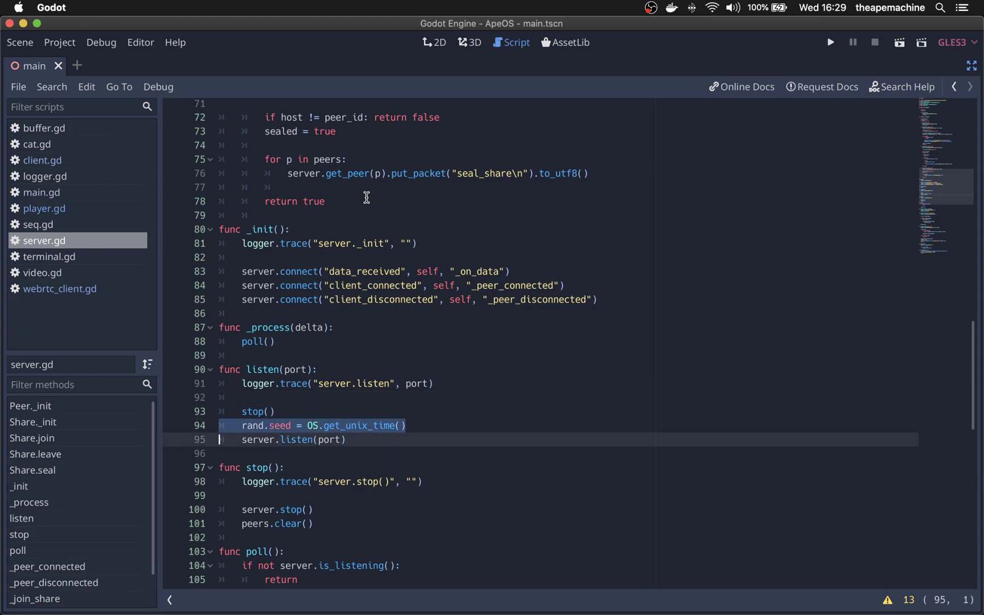
{"action": "key", "text": "shift+Down"}
{"action": "key", "text": "Down"}
{"action": "key", "text": "Down"}
{"action": "key", "text": "Down"}
{"action": "key", "text": "Down"}
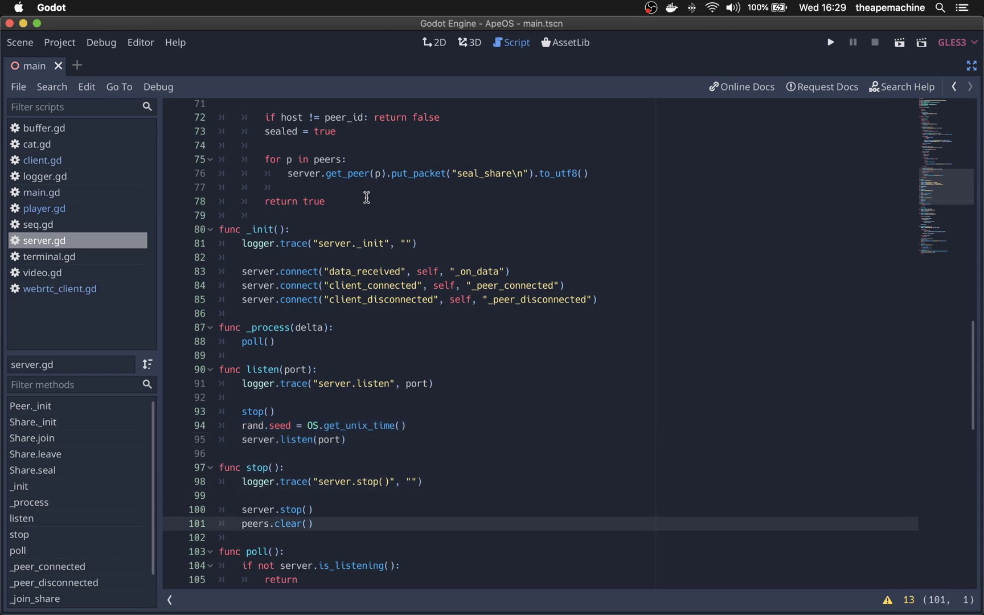
{"action": "key", "text": "Down"}
{"action": "key", "text": "Down"}
{"action": "key", "text": "Down"}
{"action": "key", "text": "Down"}
{"action": "key", "text": "Up"}
{"action": "key", "text": "Up"}
{"action": "key", "text": "Up"}
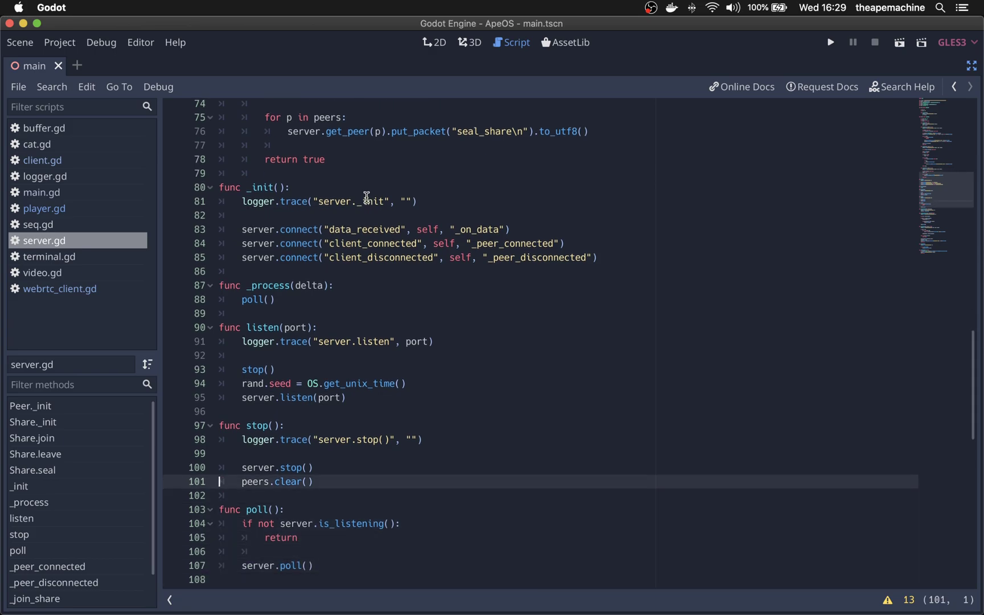
{"action": "key", "text": "Up"}
{"action": "key", "text": "Up"}
{"action": "key", "text": "Up"}
{"action": "key", "text": "Up"}
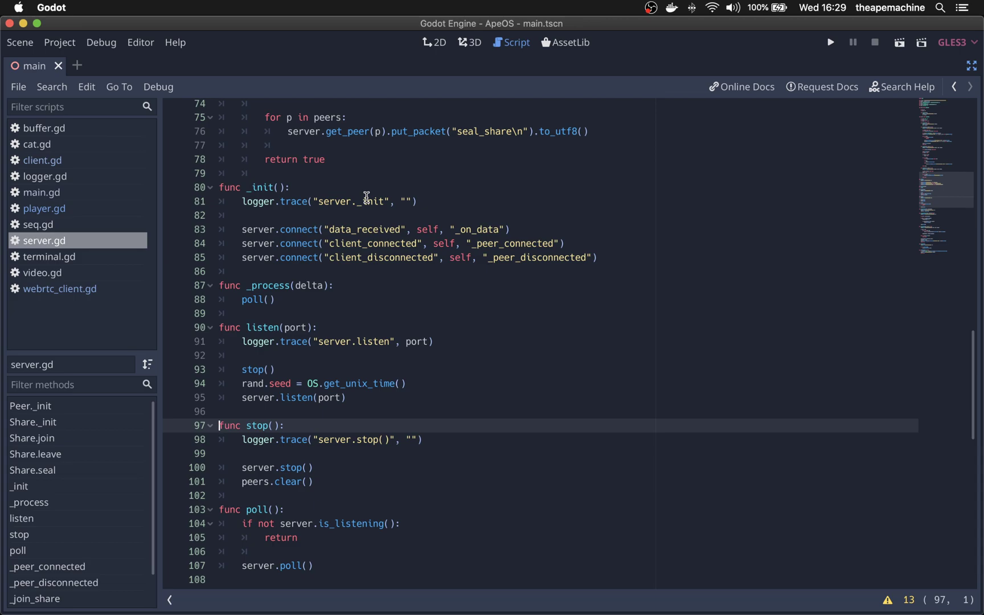
{"action": "key", "text": "shift+Down"}
{"action": "key", "text": "shift+Down"}
{"action": "key", "text": "shift+Down"}
{"action": "key", "text": "shift+Down"}
{"action": "key", "text": "shift+Down"}
{"action": "key", "text": "Down"}
{"action": "key", "text": "Down"}
{"action": "key", "text": "Down"}
{"action": "key", "text": "Down"}
{"action": "key", "text": "Down"}
{"action": "key", "text": "Down"}
{"action": "key", "text": "Up"}
{"action": "key", "text": "Up"}
{"action": "key", "text": "Up"}
{"action": "key", "text": "Up"}
{"action": "key", "text": "Up"}
{"action": "key", "text": "Up"}
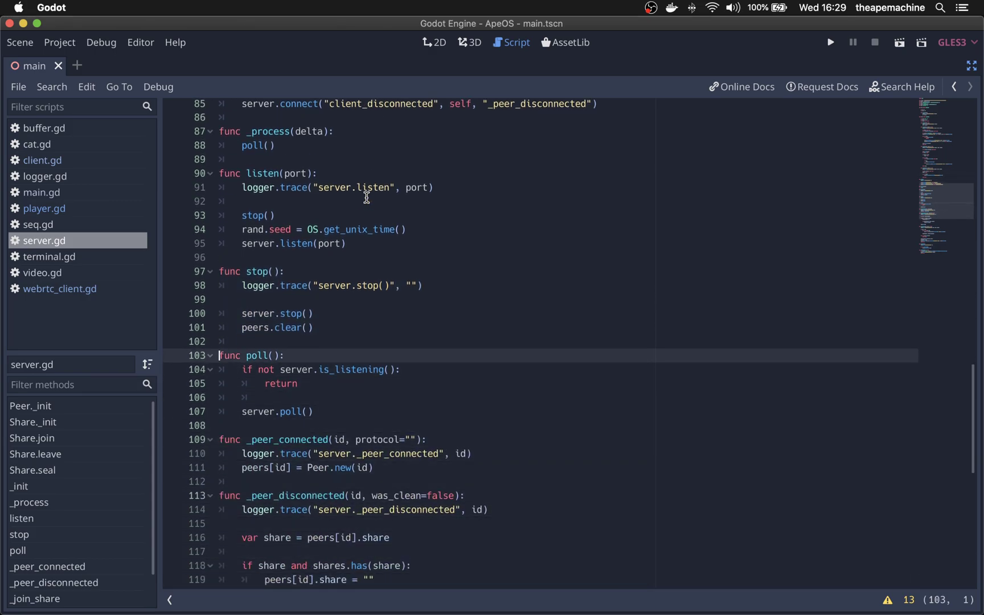
{"action": "key", "text": "shift+Down"}
{"action": "key", "text": "shift+Down"}
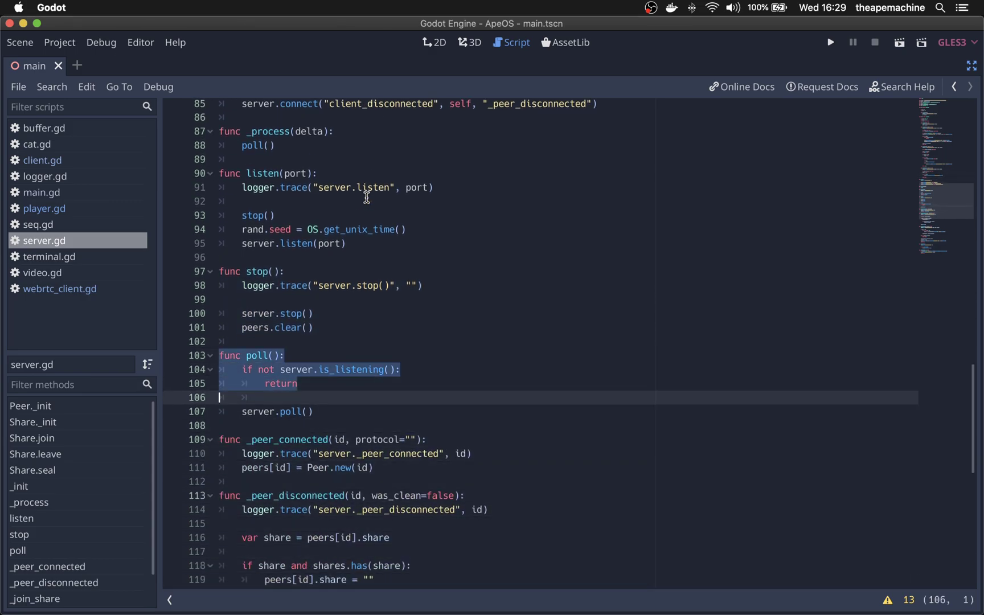
{"action": "key", "text": "shift+Down"}
{"action": "key", "text": "shift+Down"}
{"action": "key", "text": "shift+Down"}
{"action": "key", "text": "Up"}
{"action": "key", "text": "End"}
{"action": "key", "text": "alt+Left"}
{"action": "key", "text": "alt+Left"}
{"action": "key", "text": "alt+Left"}
{"action": "key", "text": "Home"}
{"action": "key", "text": "Down"}
{"action": "key", "text": "Down"}
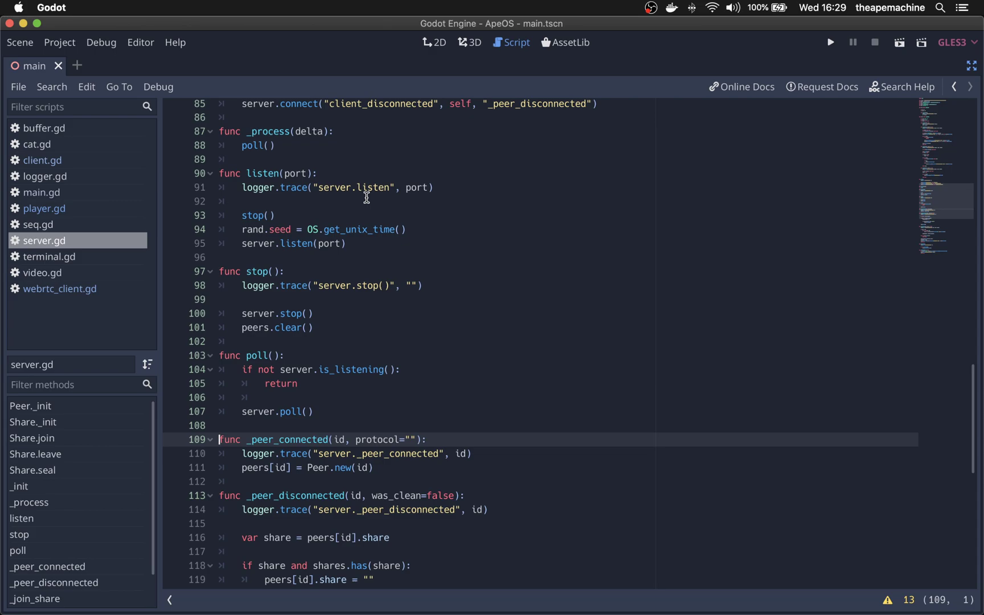
{"action": "key", "text": "shift+Down"}
{"action": "key", "text": "shift+Down"}
{"action": "key", "text": "shift+Down"}
{"action": "key", "text": "shift+Down"}
{"action": "key", "text": "shift+Down"}
{"action": "key", "text": "shift+Down"}
{"action": "key", "text": "shift+Down"}
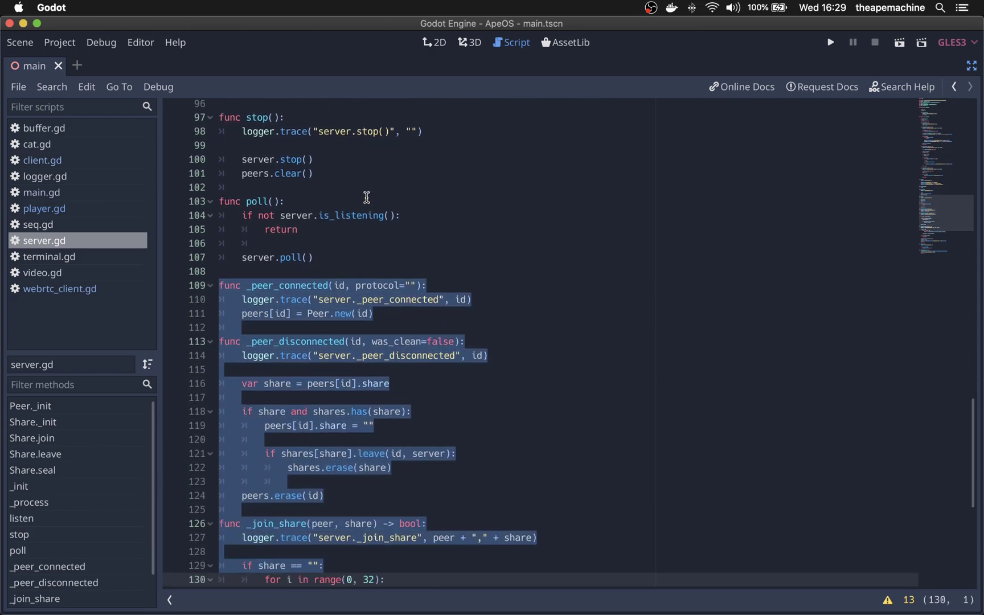
{"action": "key", "text": "shift+Up"}
{"action": "key", "text": "shift+Up"}
{"action": "key", "text": "shift+Up"}
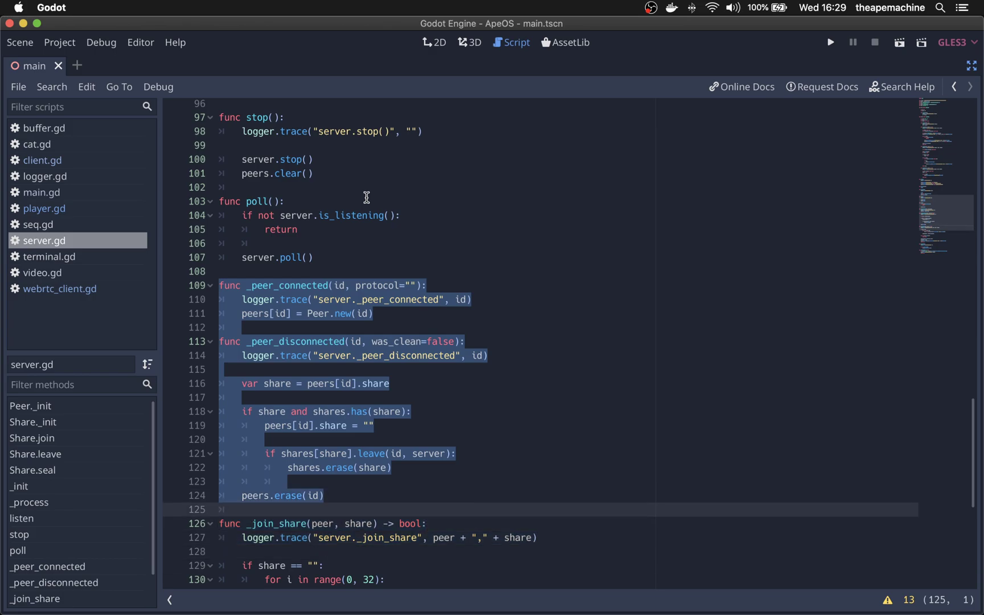
{"action": "key", "text": "Up"}
{"action": "key", "text": "Up"}
{"action": "key", "text": "Up"}
{"action": "key", "text": "Up"}
{"action": "key", "text": "Up"}
{"action": "key", "text": "Up"}
{"action": "key", "text": "Up"}
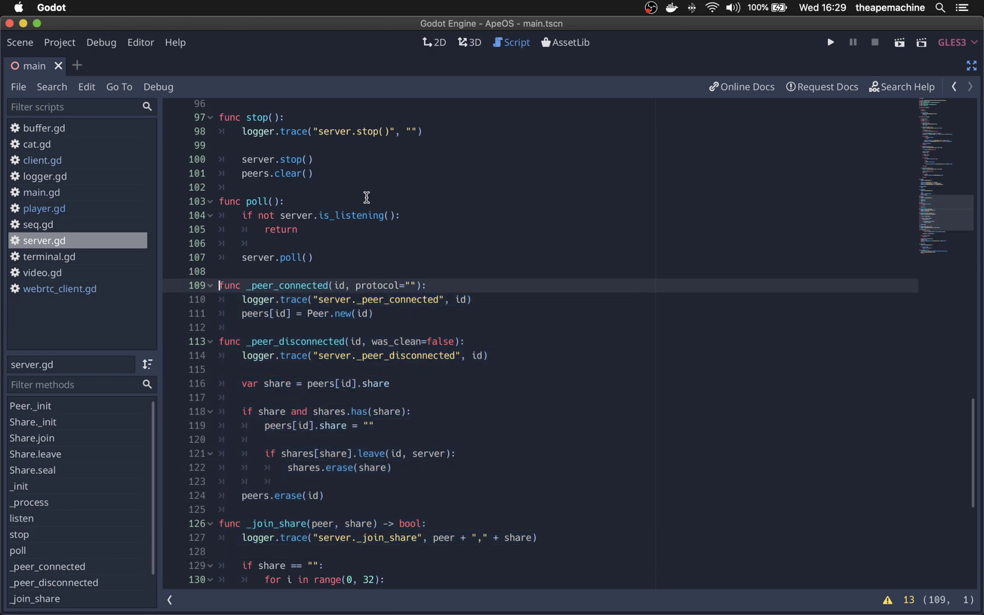
{"action": "key", "text": "shift+Down"}
{"action": "key", "text": "shift+Down"}
{"action": "key", "text": "Down"}
{"action": "key", "text": "Up"}
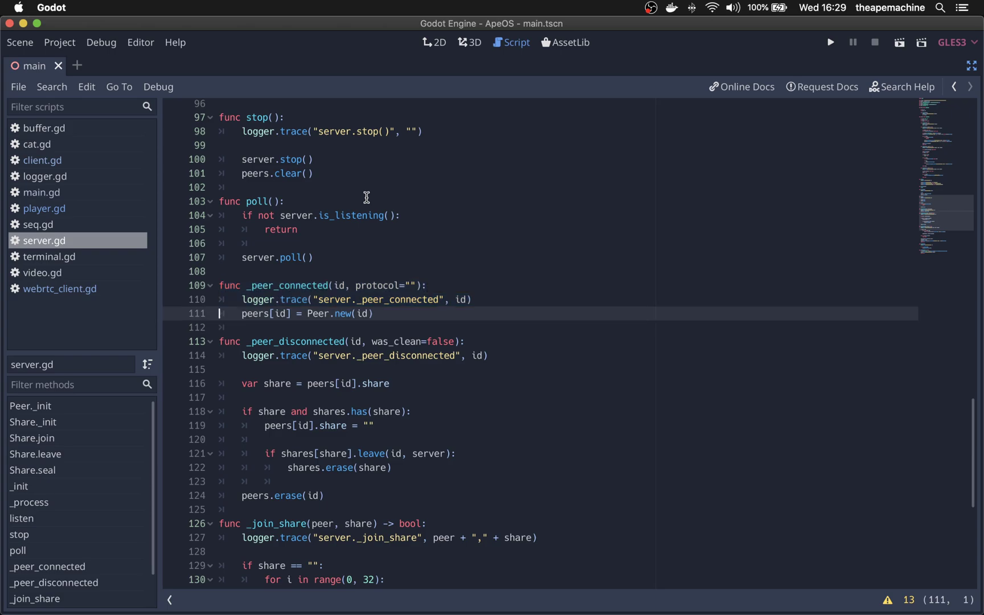
{"action": "key", "text": "shift+Down"}
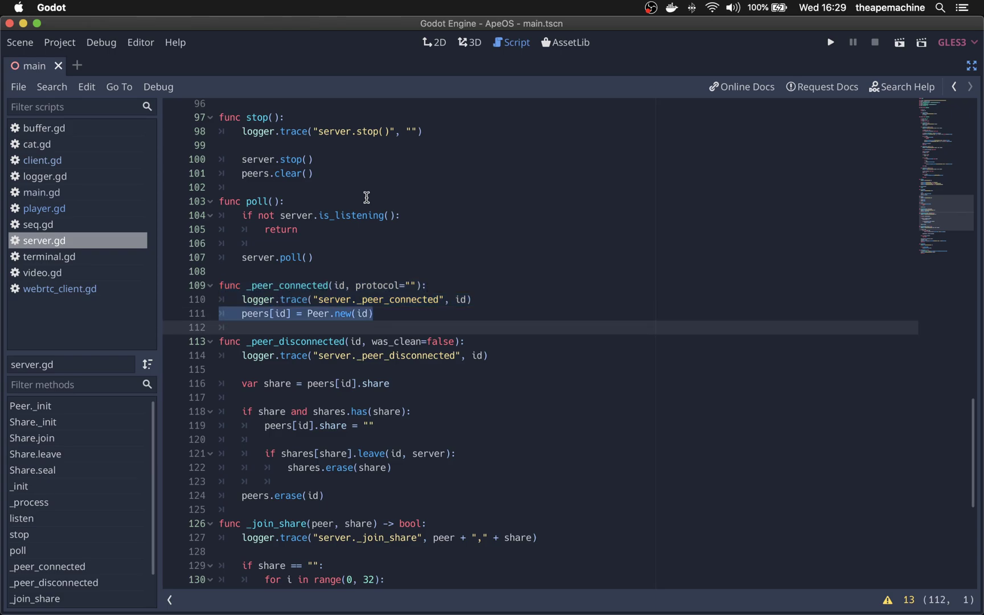
{"action": "key", "text": "Down"}
{"action": "key", "text": "Down"}
{"action": "key", "text": "Up"}
{"action": "key", "text": "Down"}
{"action": "key", "text": "Down"}
{"action": "key", "text": "Down"}
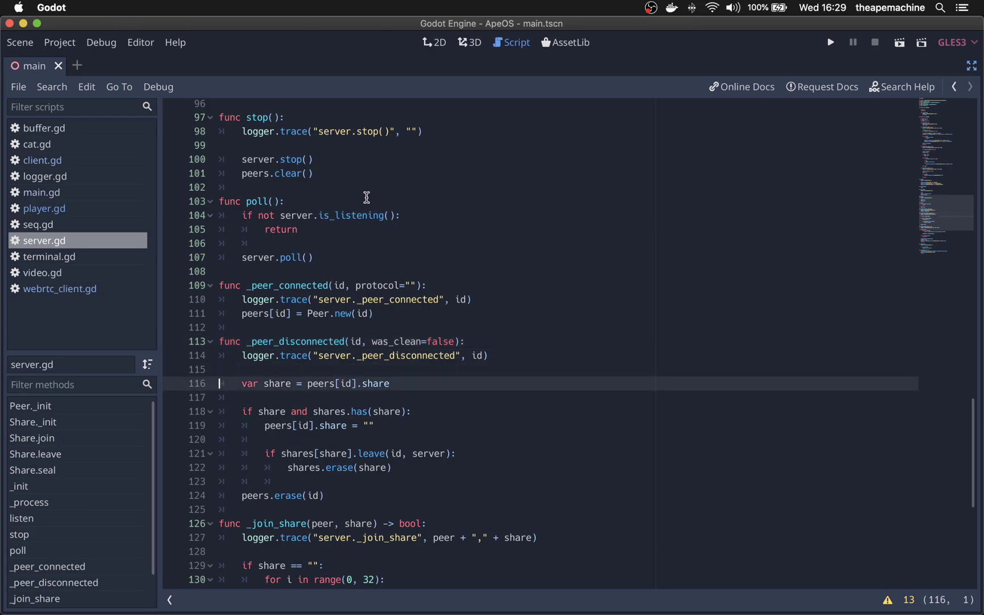
{"action": "key", "text": "shift+Down"}
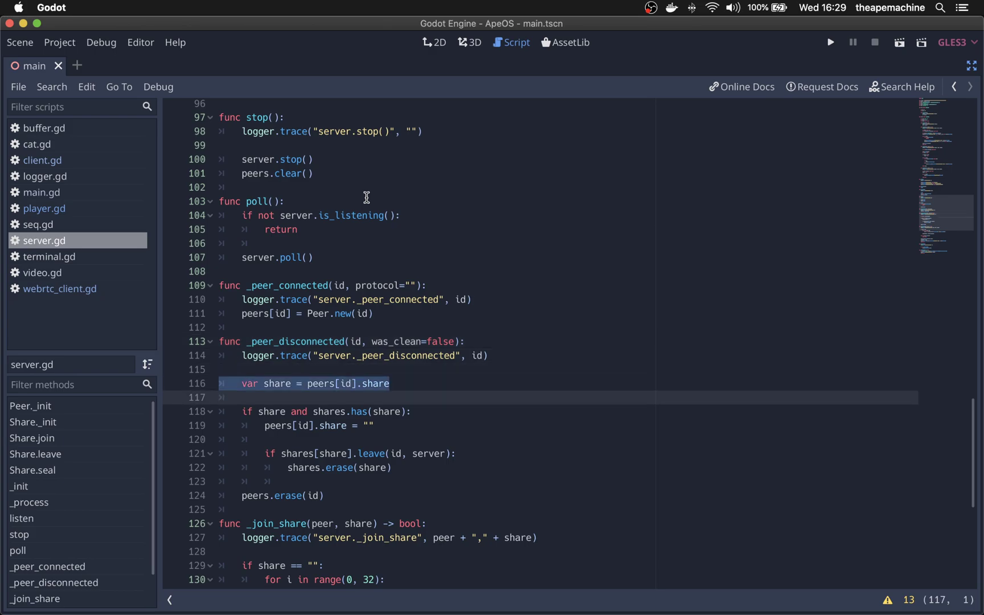
{"action": "key", "text": "Down"}
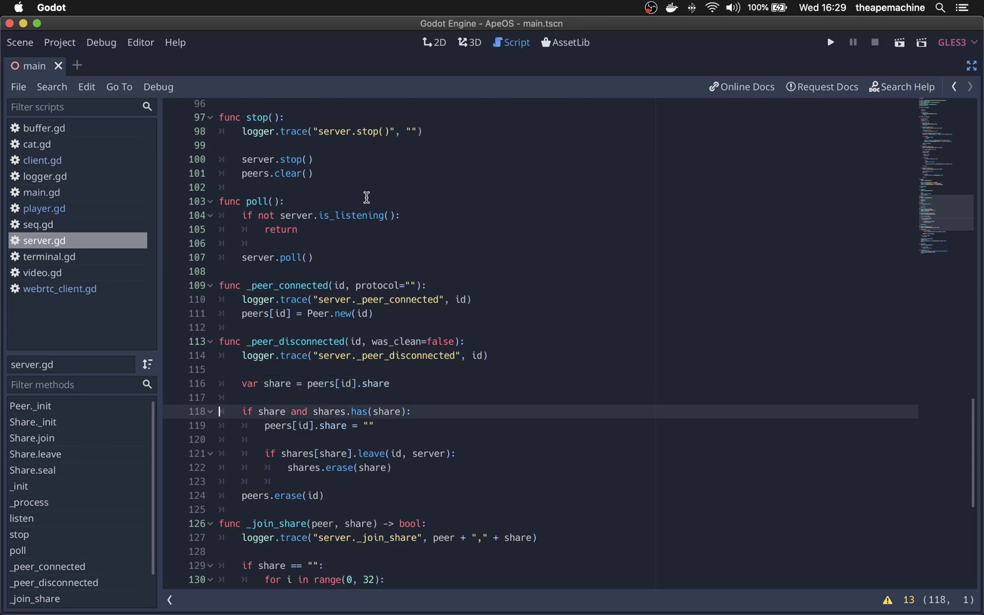
{"action": "key", "text": "shift+Down"}
{"action": "key", "text": "shift+Down"}
{"action": "key", "text": "shift+Down"}
{"action": "key", "text": "shift+Down"}
{"action": "key", "text": "shift+Down"}
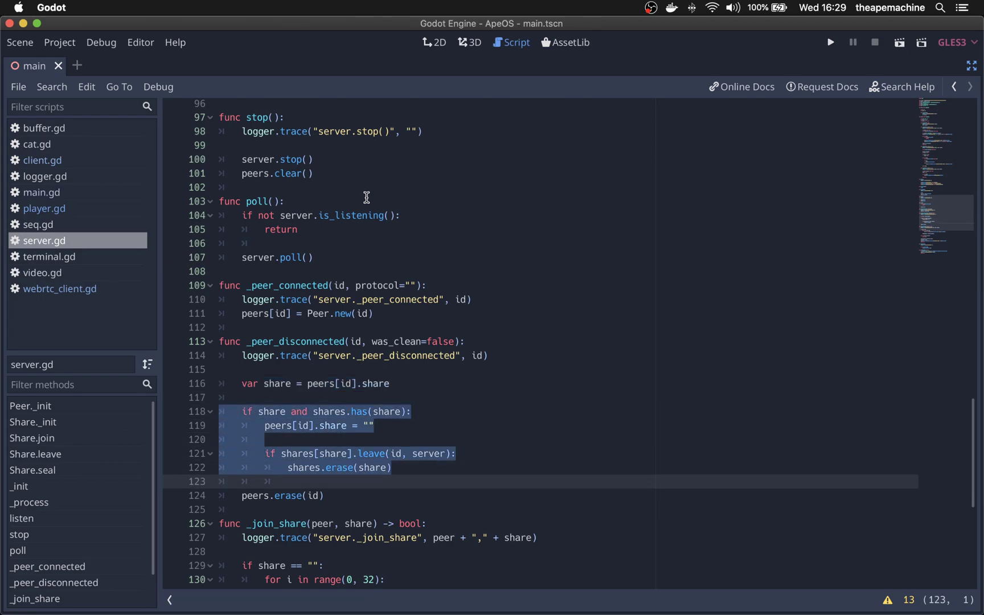
{"action": "key", "text": "Up"}
{"action": "key", "text": "Up"}
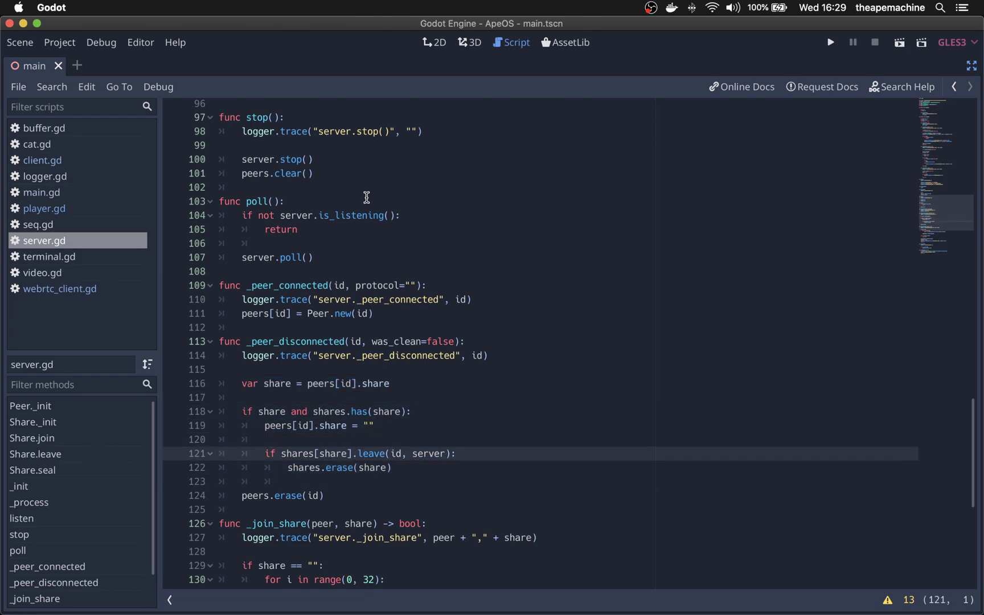
{"action": "key", "text": "Down"}
{"action": "key", "text": "Down"}
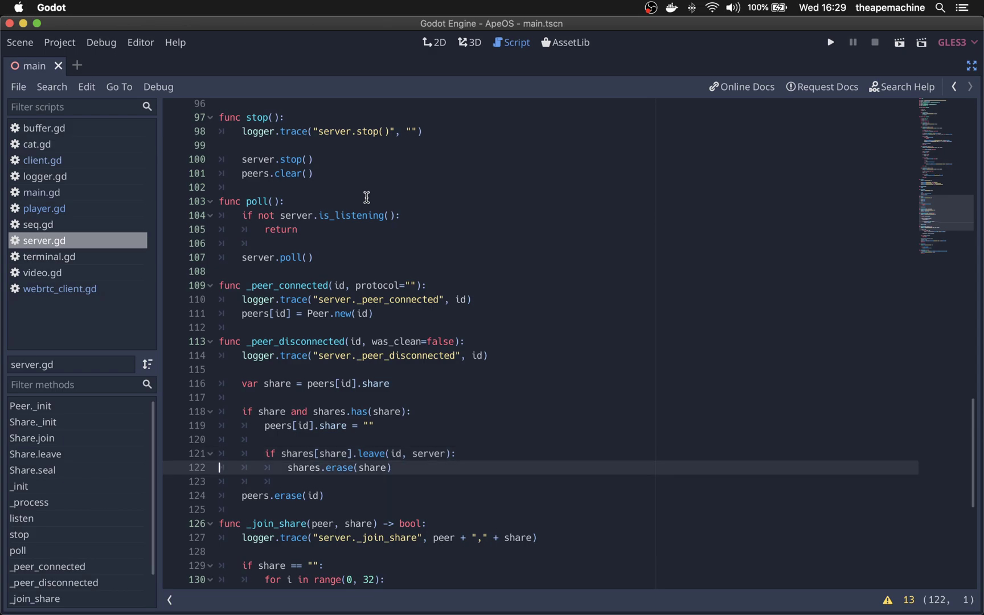
{"action": "key", "text": "Down"}
{"action": "key", "text": "Down"}
{"action": "key", "text": "Down"}
{"action": "key", "text": "Down"}
{"action": "key", "text": "Down"}
{"action": "key", "text": "Down"}
{"action": "key", "text": "Down"}
{"action": "key", "text": "Down"}
{"action": "key", "text": "Up"}
{"action": "key", "text": "Up"}
{"action": "key", "text": "Up"}
{"action": "key", "text": "Down"}
{"action": "key", "text": "Down"}
{"action": "key", "text": "Down"}
{"action": "key", "text": "Down"}
{"action": "key", "text": "Down"}
{"action": "key", "text": "Down"}
{"action": "key", "text": "Up"}
{"action": "key", "text": "Up"}
{"action": "key", "text": "Up"}
{"action": "key", "text": "Up"}
{"action": "key", "text": "Up"}
{"action": "key", "text": "Up"}
{"action": "key", "text": "Down"}
{"action": "key", "text": "Down"}
{"action": "key", "text": "Down"}
{"action": "key", "text": "Up"}
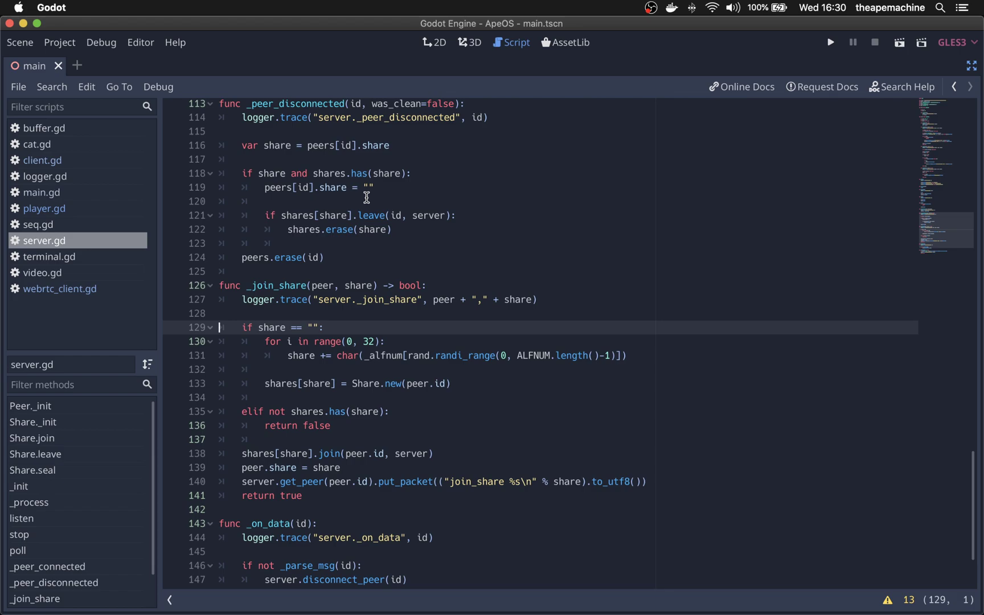
{"action": "key", "text": "Down"}
{"action": "key", "text": "Down"}
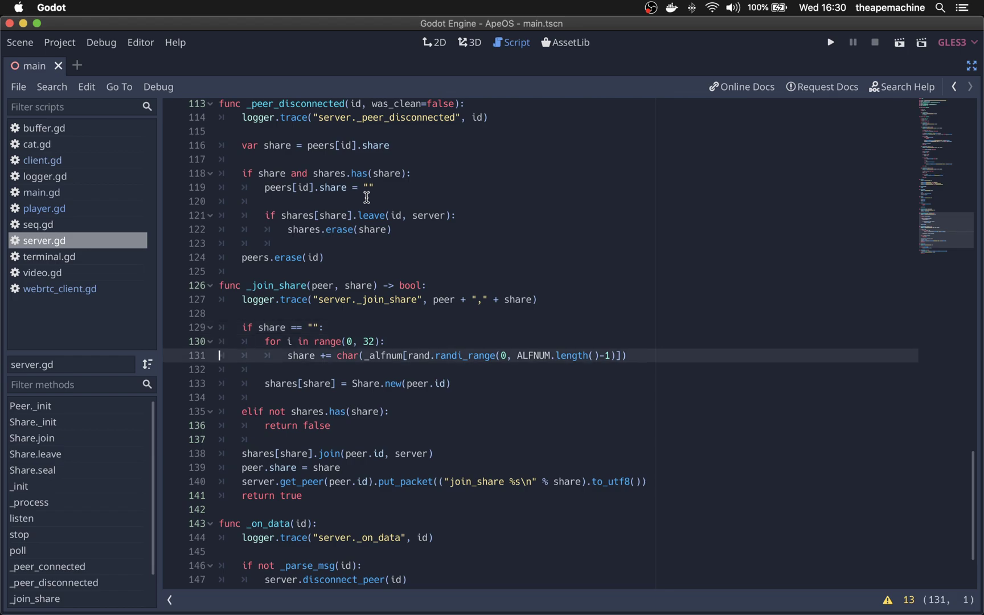
{"action": "key", "text": "shift+Down"}
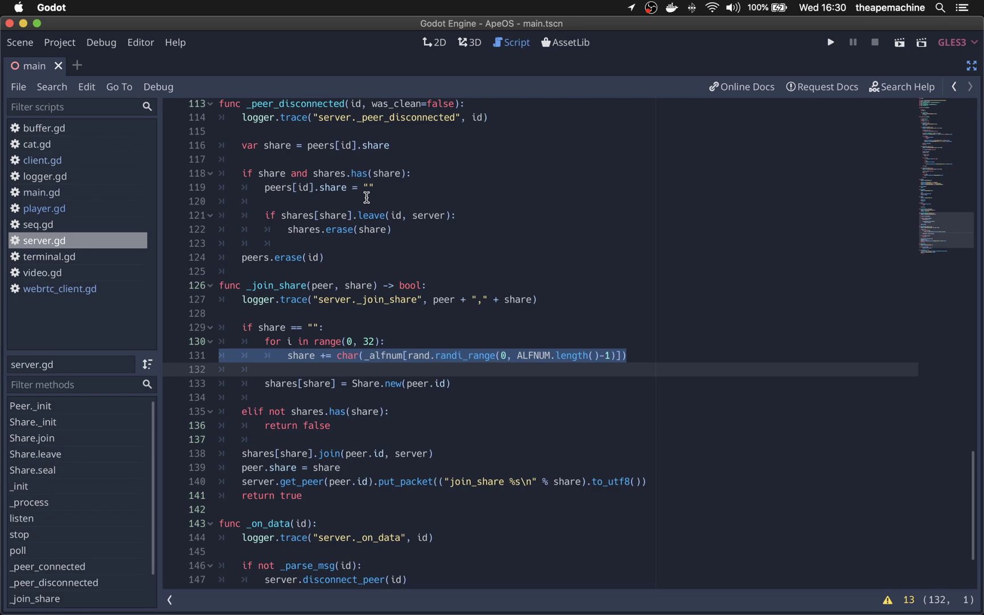
{"action": "key", "text": "Up"}
{"action": "key", "text": "Up"}
{"action": "key", "text": "Up"}
{"action": "key", "text": "End"}
{"action": "key", "text": "Left"}
{"action": "key", "text": "Left"}
{"action": "key", "text": "shift+Left"}
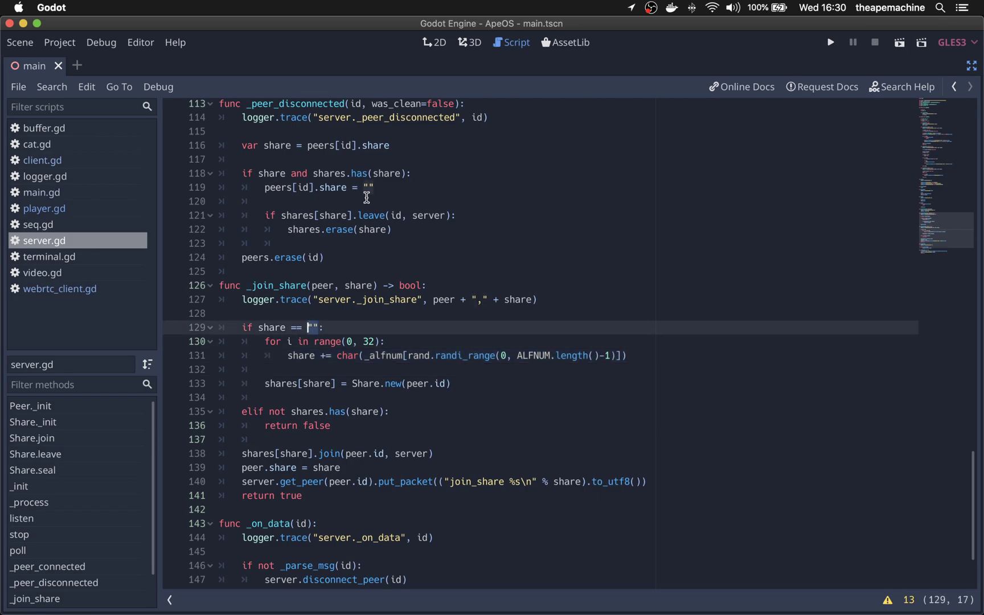
{"action": "key", "text": "Home"}
{"action": "key", "text": "shift+Down"}
{"action": "key", "text": "shift+Down"}
{"action": "key", "text": "shift+Down"}
{"action": "key", "text": "shift+Down"}
{"action": "key", "text": "shift+Down"}
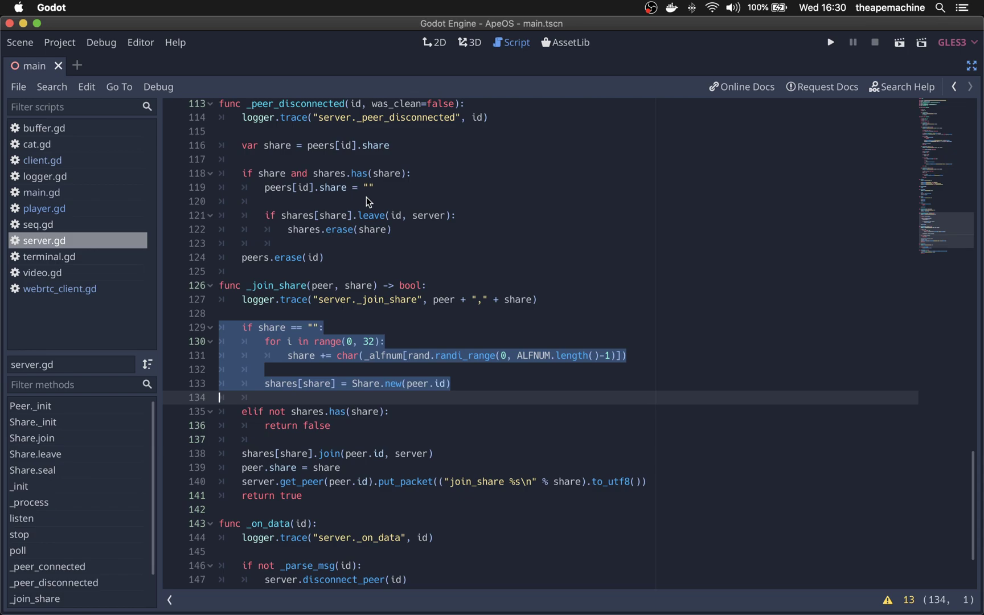
{"action": "key", "text": "Down"}
{"action": "key", "text": "shift+Down"}
{"action": "key", "text": "shift+Down"}
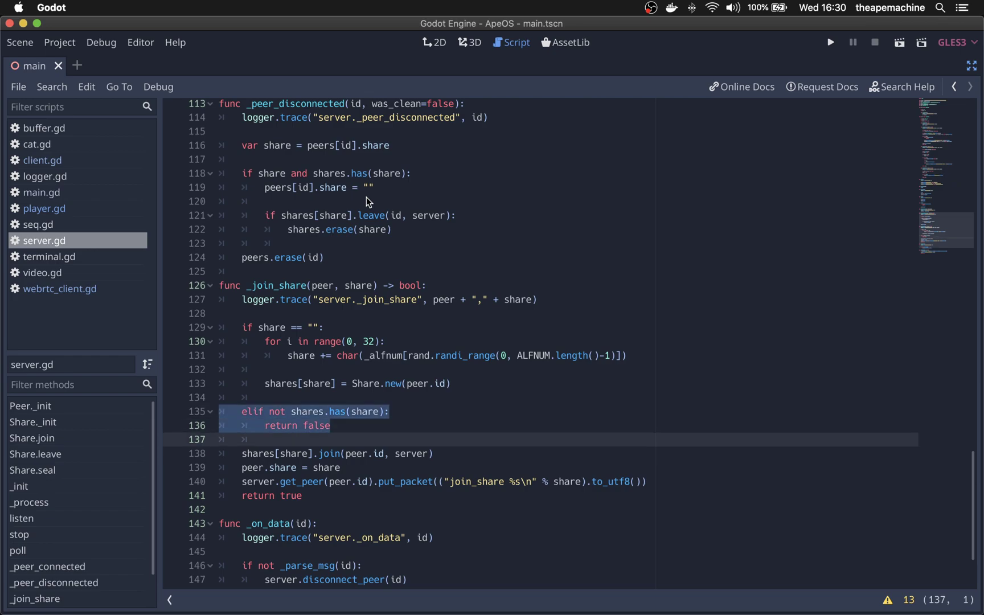
{"action": "key", "text": "Up"}
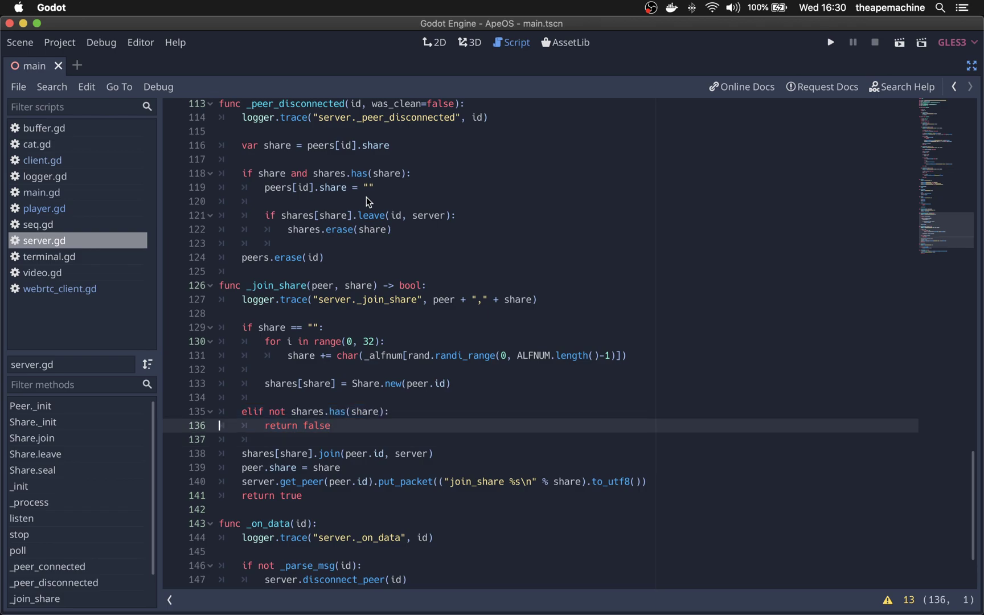
{"action": "key", "text": "Up"}
{"action": "key", "text": "Down"}
{"action": "key", "text": "Down"}
{"action": "key", "text": "Down"}
{"action": "key", "text": "Down"}
{"action": "key", "text": "Up"}
{"action": "key", "text": "shift+Down"}
{"action": "key", "text": "shift+Down"}
{"action": "key", "text": "shift+Up"}
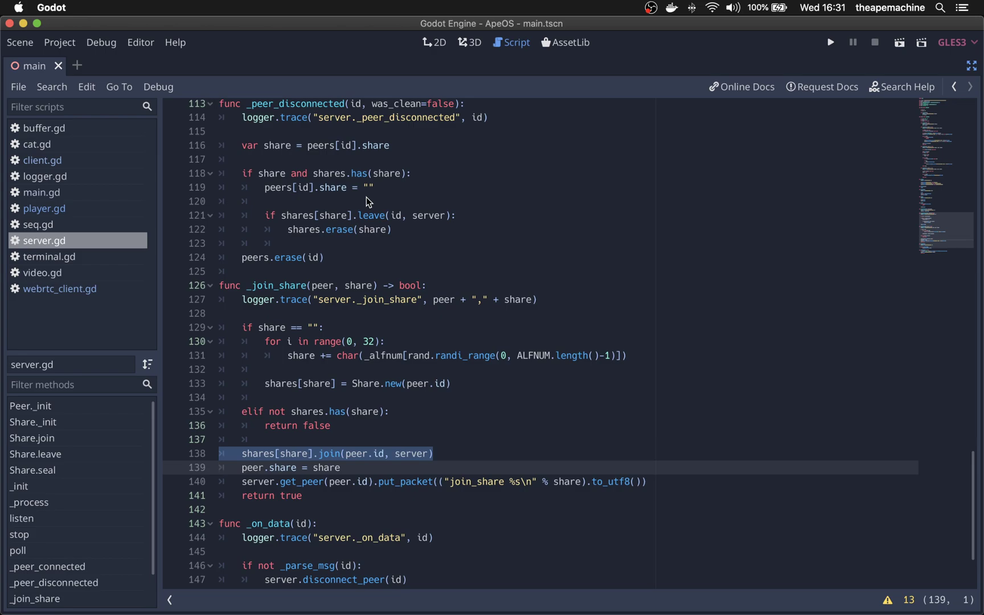
{"action": "key", "text": "Down"}
{"action": "key", "text": "Down"}
{"action": "key", "text": "Down"}
{"action": "key", "text": "Down"}
{"action": "key", "text": "Down"}
{"action": "key", "text": "Down"}
{"action": "key", "text": "Down"}
{"action": "key", "text": "Down"}
{"action": "key", "text": "Down"}
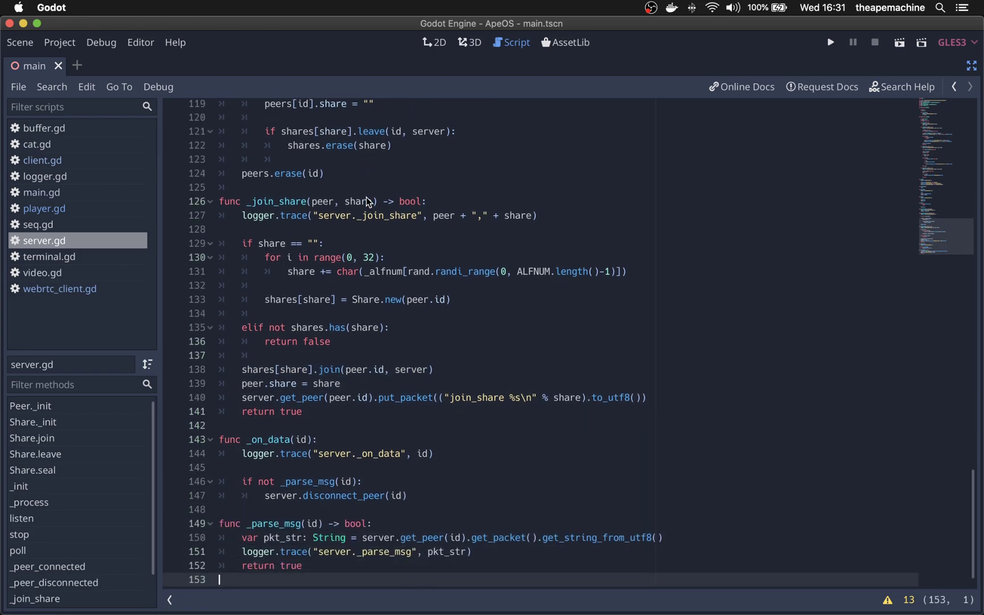
{"action": "key", "text": "Up"}
{"action": "key", "text": "Up"}
{"action": "key", "text": "Up"}
{"action": "key", "text": "Up"}
{"action": "key", "text": "Up"}
{"action": "key", "text": "Up"}
{"action": "key", "text": "shift+Down"}
{"action": "key", "text": "shift+Down"}
{"action": "key", "text": "shift+Down"}
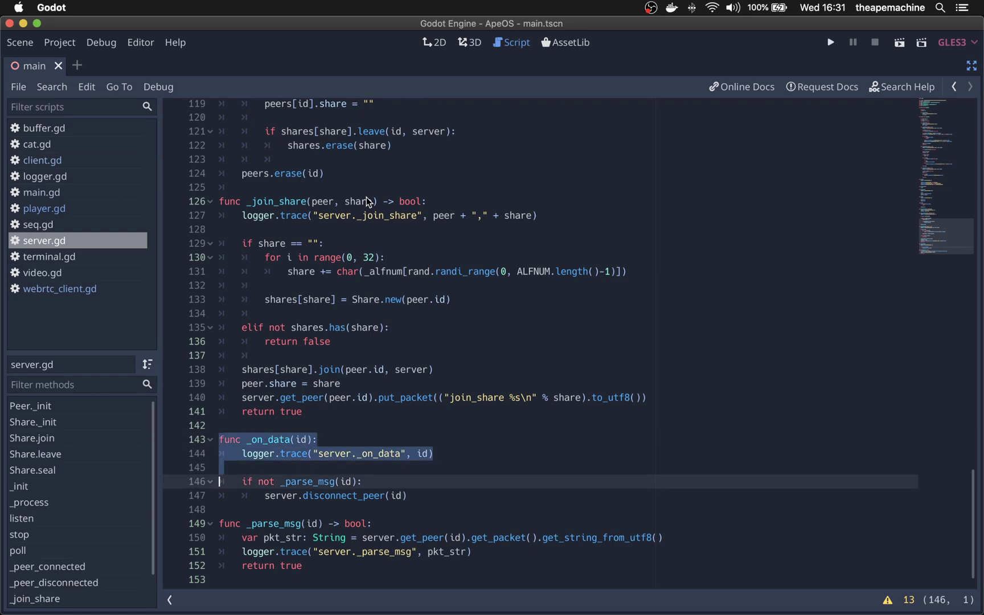
{"action": "key", "text": "Down"}
{"action": "key", "text": "Up"}
{"action": "key", "text": "Up"}
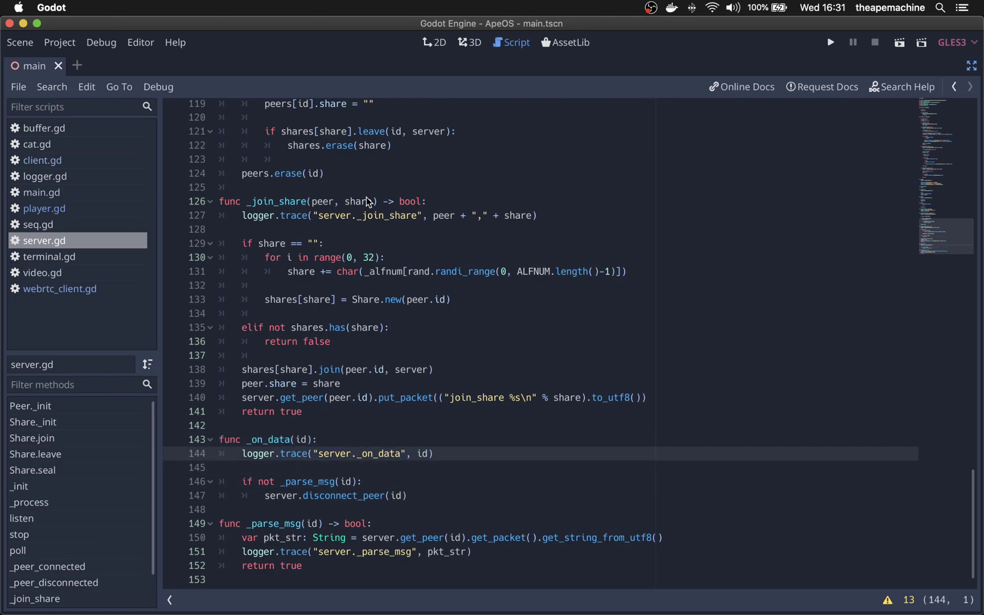
{"action": "key", "text": "Down"}
{"action": "key", "text": "Down"}
{"action": "key", "text": "Down"}
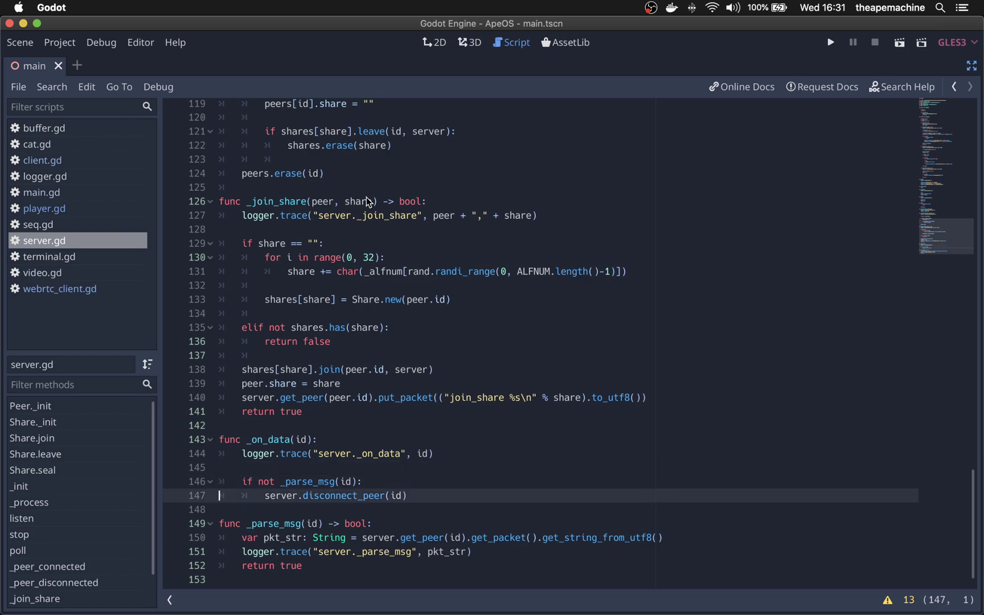
{"action": "key", "text": "Down"}
{"action": "key", "text": "Down"}
{"action": "key", "text": "Down"}
{"action": "key", "text": "Down"}
{"action": "key", "text": "Down"}
{"action": "key", "text": "Up"}
{"action": "key", "text": "Up"}
{"action": "key", "text": "Up"}
{"action": "key", "text": "Up"}
{"action": "key", "text": "Up"}
{"action": "key", "text": "Up"}
{"action": "key", "text": "Down"}
{"action": "key", "text": "Down"}
{"action": "key", "text": "Down"}
{"action": "key", "text": "Down"}
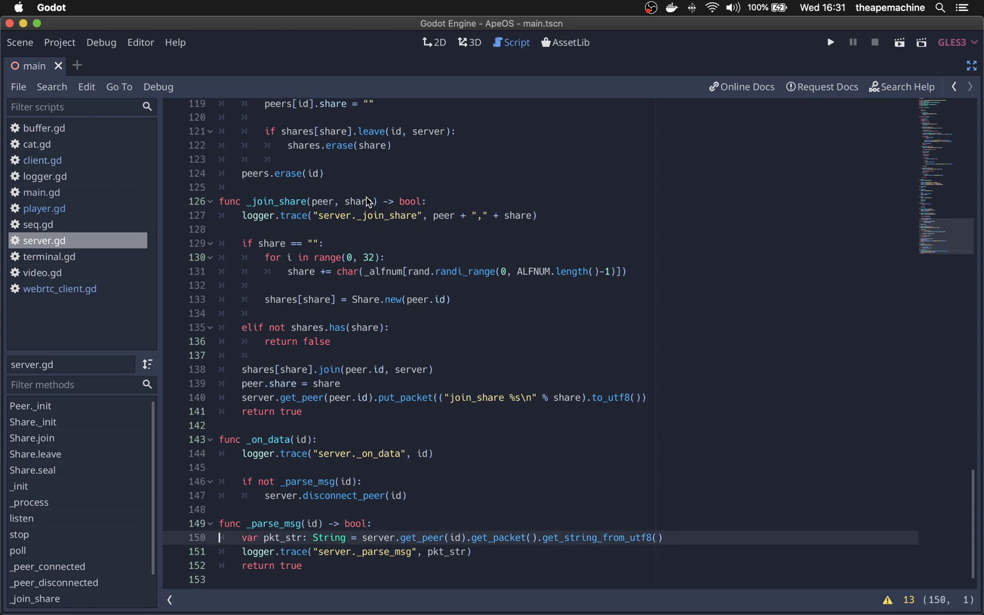
{"action": "key", "text": "shift+Down"}
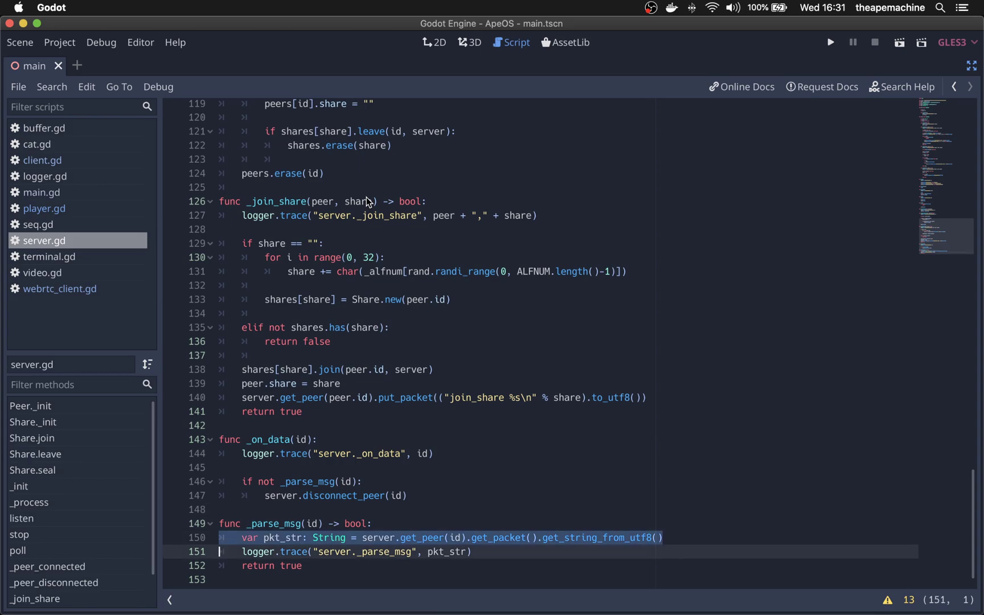
{"action": "key", "text": "shift+Down"}
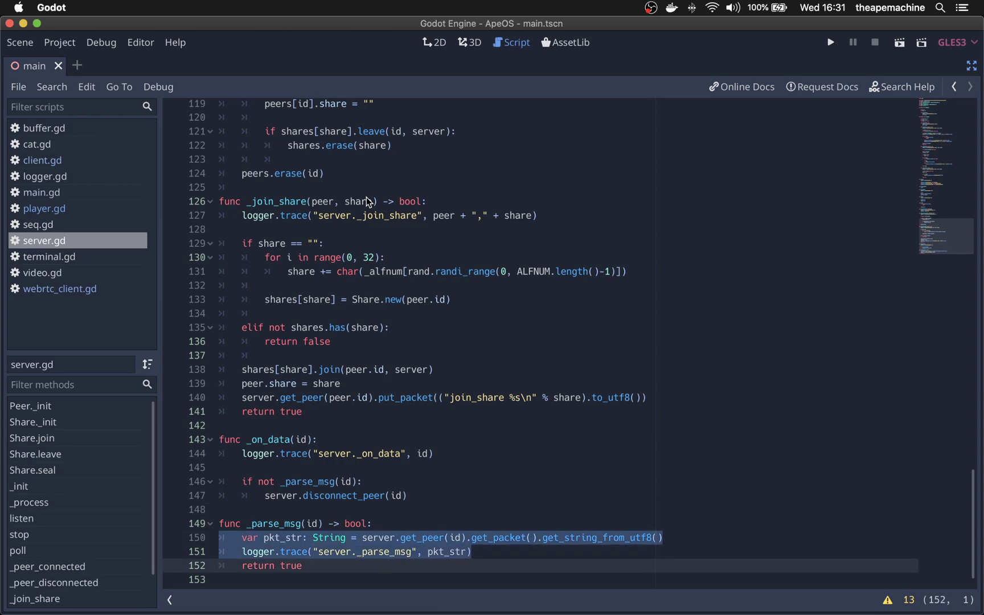
{"action": "key", "text": "Up"}
{"action": "key", "text": "shift+Down"}
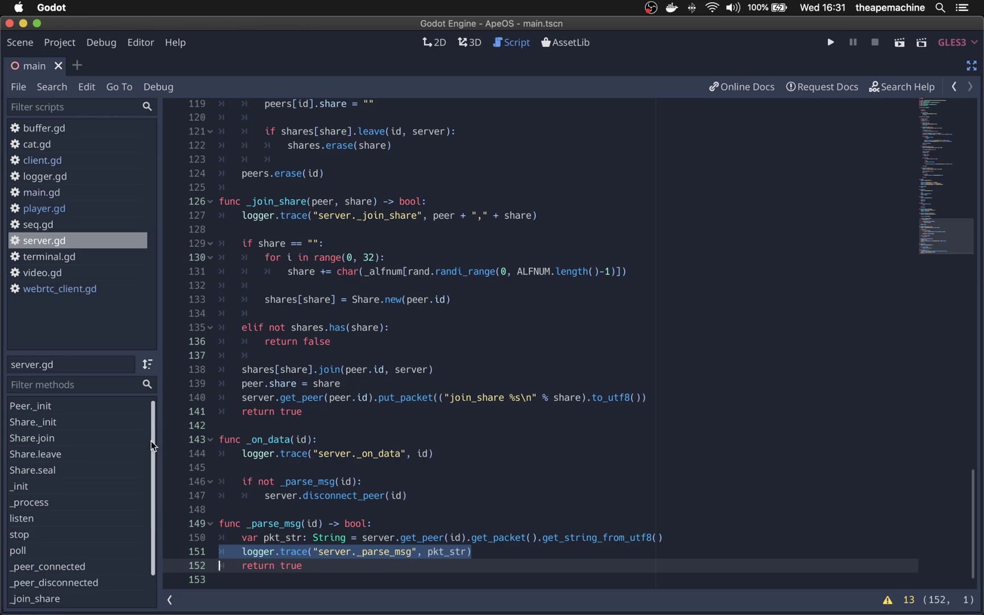
Open main.gd, highlight port 1235 in $server.listen, and select the player node
{"action": "left_click", "coordinate": [970, 66]}
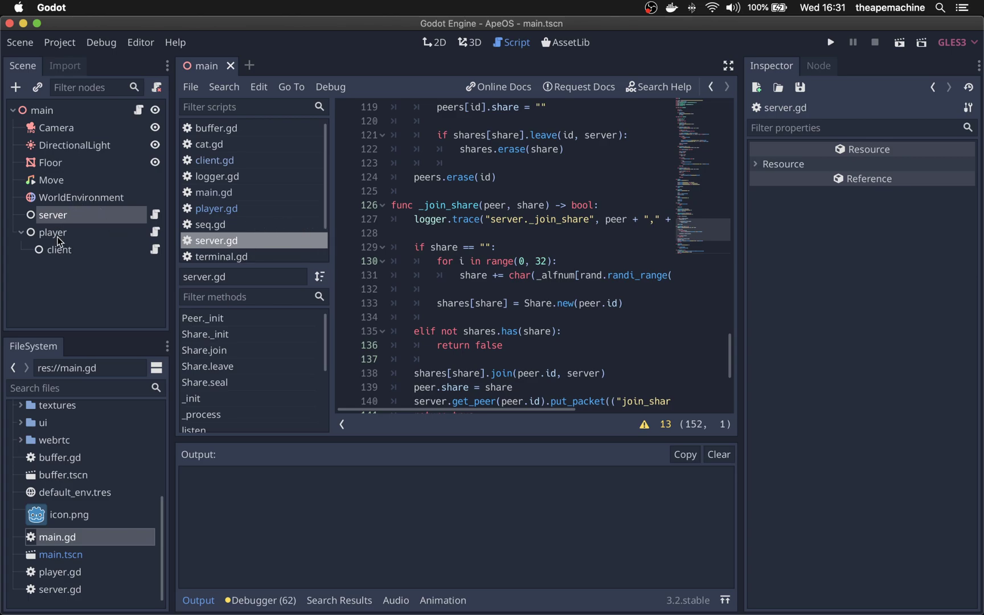
{"action": "left_click", "coordinate": [140, 111]}
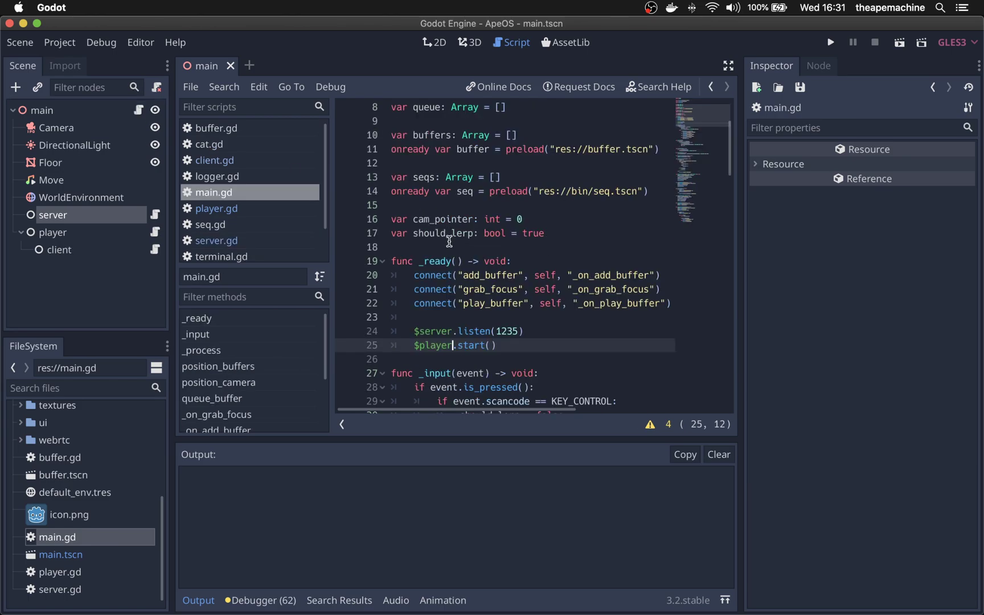
{"action": "scroll", "coordinate": [446, 234], "scroll_direction": "down", "scroll_amount": 3}
{"action": "left_click", "coordinate": [729, 66]}
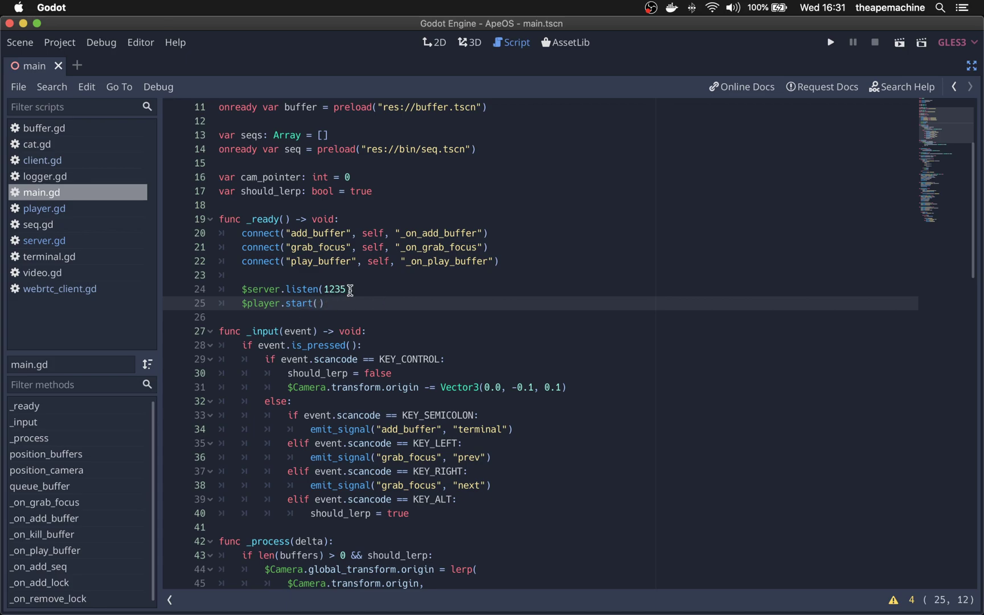
{"action": "left_click_drag", "start_coordinate": [352, 288], "coordinate": [242, 289]}
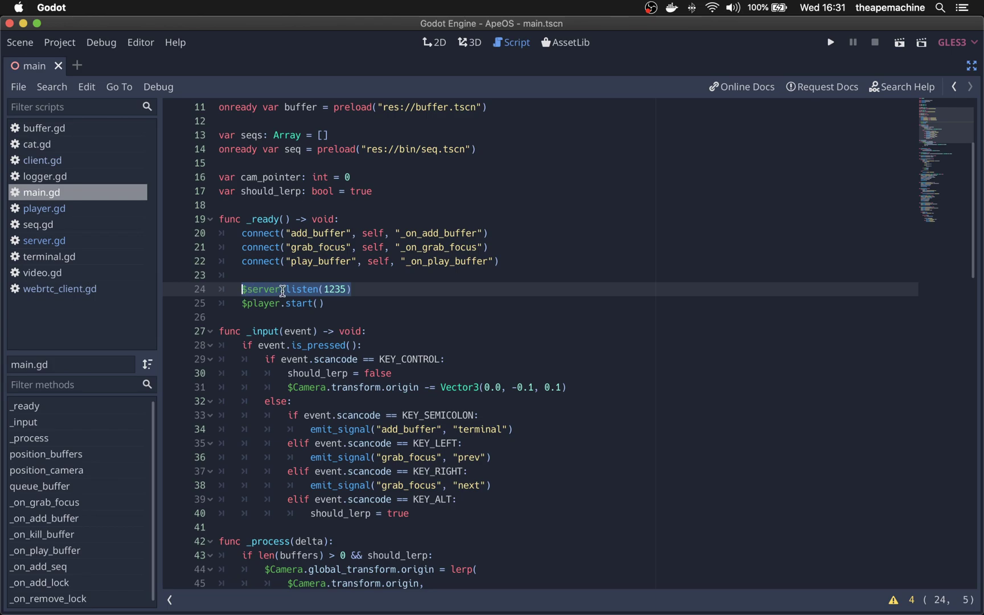
{"action": "double_click", "coordinate": [336, 289]}
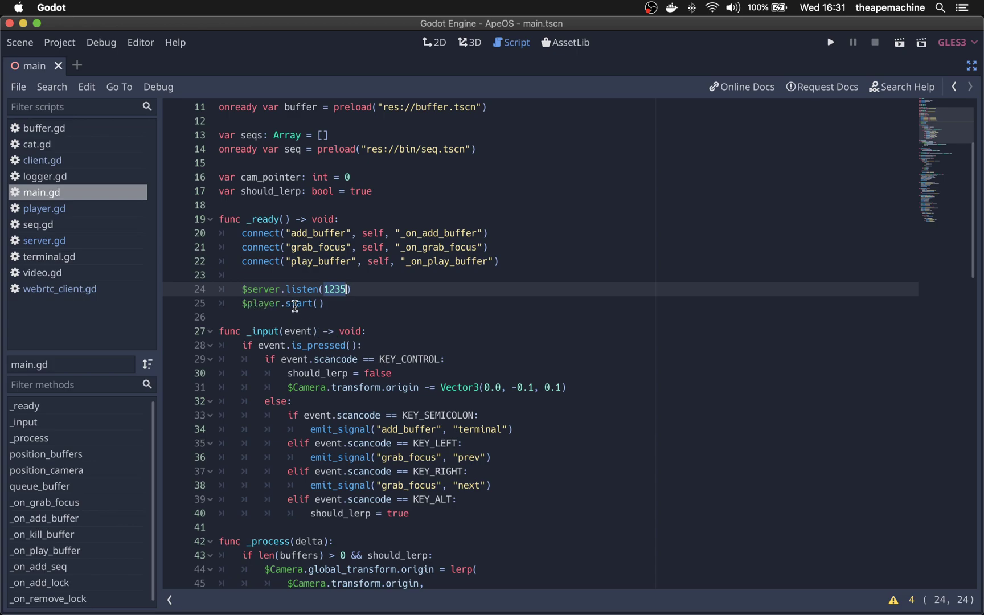
{"action": "left_click", "coordinate": [970, 66]}
{"action": "left_click", "coordinate": [51, 232]}
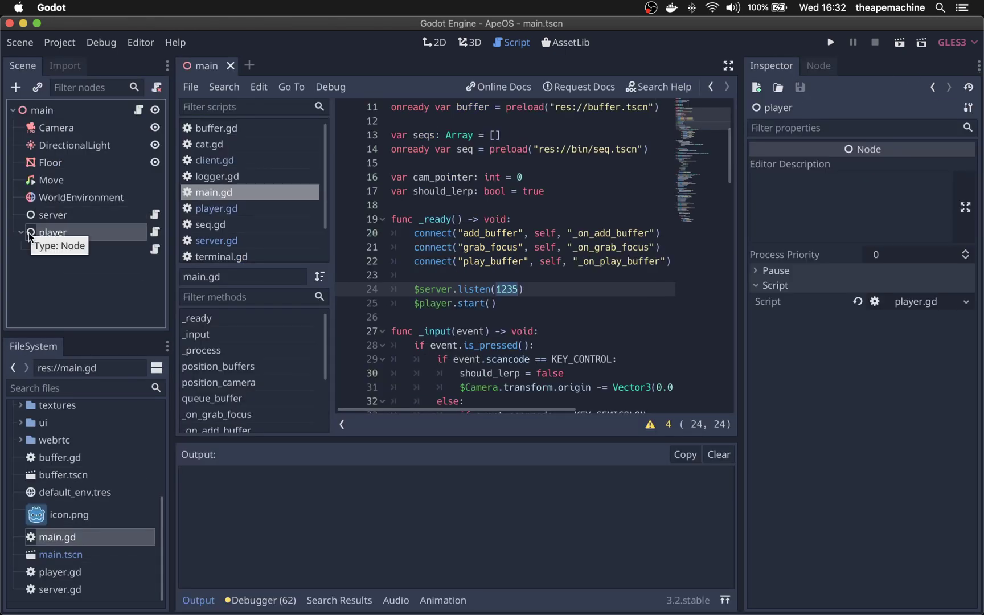
Open the player node's script, player.gd, with the code editor filling the window
{"action": "left_click", "coordinate": [156, 232]}
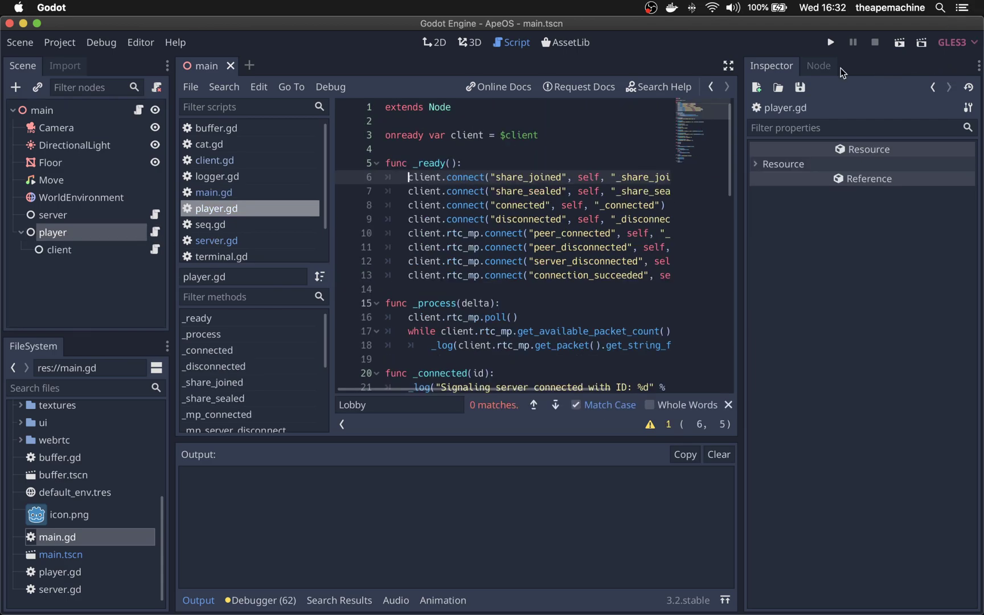
{"action": "left_click", "coordinate": [730, 65]}
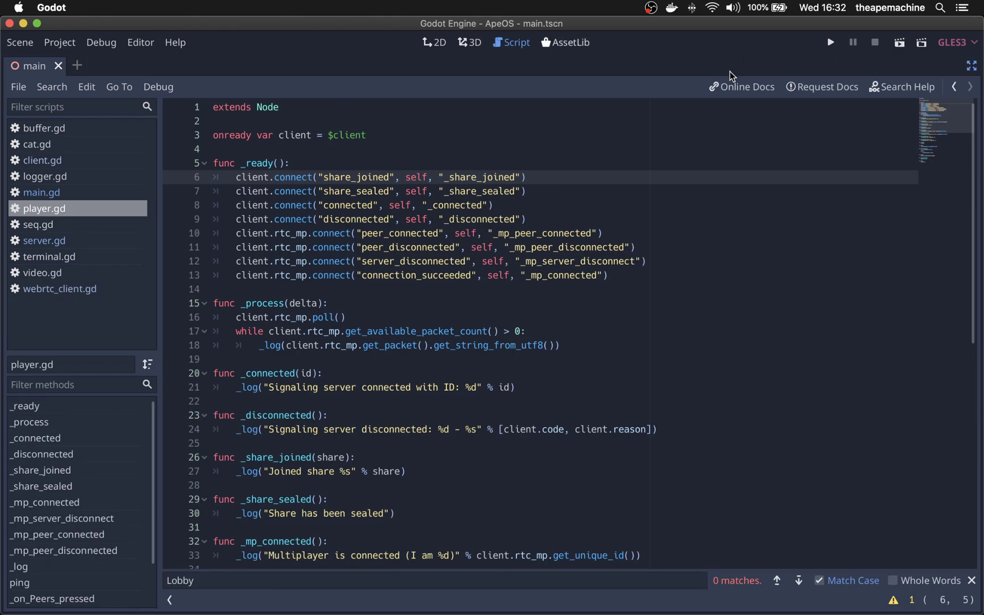
{"action": "left_click", "coordinate": [368, 165]}
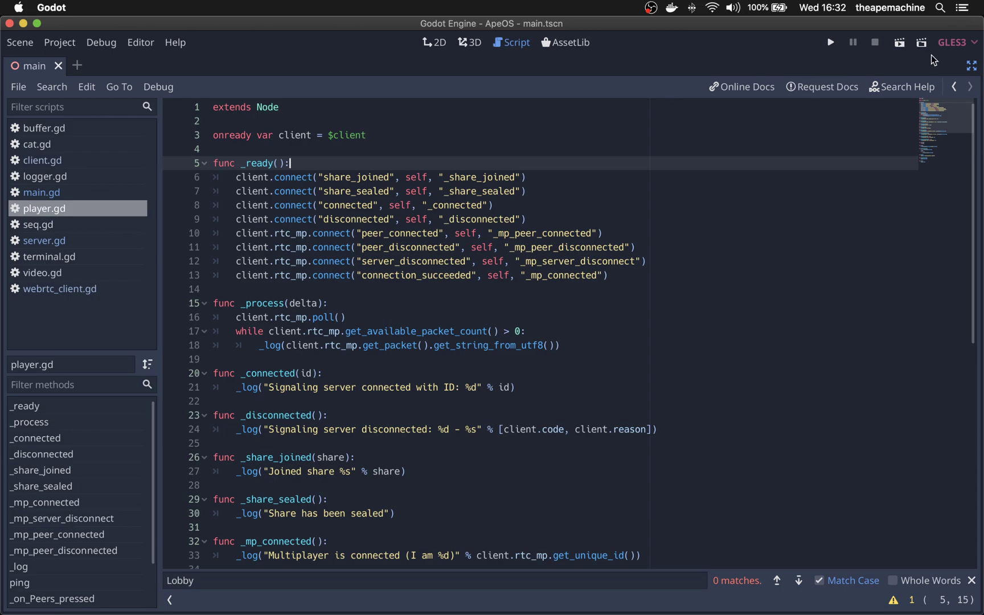
{"action": "left_click", "coordinate": [974, 65]}
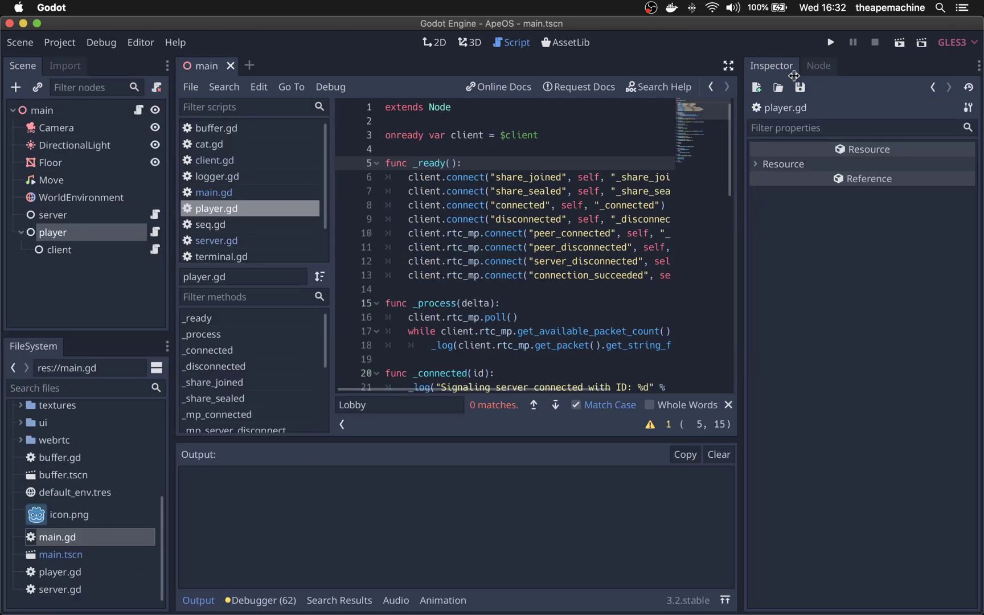
{"action": "left_click", "coordinate": [728, 65]}
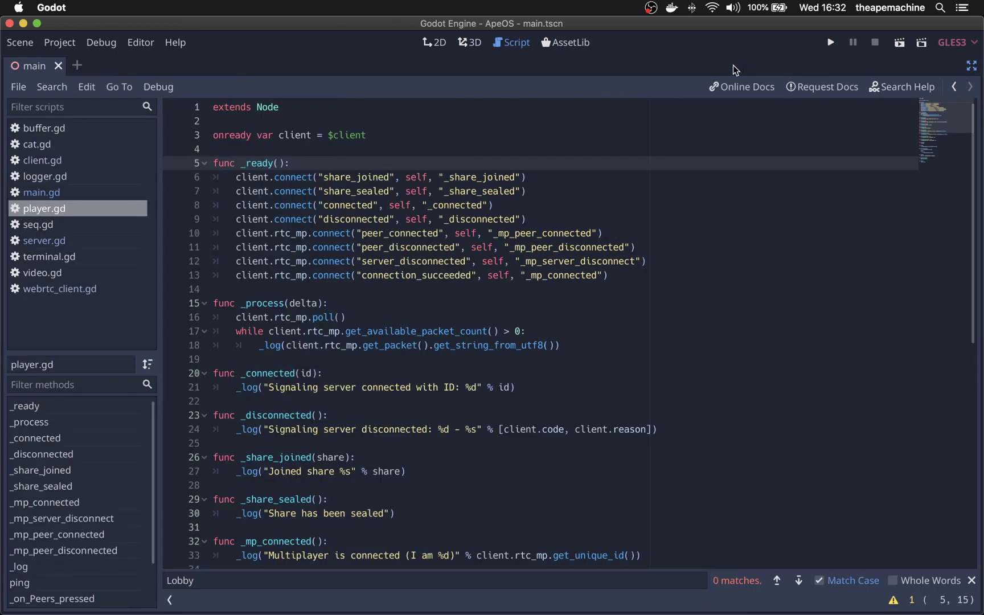
Select the connect calls on lines 6–13 in _ready, then move down to _process
{"action": "left_click", "coordinate": [656, 191]}
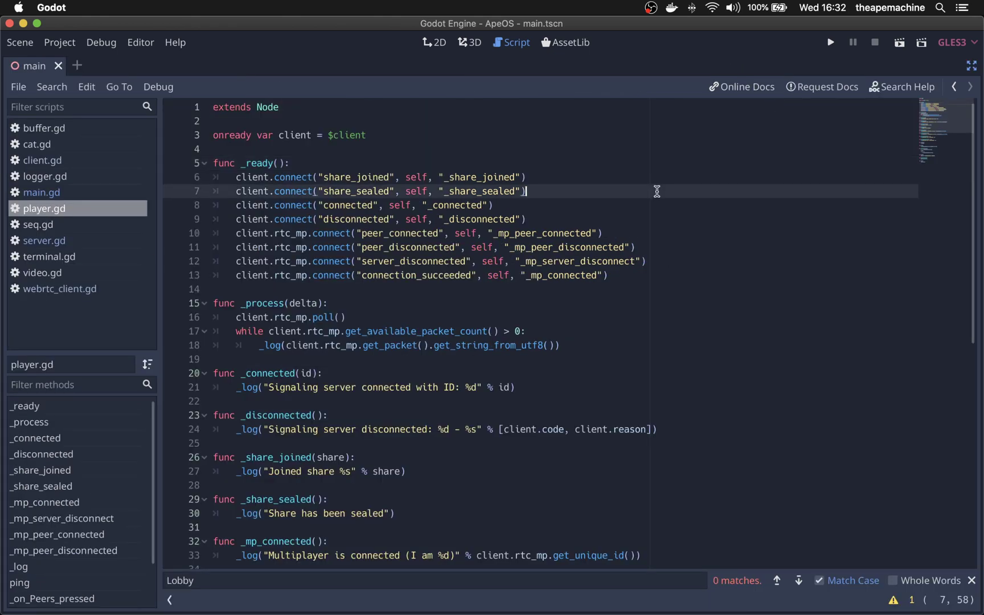
{"action": "key", "text": "Home"}
{"action": "key", "text": "Up"}
{"action": "key", "text": "shift+Down"}
{"action": "key", "text": "shift+Down"}
{"action": "key", "text": "shift+Down"}
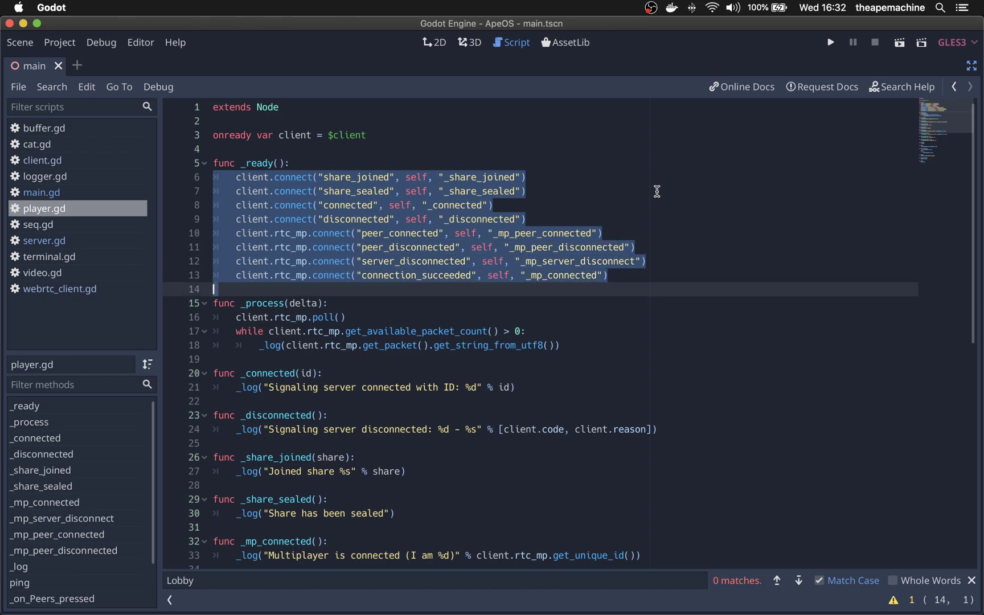
{"action": "key", "text": "Up"}
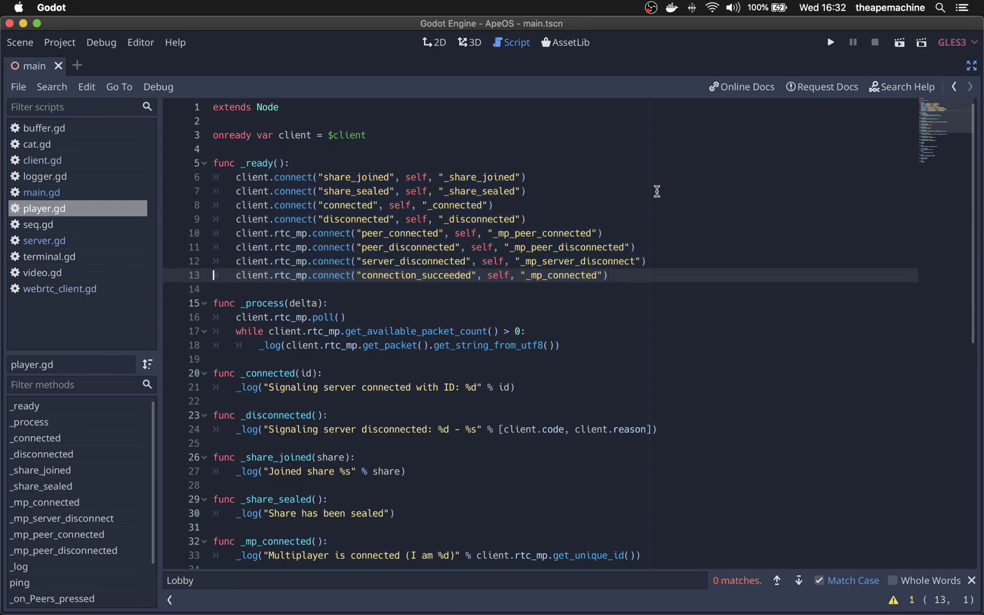
{"action": "key", "text": "Down"}
{"action": "key", "text": "Down"}
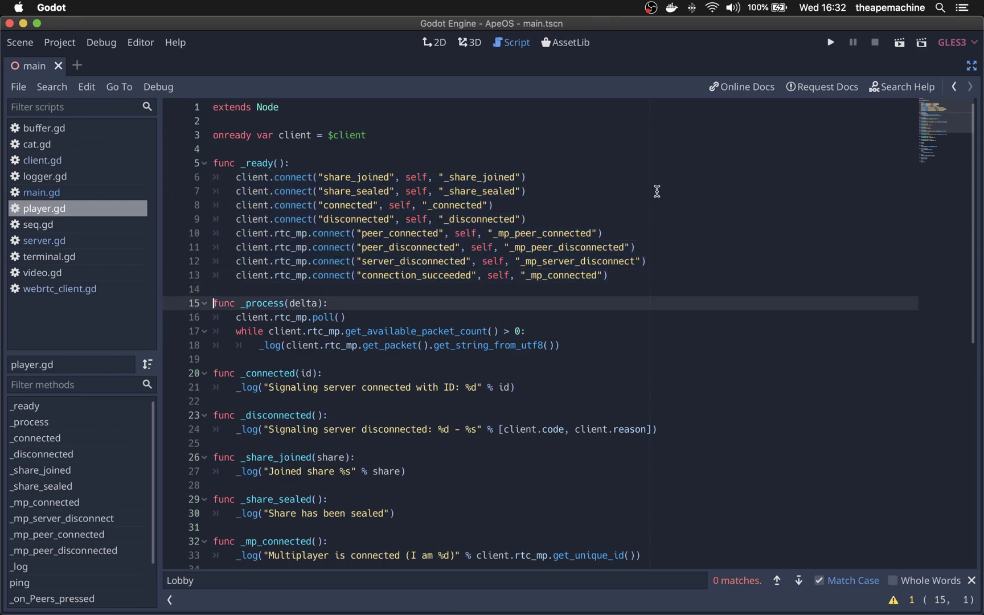
{"action": "key", "text": "Down"}
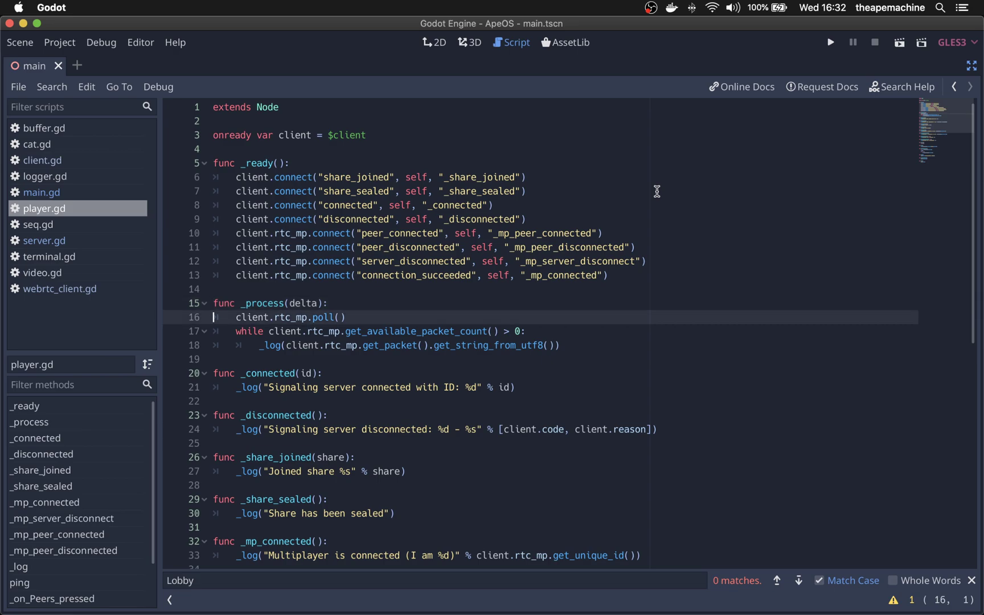
Select the poll call on line 16 and the onready client variable on line 3
{"action": "key", "text": "shift+Down"}
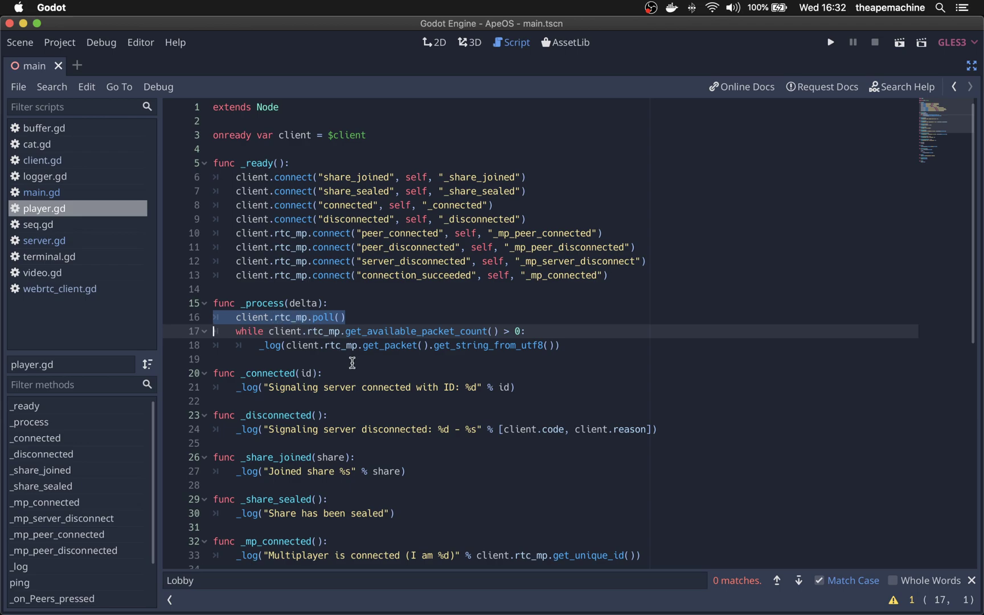
{"action": "key", "text": "Down"}
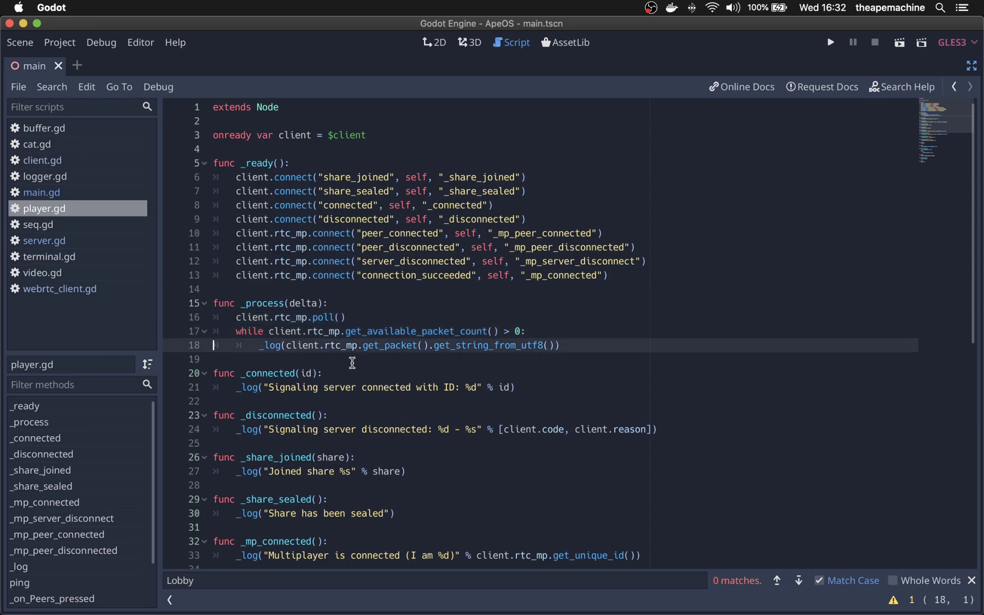
{"action": "key", "text": "Up"}
{"action": "key", "text": "Up"}
{"action": "key", "text": "Down"}
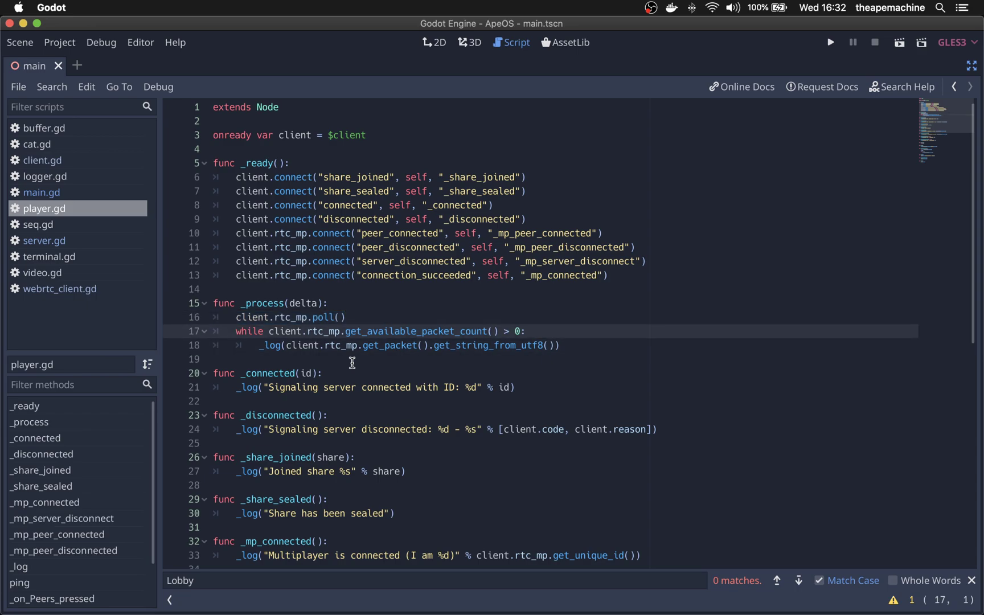
{"action": "key", "text": "Up"}
{"action": "key", "text": "Up"}
{"action": "key", "text": "Up"}
{"action": "key", "text": "Page_Up"}
{"action": "key", "text": "Up"}
{"action": "key", "text": "shift+Down"}
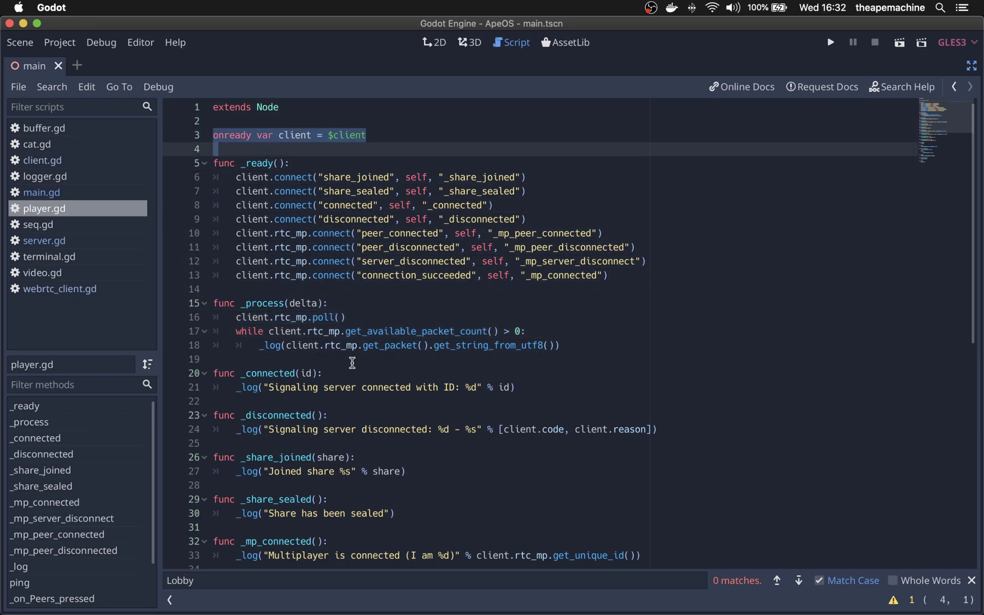
{"action": "key", "text": "Down"}
{"action": "key", "text": "Down"}
{"action": "key", "text": "Down"}
{"action": "key", "text": "Down"}
{"action": "key", "text": "Down"}
{"action": "key", "text": "Down"}
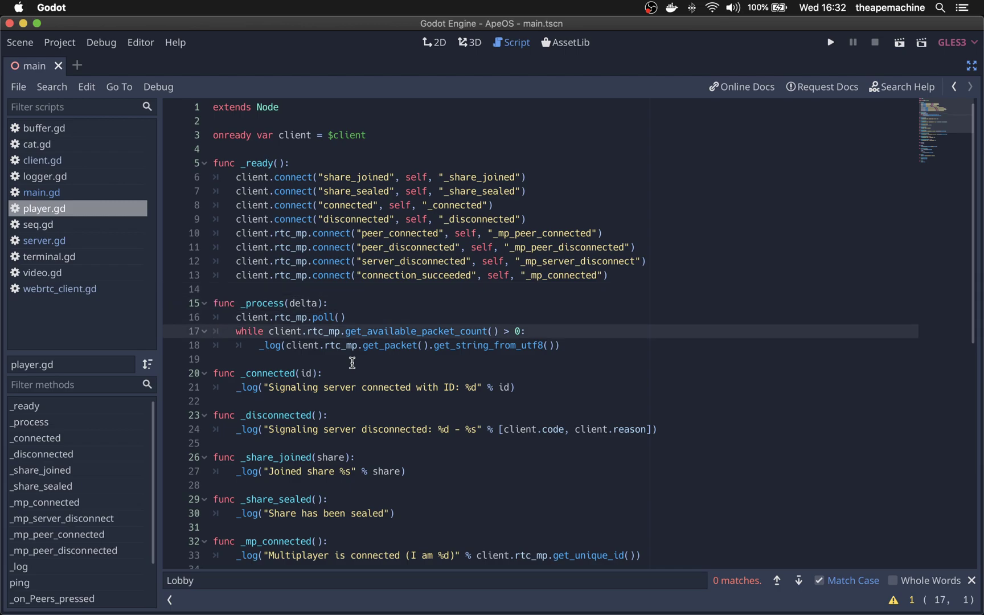
Select the packet-reading loop on lines 17–18 and go to its _log call
{"action": "key", "text": "shift+Down"}
{"action": "key", "text": "shift+Down"}
{"action": "key", "text": "Up"}
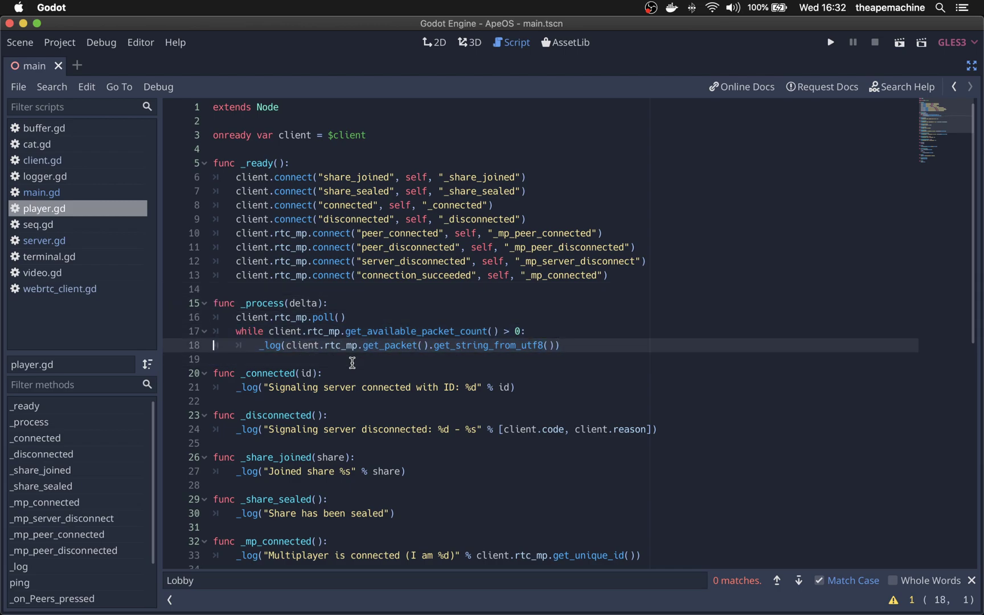
{"action": "key", "text": "Up"}
{"action": "key", "text": "End"}
{"action": "key", "text": "Down"}
{"action": "key", "text": "Home"}
{"action": "key", "text": "Up"}
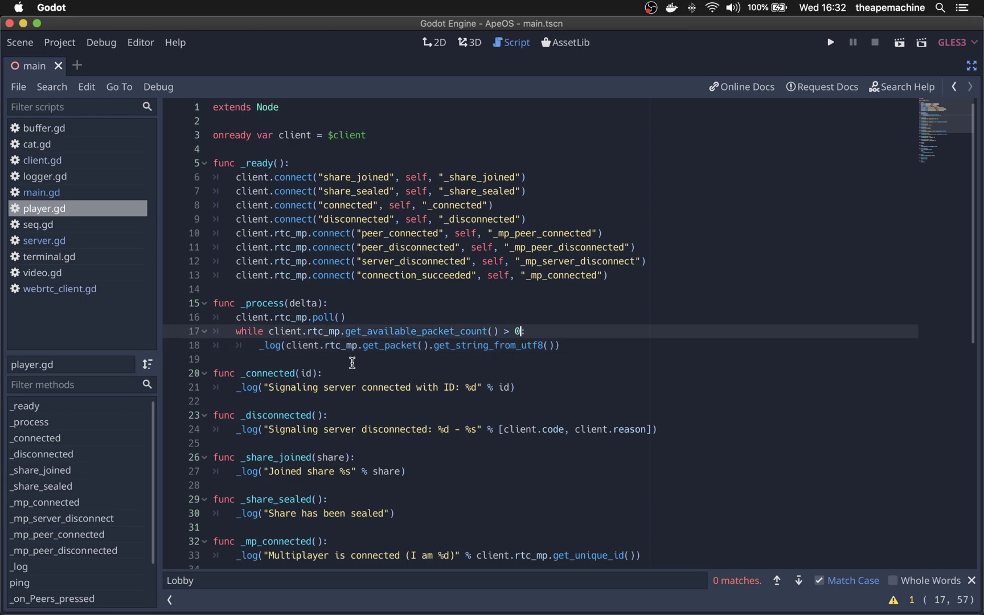
{"action": "key", "text": "Down"}
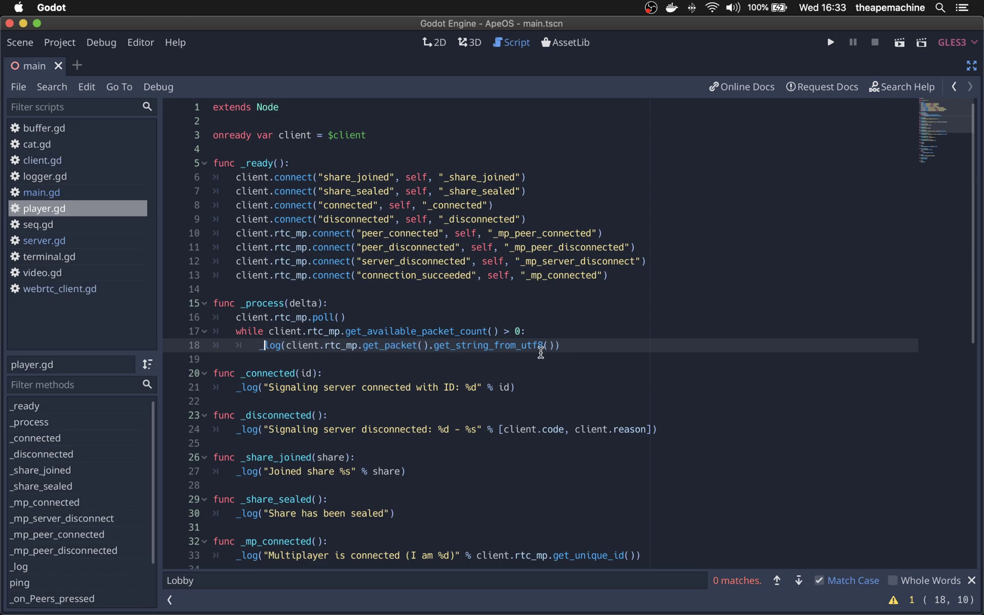
{"action": "scroll", "coordinate": [492, 357], "scroll_direction": "down", "scroll_amount": 5}
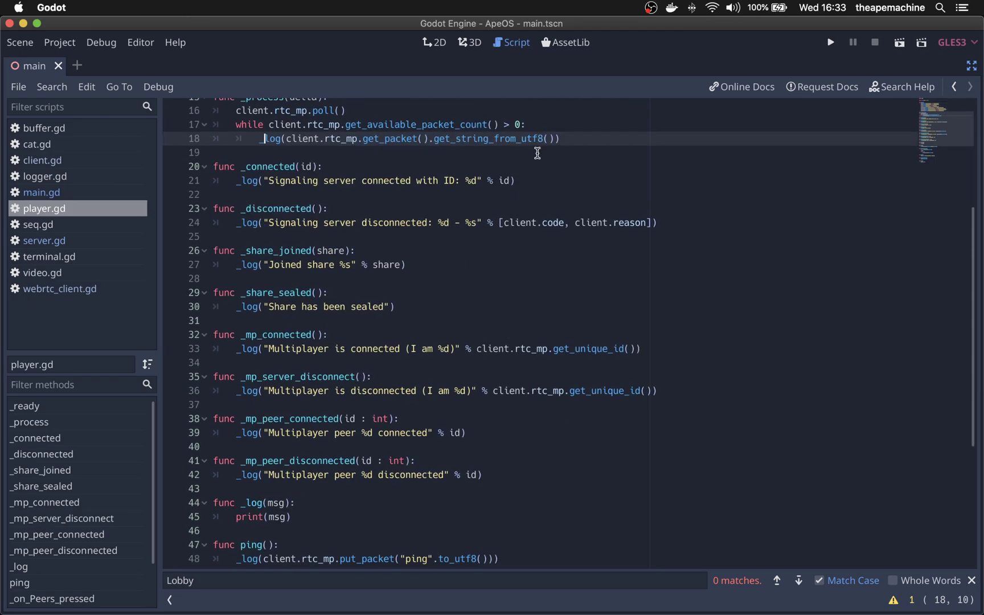
{"action": "scroll", "coordinate": [500, 295], "scroll_direction": "down", "scroll_amount": 3}
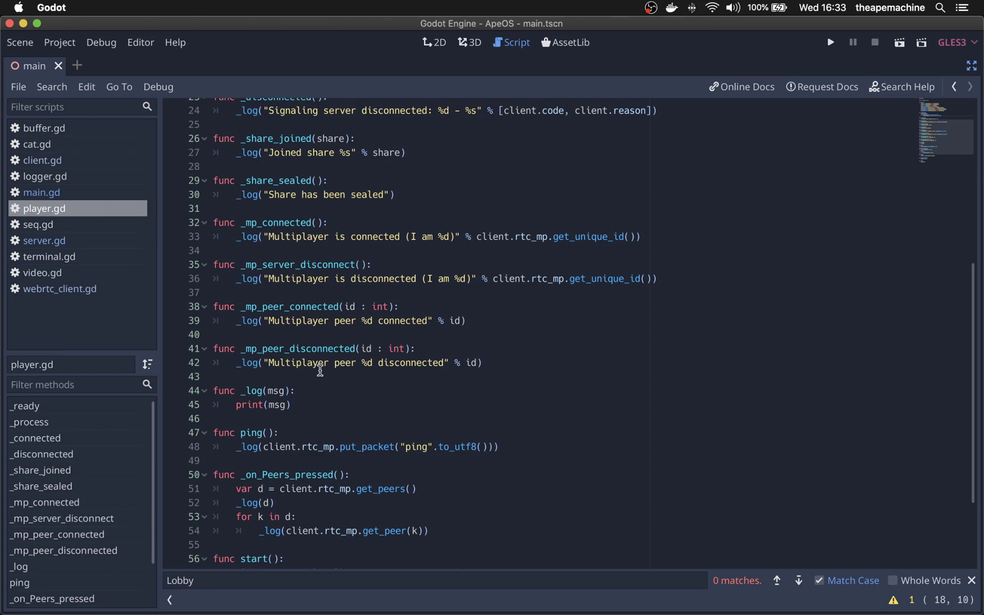
{"action": "scroll", "coordinate": [320, 370], "scroll_direction": "up", "scroll_amount": 5}
{"action": "scroll", "coordinate": [320, 371], "scroll_direction": "up", "scroll_amount": 2}
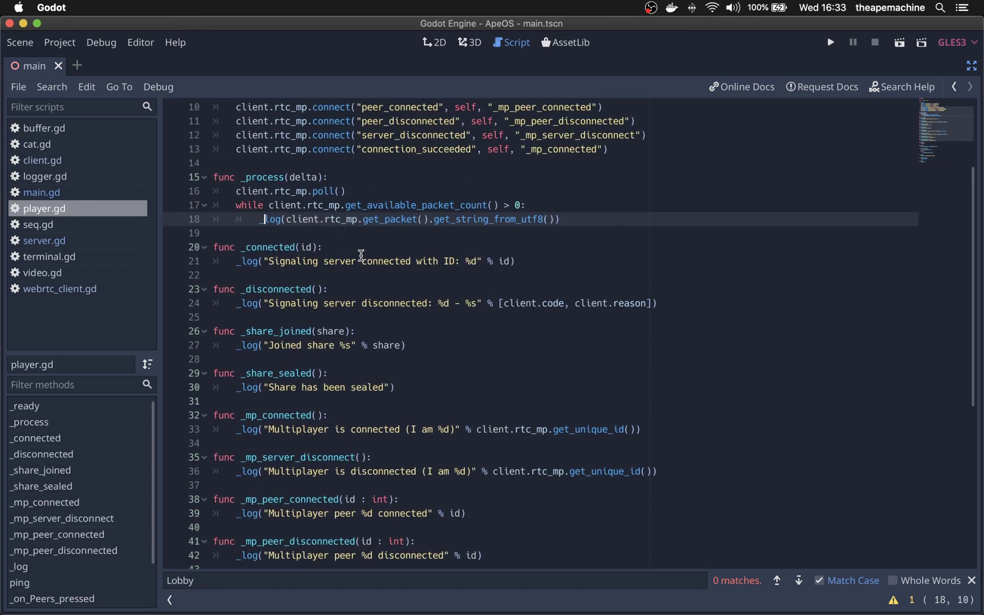
Select the functions from _connected through _share_joined
{"action": "key", "text": "Home"}
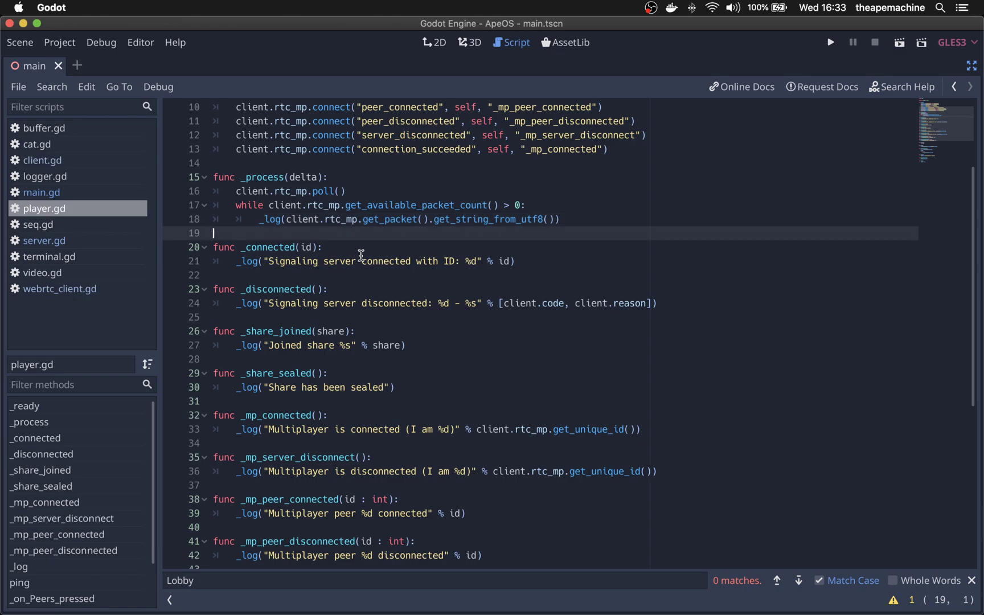
{"action": "key", "text": "Down"}
{"action": "key", "text": "Down"}
{"action": "key", "text": "Down"}
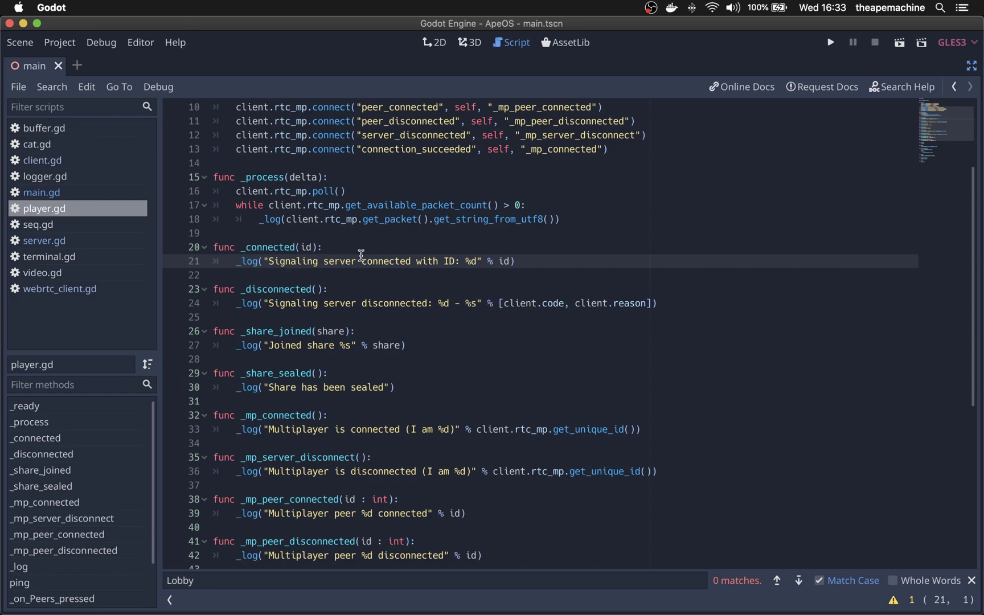
{"action": "key", "text": "Up"}
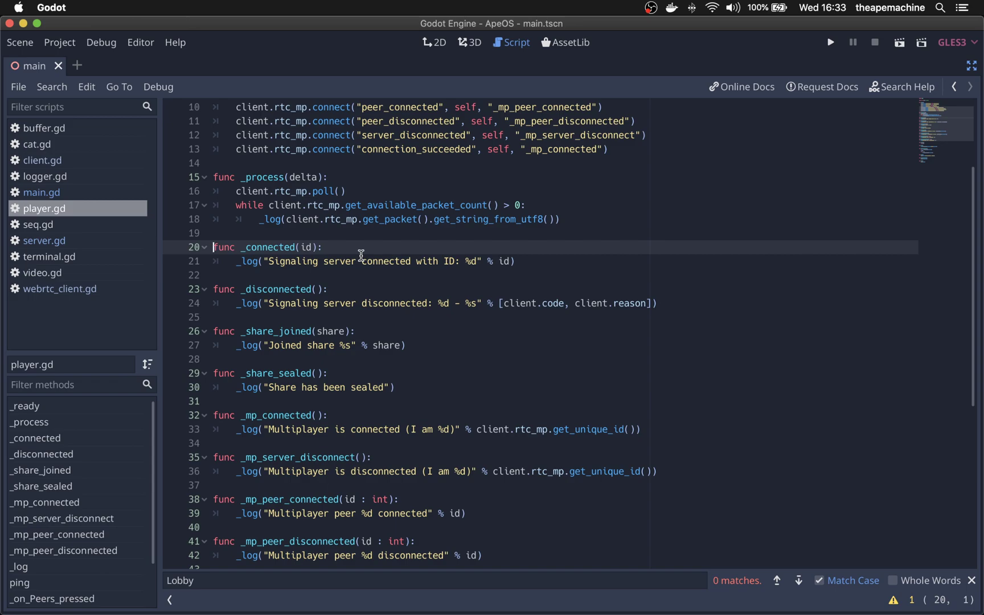
{"action": "key", "text": "shift+Down"}
{"action": "key", "text": "shift+Down"}
{"action": "key", "text": "shift+Down"}
{"action": "key", "text": "shift+Down"}
{"action": "key", "text": "shift+Down"}
{"action": "key", "text": "shift+Down"}
{"action": "key", "text": "shift+Down"}
{"action": "key", "text": "shift+Down"}
{"action": "key", "text": "shift+Down"}
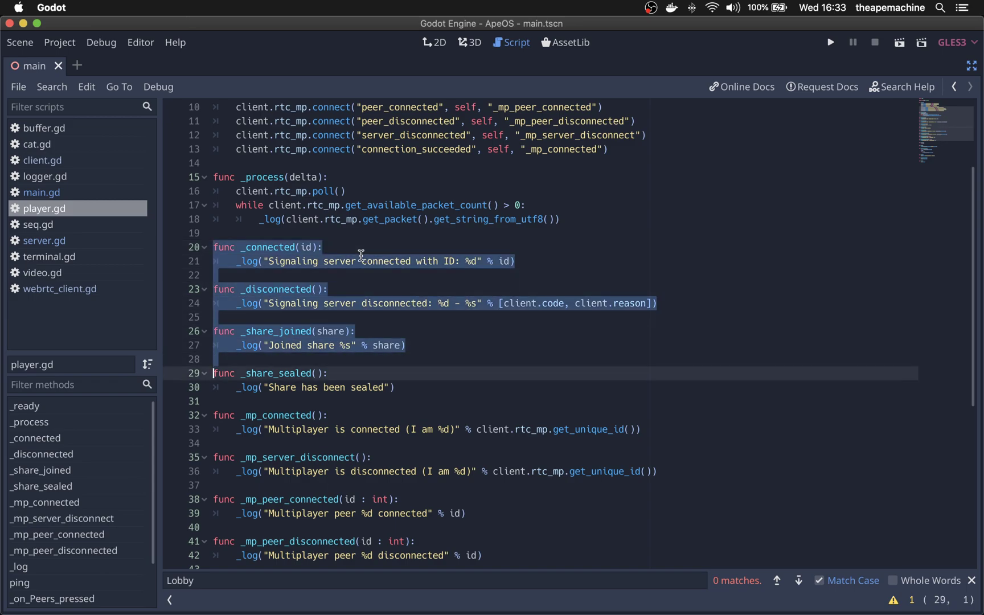
{"action": "key", "text": "shift+Down"}
{"action": "key", "text": "shift+Down"}
{"action": "key", "text": "shift+Down"}
{"action": "key", "text": "shift+Down"}
{"action": "key", "text": "shift+Down"}
{"action": "key", "text": "shift+Down"}
{"action": "key", "text": "shift+Down"}
{"action": "key", "text": "shift+Down"}
{"action": "key", "text": "shift+Down"}
{"action": "key", "text": "shift+Down"}
{"action": "key", "text": "shift+Down"}
{"action": "key", "text": "shift+Down"}
{"action": "key", "text": "shift+Down"}
{"action": "key", "text": "shift+Down"}
{"action": "key", "text": "shift+Down"}
{"action": "key", "text": "shift+Down"}
{"action": "key", "text": "shift+Down"}
{"action": "key", "text": "shift+Down"}
{"action": "key", "text": "shift+Down"}
{"action": "key", "text": "shift+Down"}
{"action": "key", "text": "shift+Down"}
Extend the selection to stop, then select the whole _on_Peers_pressed function
{"action": "key", "text": "shift+Down"}
{"action": "key", "text": "shift+Down"}
{"action": "key", "text": "shift+Down"}
{"action": "key", "text": "Up"}
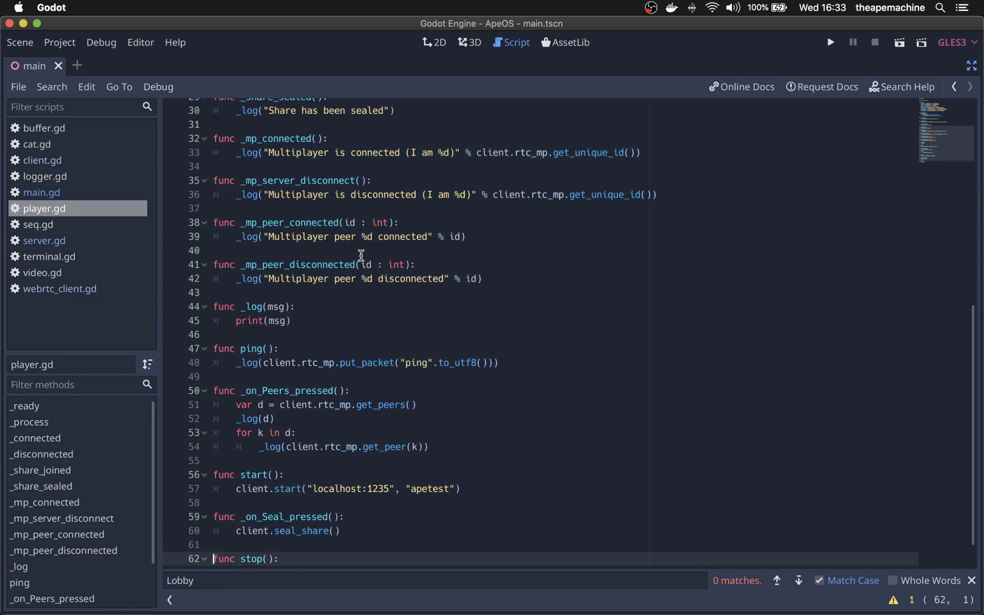
{"action": "key", "text": "Up"}
{"action": "key", "text": "Up"}
{"action": "key", "text": "Up"}
{"action": "key", "text": "Up"}
{"action": "key", "text": "Up"}
{"action": "key", "text": "Up"}
{"action": "key", "text": "Down"}
{"action": "key", "text": "shift+Up"}
{"action": "key", "text": "shift+Down"}
{"action": "key", "text": "shift+Down"}
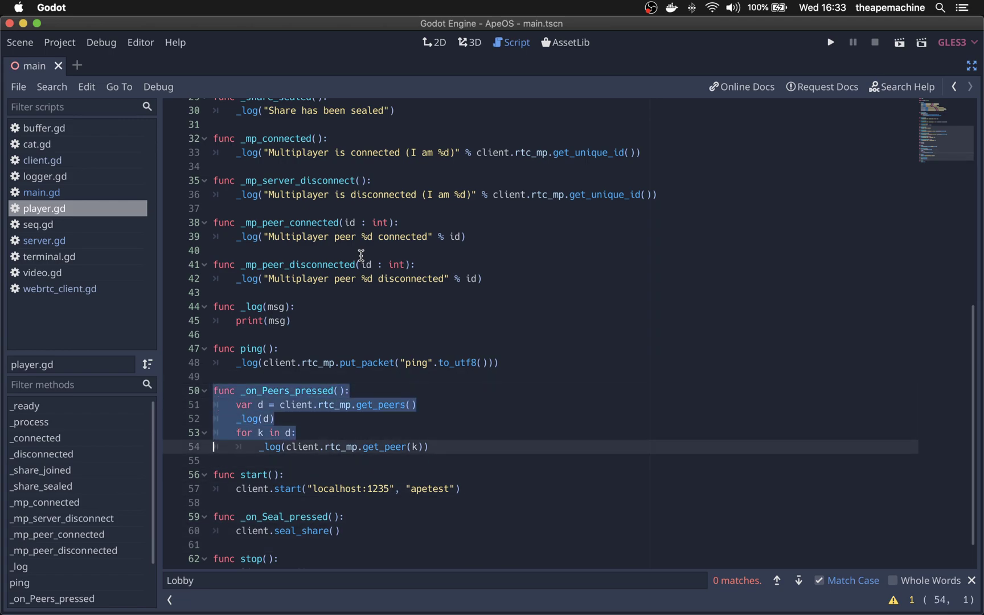
{"action": "key", "text": "shift+Down"}
{"action": "key", "text": "shift+Down"}
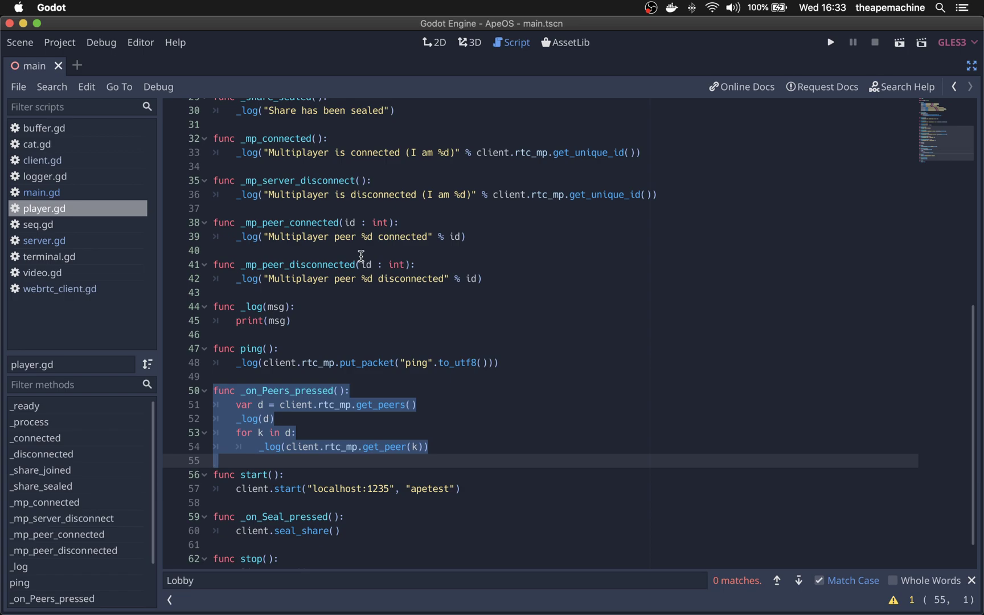
{"action": "scroll", "coordinate": [362, 258], "scroll_direction": "down", "scroll_amount": 2}
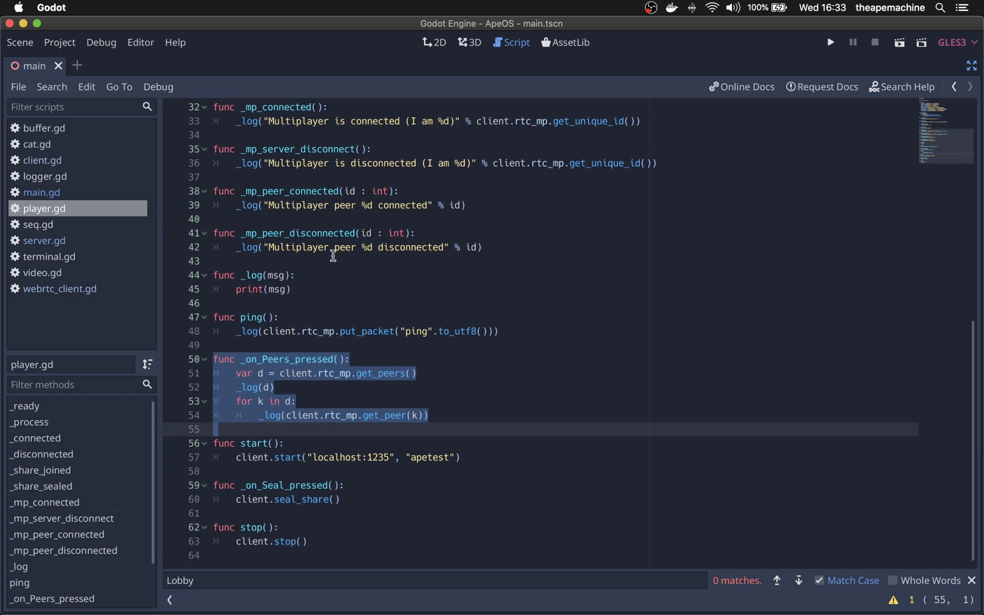
Restore the panels, select the client node, and open its script full-window
{"action": "left_click", "coordinate": [973, 66]}
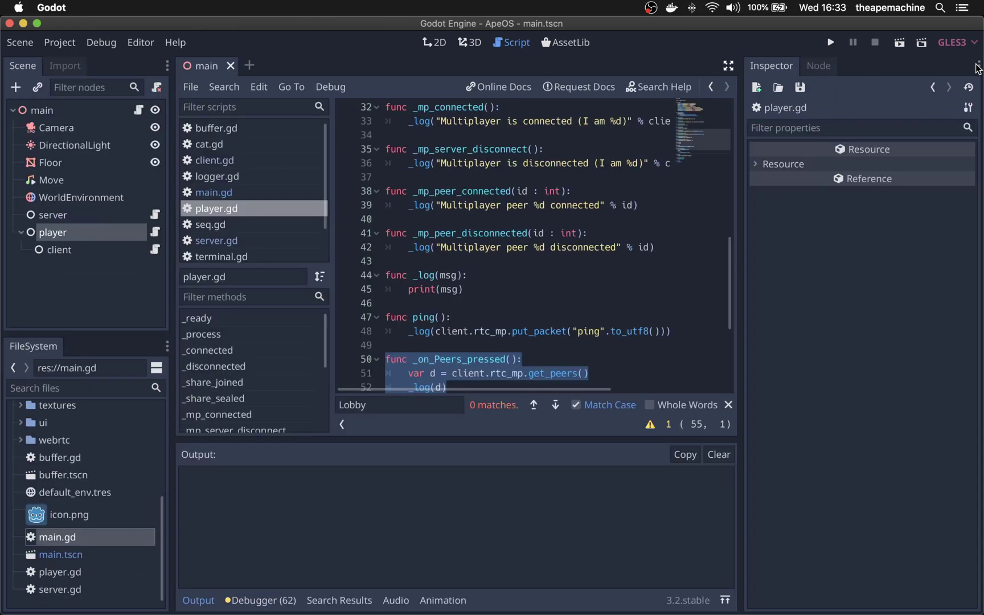
{"action": "scroll", "coordinate": [589, 264], "scroll_direction": "down", "scroll_amount": 4}
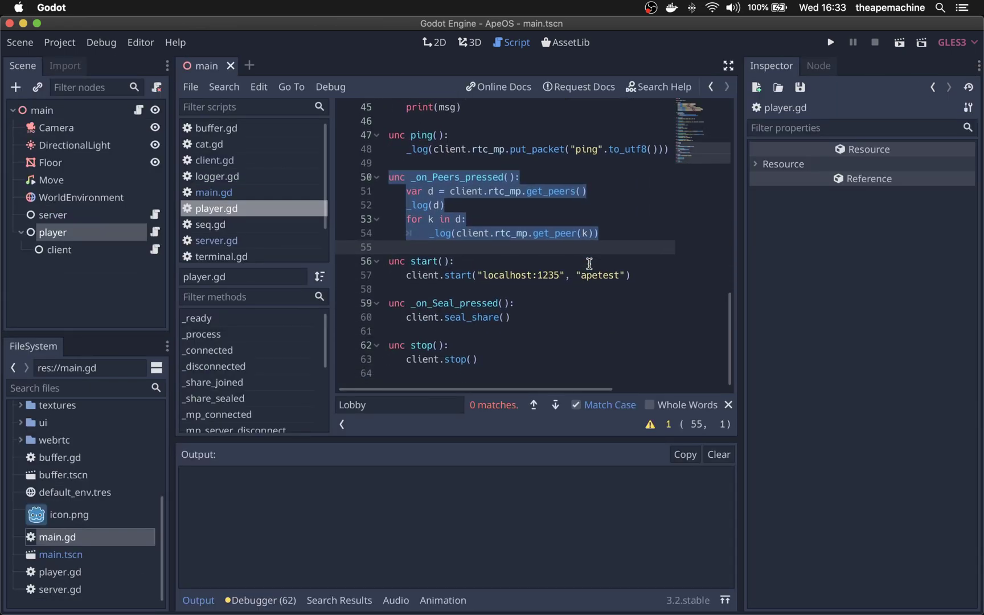
{"action": "scroll", "coordinate": [589, 263], "scroll_direction": "left", "scroll_amount": 1}
{"action": "scroll", "coordinate": [589, 263], "scroll_direction": "right", "scroll_amount": 1}
{"action": "scroll", "coordinate": [589, 263], "scroll_direction": "left", "scroll_amount": 1}
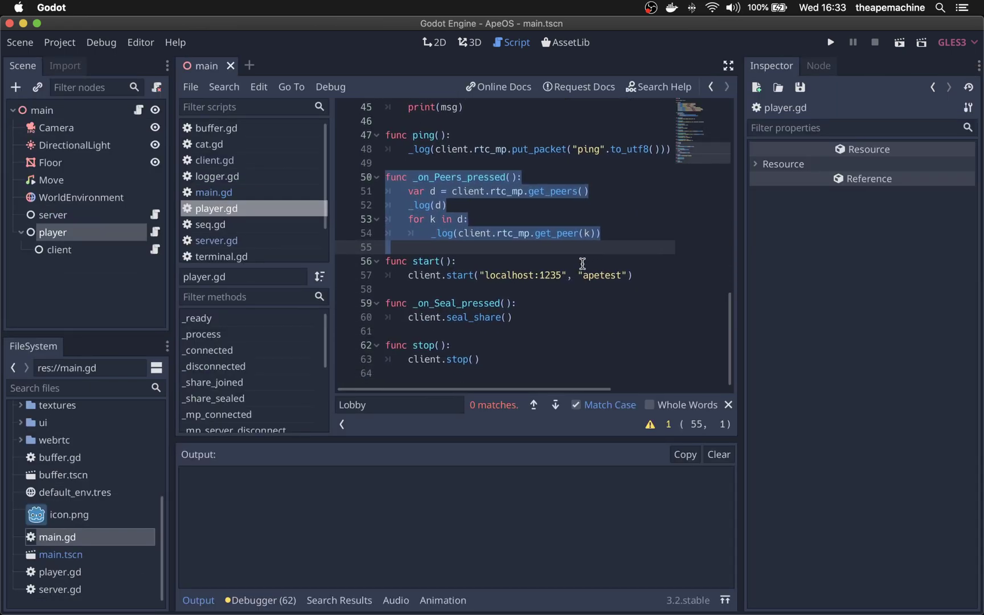
{"action": "left_click", "coordinate": [116, 250]}
{"action": "left_click", "coordinate": [156, 250]}
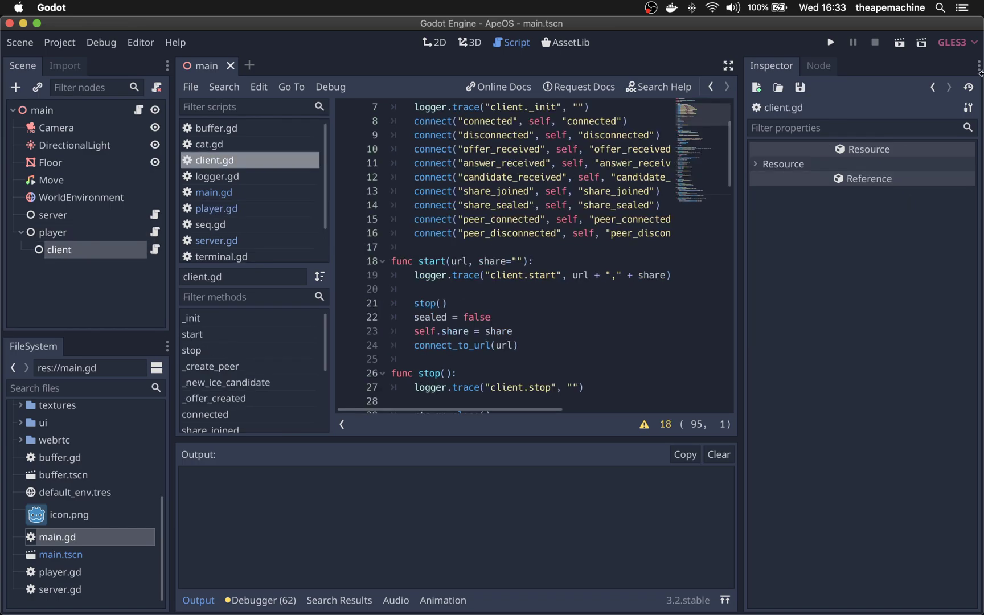
{"action": "scroll", "coordinate": [627, 155], "scroll_direction": "up", "scroll_amount": 6}
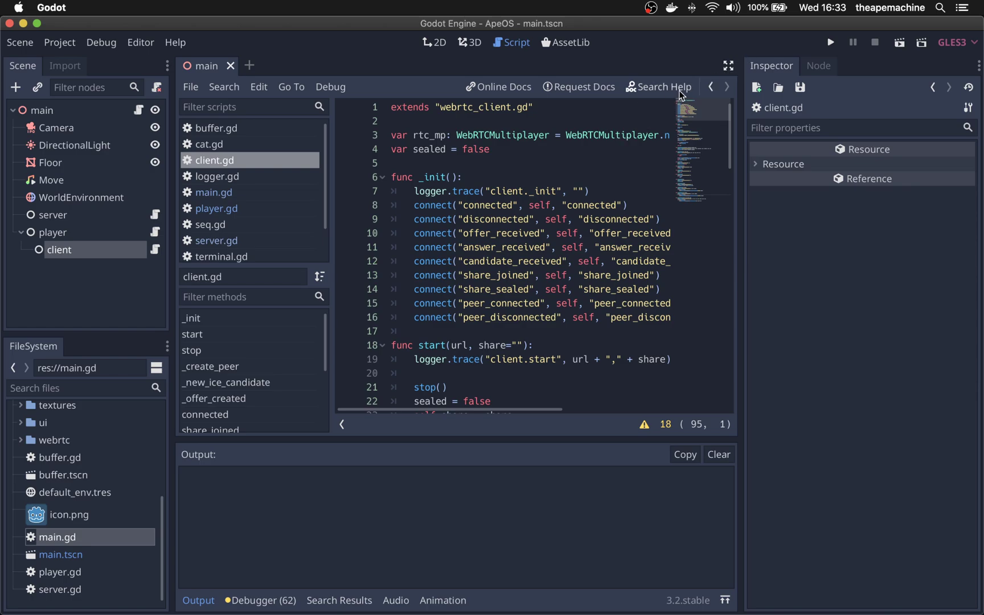
{"action": "left_click", "coordinate": [730, 66]}
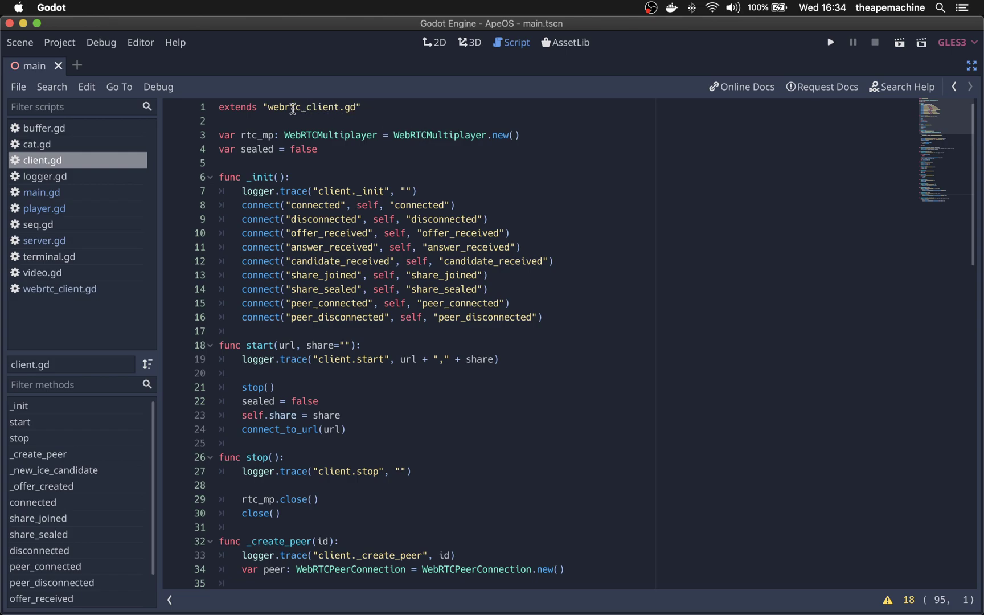
Switch back and forth between webrtc_client.gd and client.gd
{"action": "left_click", "coordinate": [83, 288]}
{"action": "scroll", "coordinate": [353, 289], "scroll_direction": "up", "scroll_amount": 6}
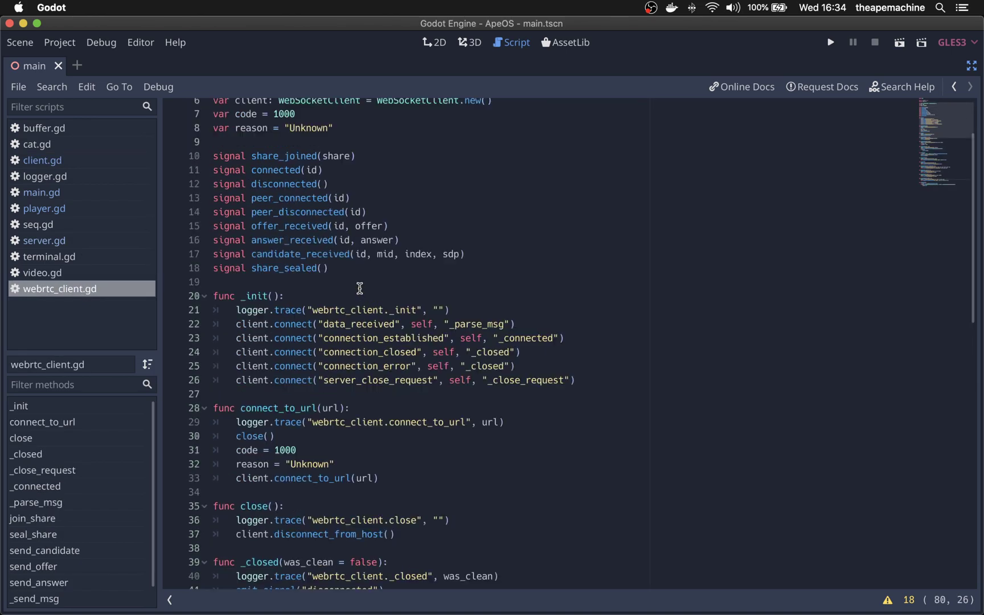
{"action": "scroll", "coordinate": [354, 289], "scroll_direction": "up", "scroll_amount": 4}
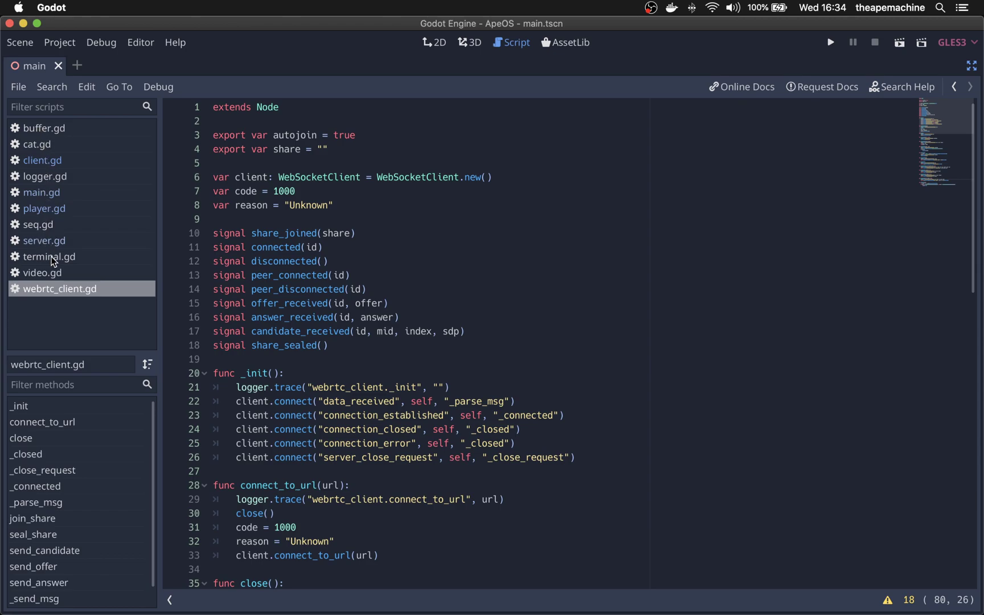
{"action": "left_click", "coordinate": [42, 161]}
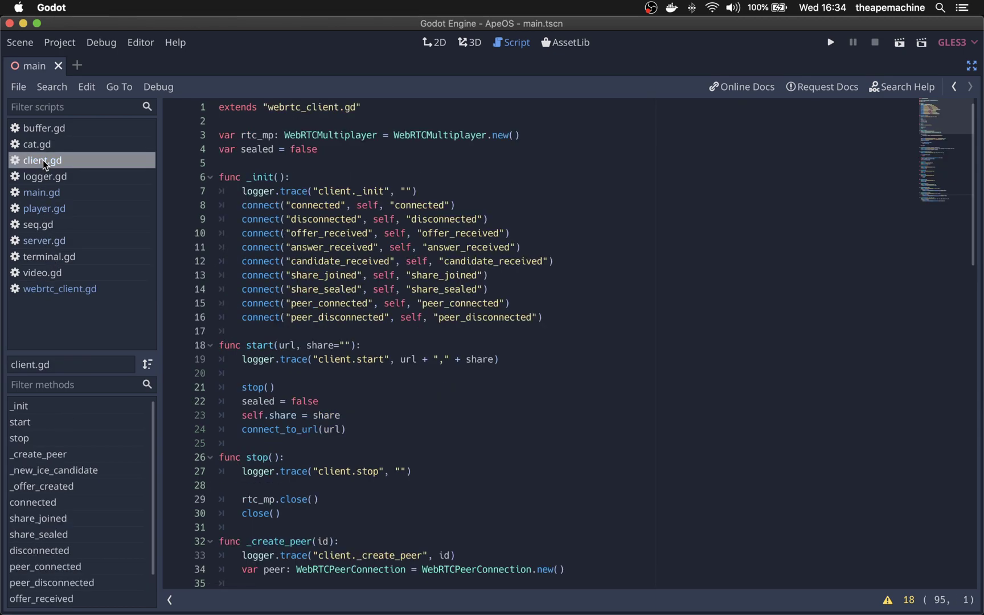
{"action": "left_click", "coordinate": [43, 292]}
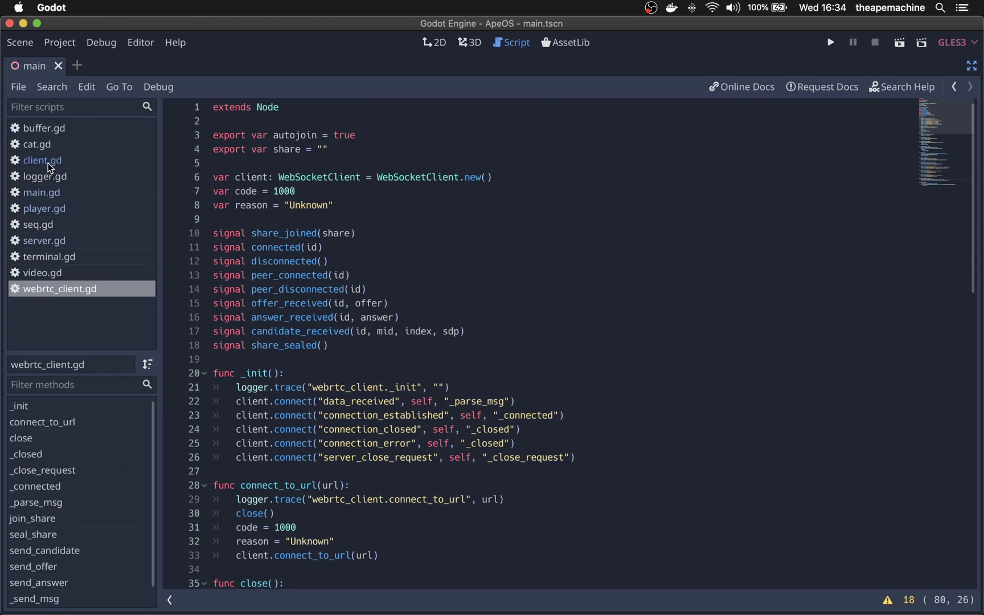
{"action": "left_click", "coordinate": [48, 163]}
Point out answer_received and connect_to_url in client.gd, then open webrtc_client.gd
{"action": "left_click", "coordinate": [274, 248]}
{"action": "scroll", "coordinate": [313, 331], "scroll_direction": "down", "scroll_amount": 1}
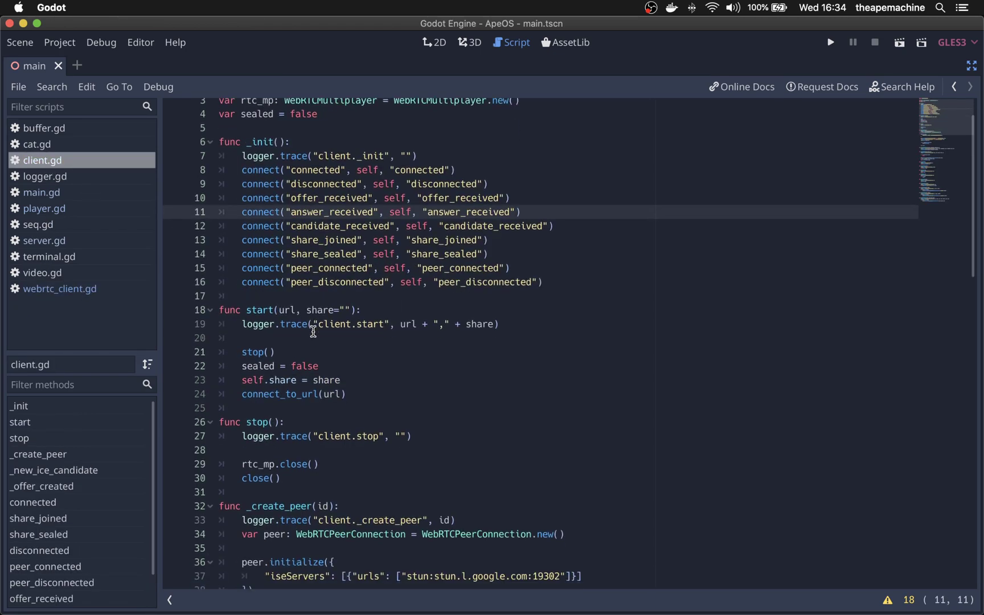
{"action": "double_click", "coordinate": [284, 395]}
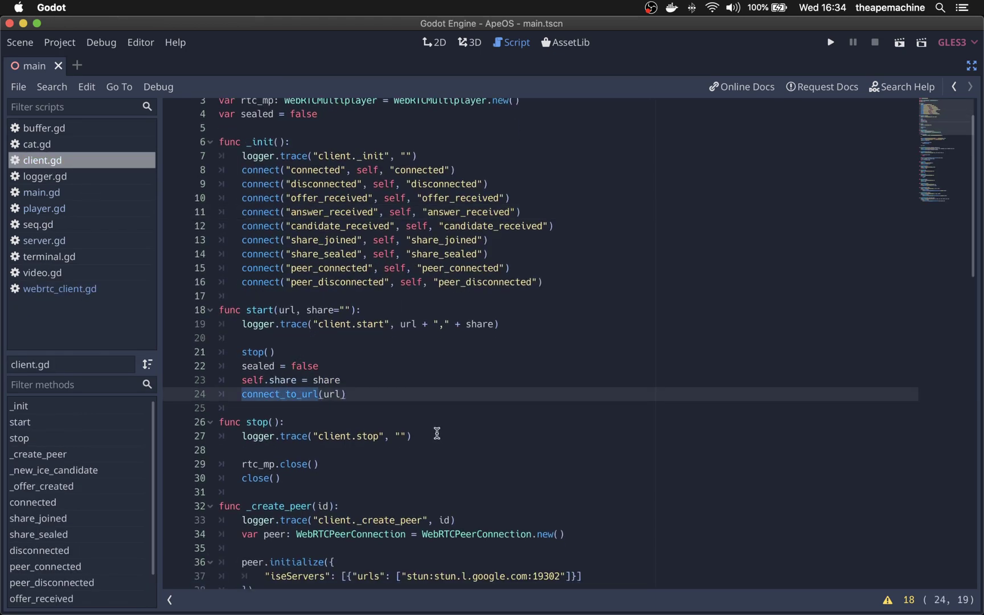
{"action": "scroll", "coordinate": [432, 430], "scroll_direction": "down", "scroll_amount": 3}
{"action": "scroll", "coordinate": [432, 430], "scroll_direction": "down", "scroll_amount": 4}
{"action": "scroll", "coordinate": [433, 430], "scroll_direction": "down", "scroll_amount": 4}
{"action": "scroll", "coordinate": [432, 429], "scroll_direction": "down", "scroll_amount": 4}
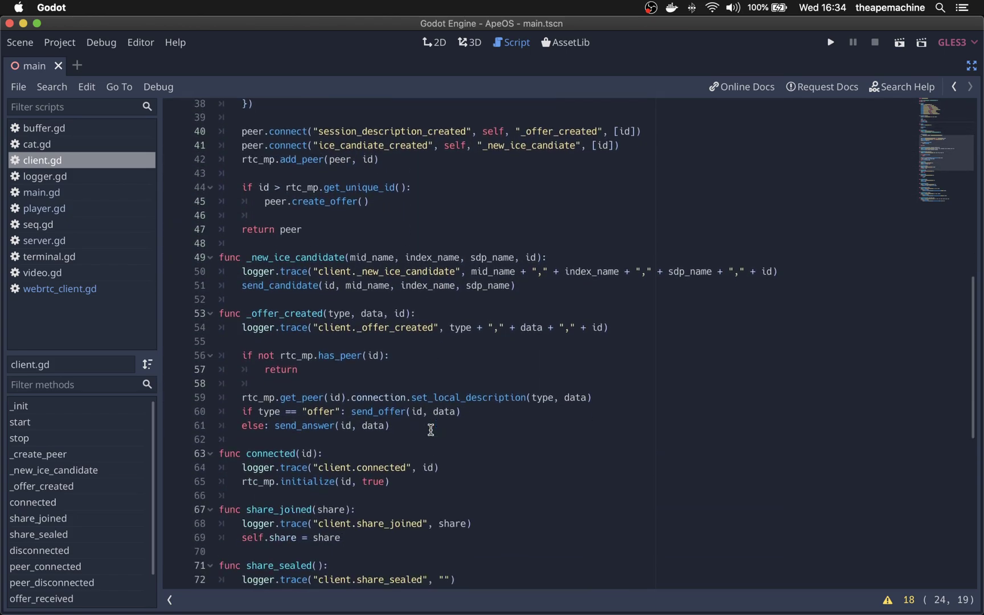
{"action": "scroll", "coordinate": [431, 430], "scroll_direction": "down", "scroll_amount": 3}
{"action": "scroll", "coordinate": [430, 430], "scroll_direction": "down", "scroll_amount": 4}
{"action": "scroll", "coordinate": [432, 430], "scroll_direction": "down", "scroll_amount": 4}
{"action": "scroll", "coordinate": [430, 430], "scroll_direction": "down", "scroll_amount": 3}
{"action": "scroll", "coordinate": [431, 430], "scroll_direction": "down", "scroll_amount": 1}
{"action": "left_click", "coordinate": [63, 291]}
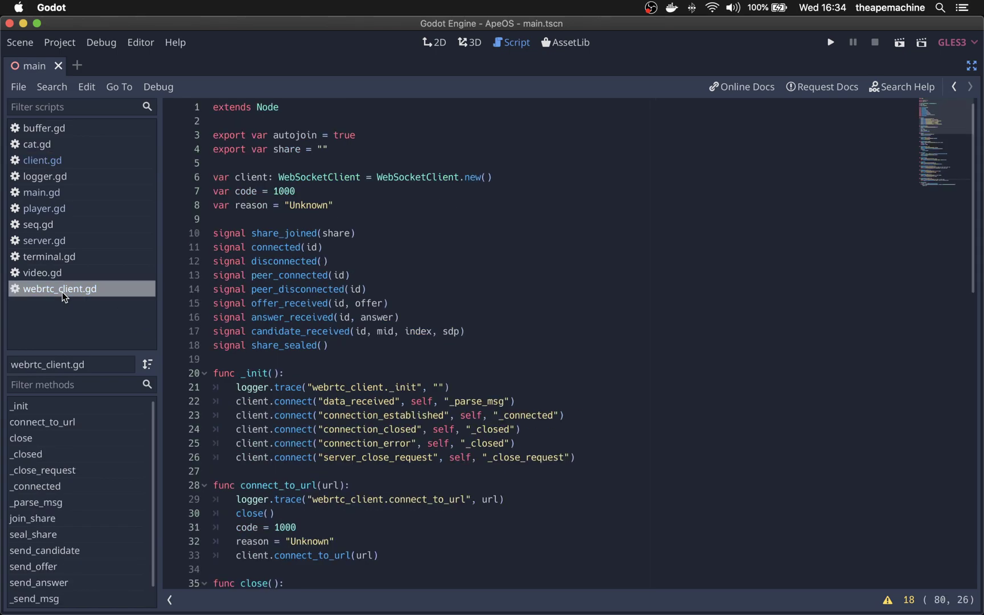
{"action": "scroll", "coordinate": [335, 358], "scroll_direction": "down", "scroll_amount": 4}
{"action": "left_click", "coordinate": [291, 344]}
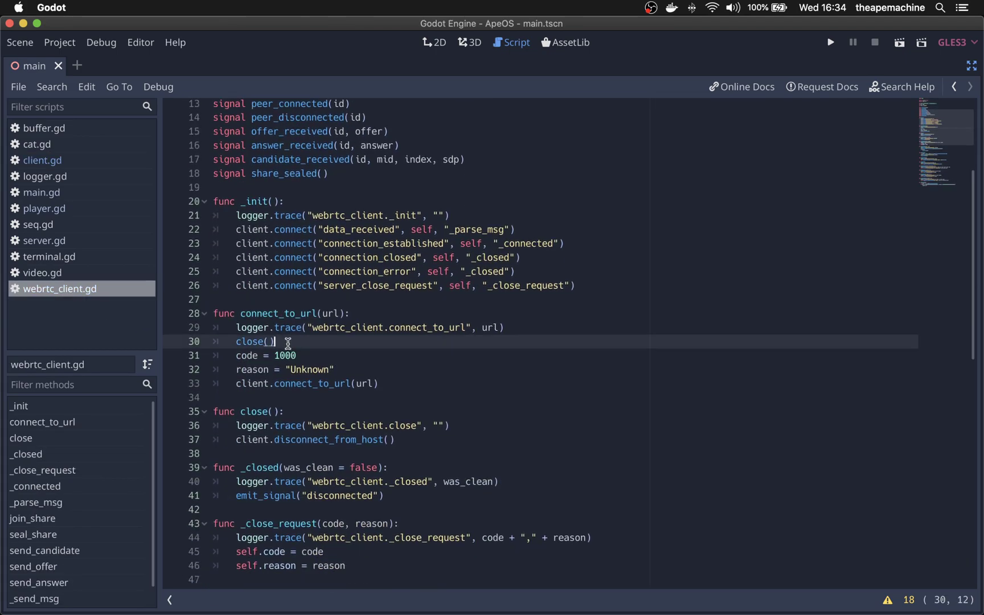
{"action": "key", "text": "Home"}
{"action": "key", "text": "Up"}
{"action": "key", "text": "Up"}
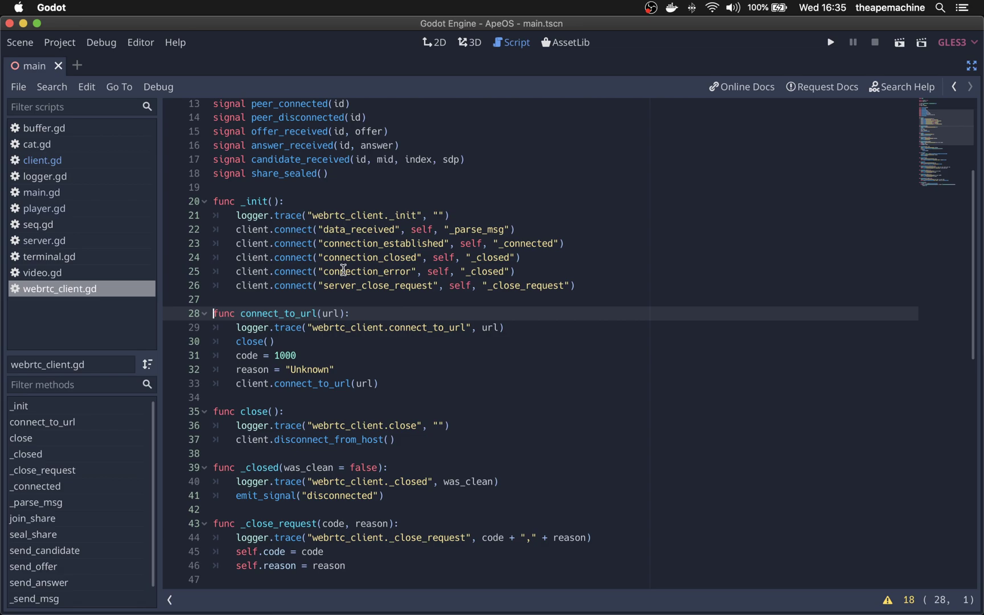
{"action": "key", "text": "Up"}
{"action": "key", "text": "Up"}
{"action": "key", "text": "Up"}
{"action": "key", "text": "Up"}
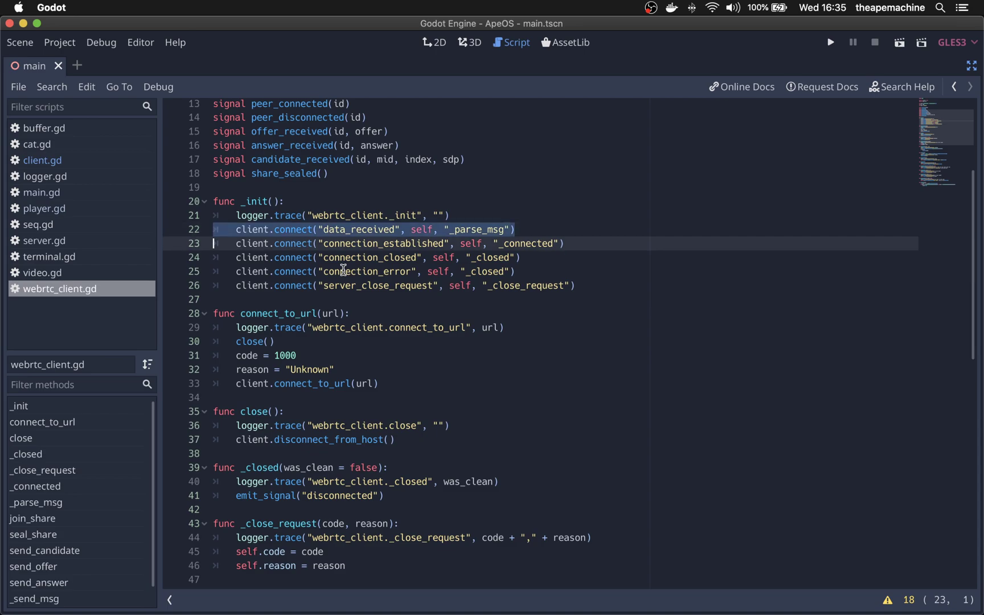
{"action": "key", "text": "shift+Down"}
{"action": "key", "text": "shift+Down"}
{"action": "key", "text": "shift+Down"}
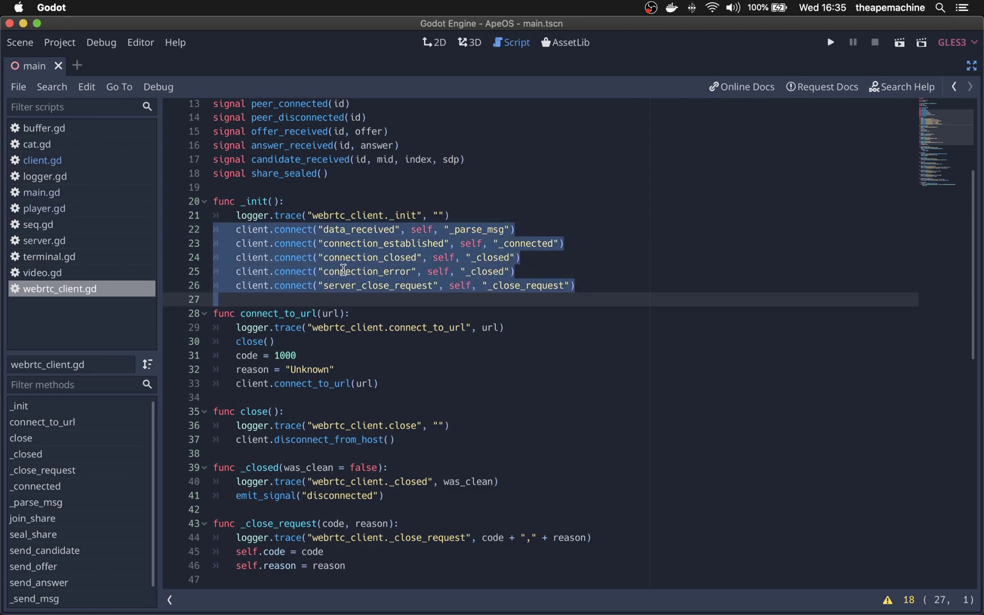
{"action": "key", "text": "Down"}
{"action": "key", "text": "Down"}
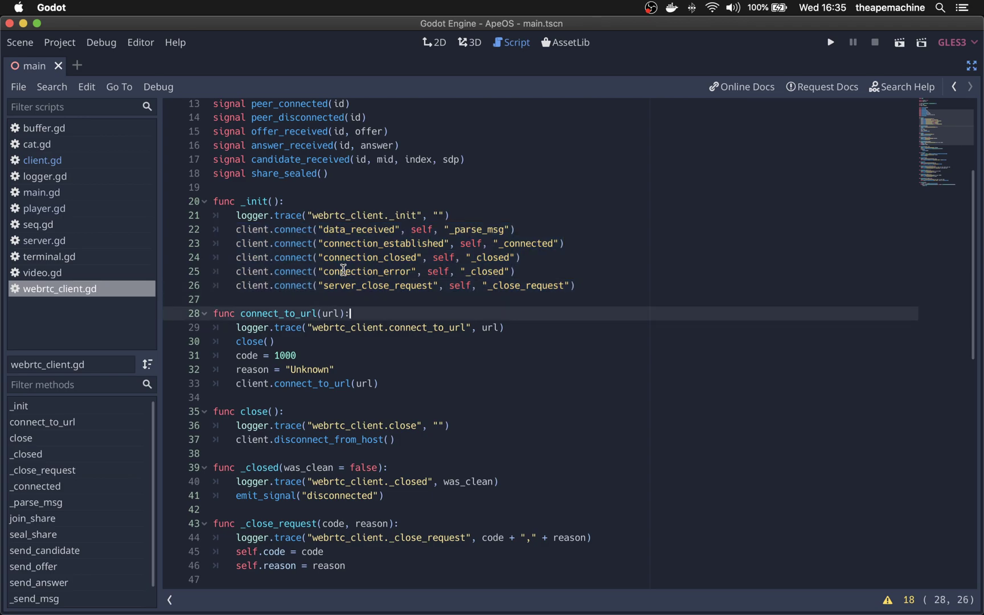
{"action": "key", "text": "Down"}
{"action": "key", "text": "Down"}
{"action": "key", "text": "Down"}
{"action": "key", "text": "Down"}
{"action": "key", "text": "Down"}
{"action": "key", "text": "Down"}
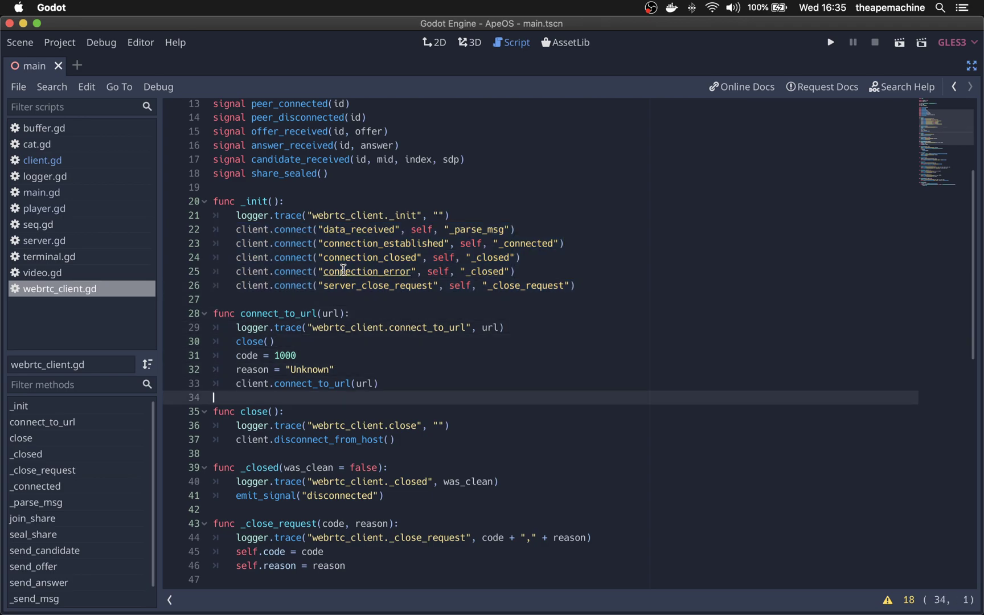
{"action": "key", "text": "Down"}
{"action": "key", "text": "shift+Down"}
{"action": "key", "text": "shift+Down"}
{"action": "key", "text": "Down"}
{"action": "key", "text": "Down"}
{"action": "key", "text": "Down"}
{"action": "key", "text": "Down"}
{"action": "key", "text": "Down"}
{"action": "key", "text": "Down"}
{"action": "key", "text": "Down"}
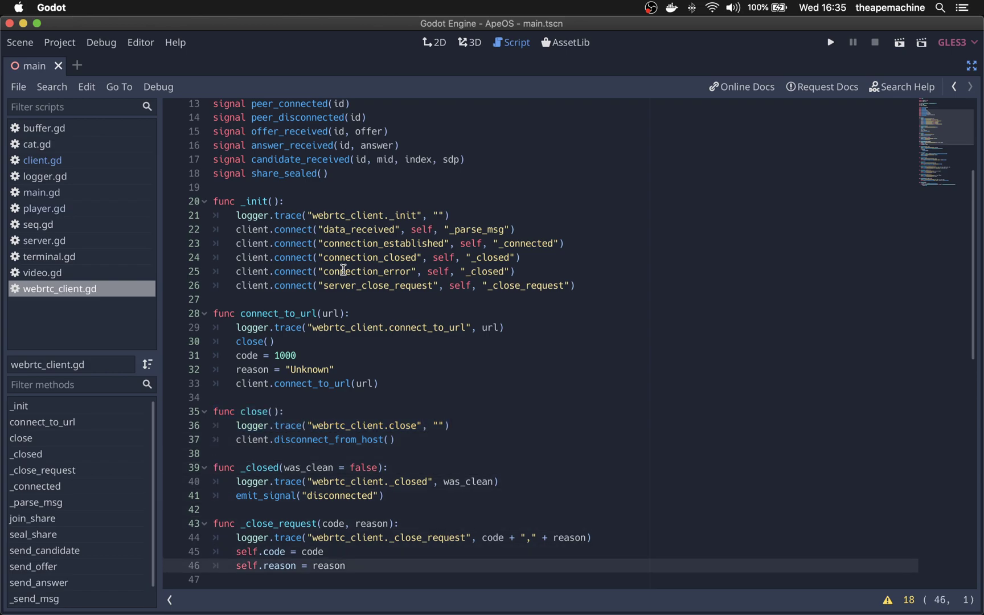
{"action": "key", "text": "Down"}
{"action": "key", "text": "Down"}
{"action": "key", "text": "Down"}
{"action": "key", "text": "Down"}
{"action": "key", "text": "Down"}
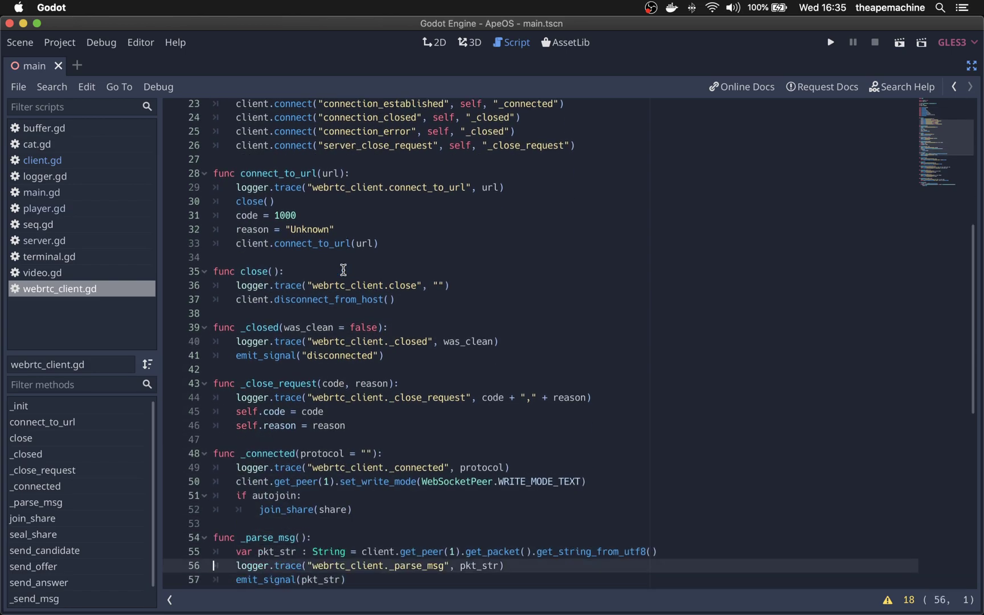
{"action": "key", "text": "Up"}
{"action": "key", "text": "Up"}
{"action": "key", "text": "Up"}
{"action": "key", "text": "Up"}
{"action": "key", "text": "Up"}
{"action": "key", "text": "Up"}
{"action": "key", "text": "Up"}
{"action": "key", "text": "Up"}
{"action": "key", "text": "Up"}
{"action": "key", "text": "Up"}
{"action": "key", "text": "Up"}
{"action": "key", "text": "Up"}
{"action": "key", "text": "Down"}
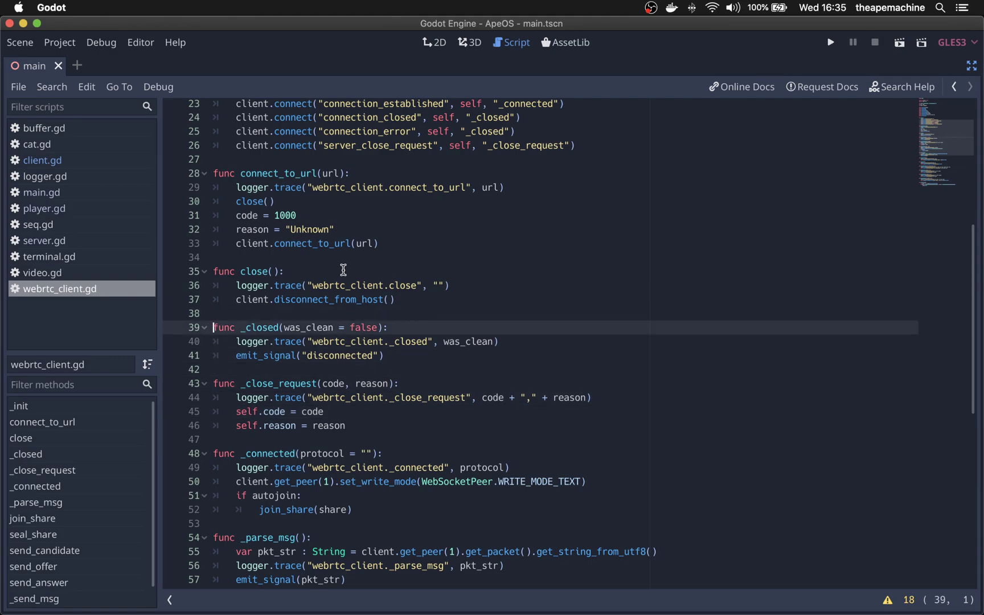
{"action": "key", "text": "shift+Down"}
{"action": "key", "text": "shift+Down"}
{"action": "key", "text": "shift+Down"}
{"action": "key", "text": "shift+Down"}
{"action": "key", "text": "shift+Down"}
{"action": "key", "text": "shift+Down"}
{"action": "key", "text": "shift+Down"}
{"action": "key", "text": "shift+Down"}
{"action": "key", "text": "shift+Down"}
{"action": "key", "text": "shift+Down"}
{"action": "key", "text": "shift+Down"}
{"action": "key", "text": "shift+Down"}
{"action": "key", "text": "shift+Down"}
{"action": "key", "text": "shift+Down"}
{"action": "key", "text": "shift+Down"}
{"action": "key", "text": "shift+Down"}
{"action": "key", "text": "shift+Up"}
{"action": "key", "text": "shift+Up"}
{"action": "key", "text": "shift+Up"}
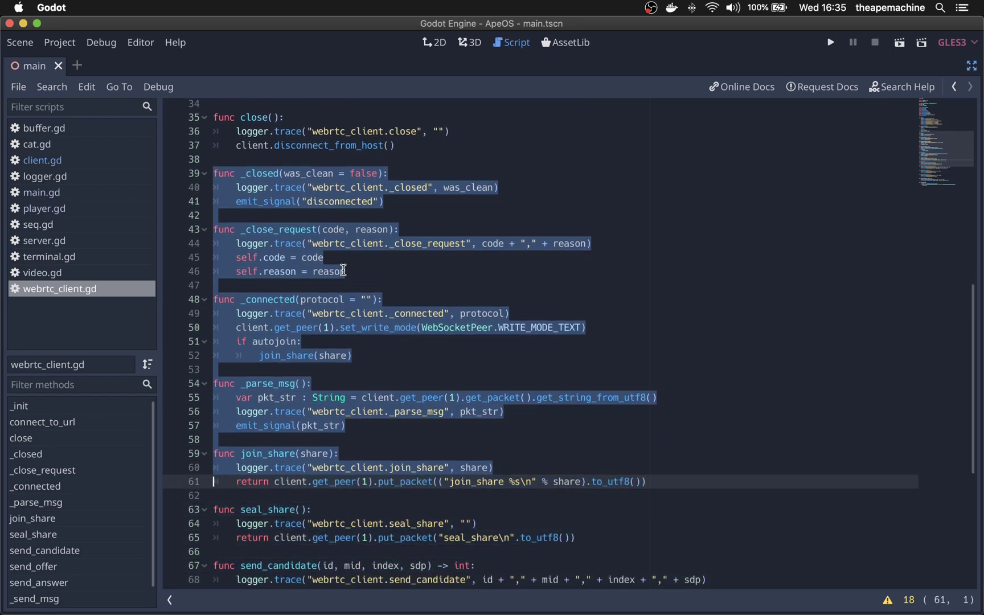
{"action": "key", "text": "shift+Up"}
{"action": "key", "text": "shift+Up"}
{"action": "key", "text": "shift+Up"}
{"action": "key", "text": "shift+Up"}
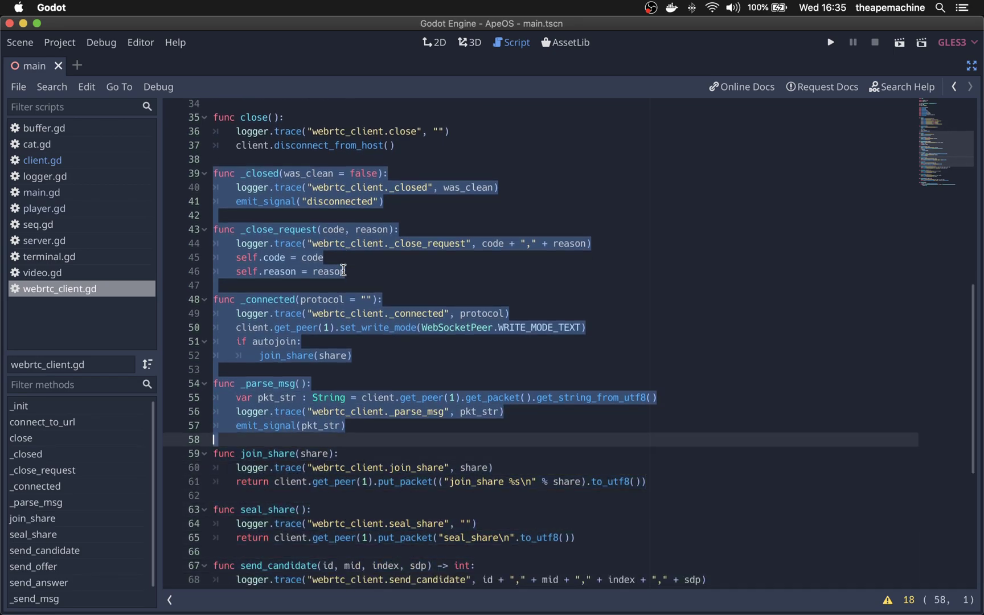
{"action": "scroll", "coordinate": [384, 261], "scroll_direction": "down", "scroll_amount": 1}
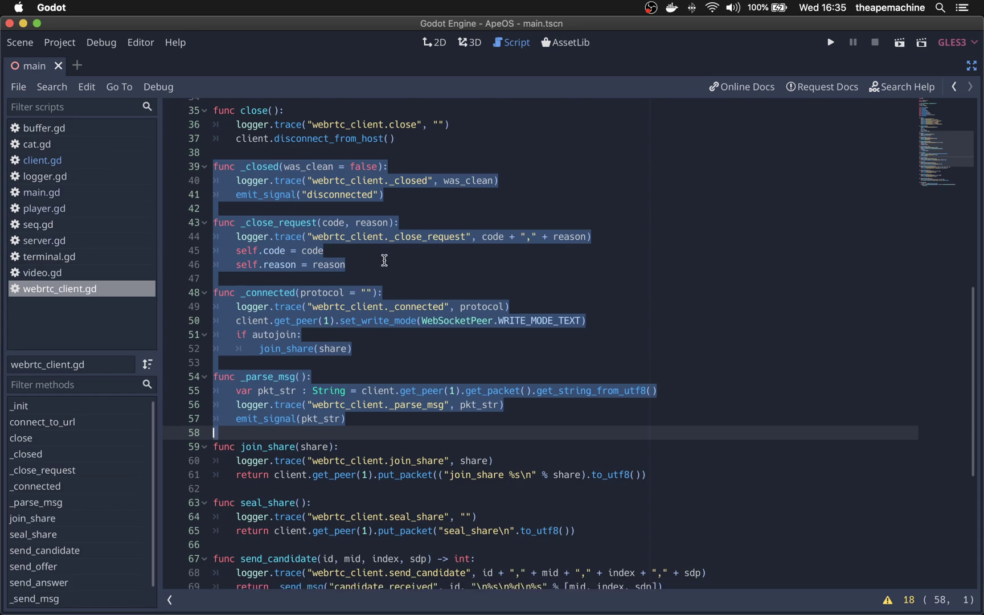
{"action": "scroll", "coordinate": [385, 260], "scroll_direction": "down", "scroll_amount": 5}
{"action": "scroll", "coordinate": [384, 261], "scroll_direction": "down", "scroll_amount": 3}
{"action": "scroll", "coordinate": [384, 261], "scroll_direction": "down", "scroll_amount": 3}
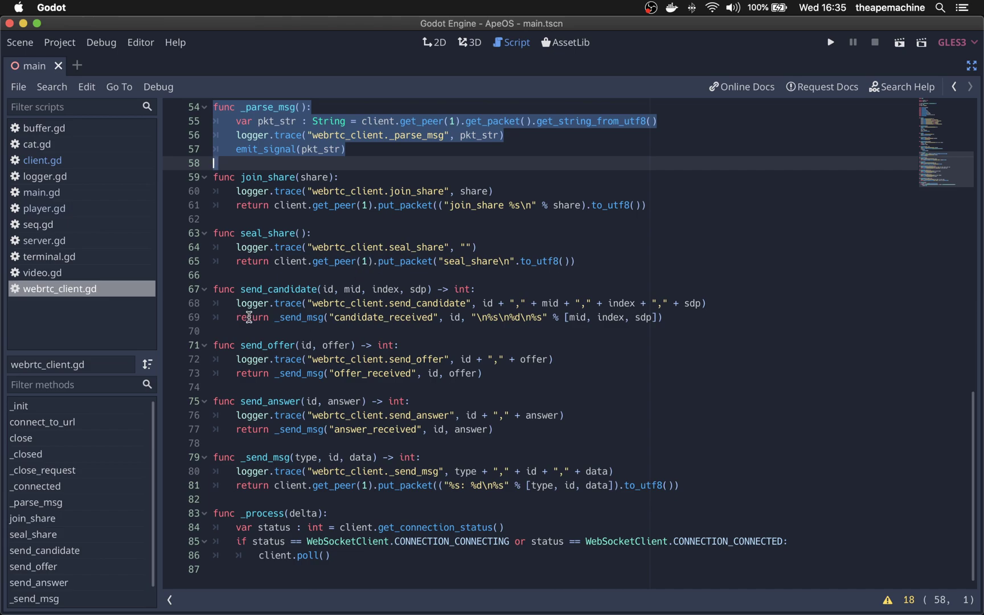
{"action": "scroll", "coordinate": [249, 317], "scroll_direction": "up", "scroll_amount": 3}
{"action": "scroll", "coordinate": [249, 317], "scroll_direction": "up", "scroll_amount": 8}
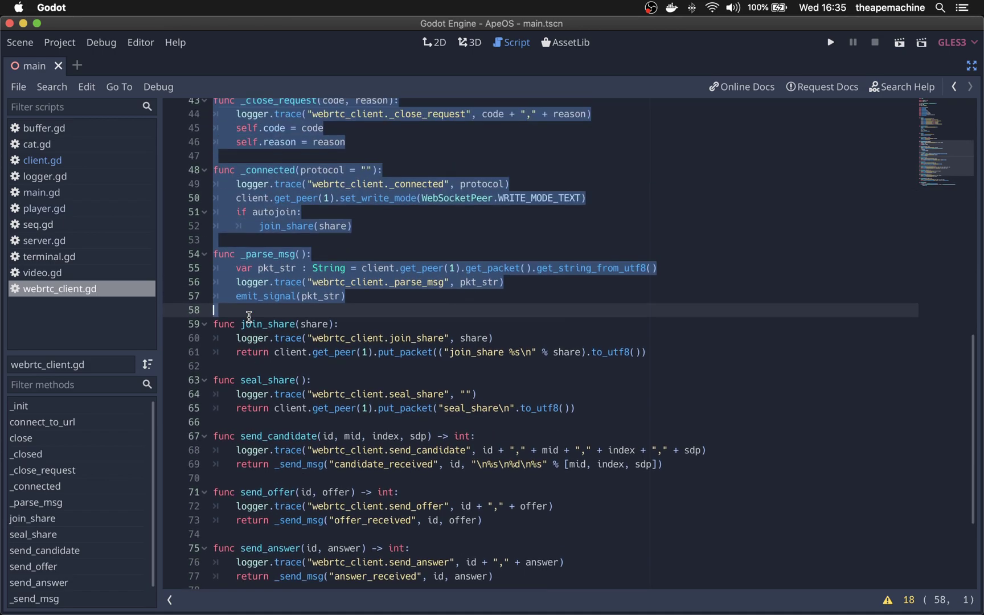
{"action": "scroll", "coordinate": [250, 317], "scroll_direction": "down", "scroll_amount": 11}
{"action": "scroll", "coordinate": [249, 317], "scroll_direction": "up", "scroll_amount": 5}
{"action": "scroll", "coordinate": [249, 317], "scroll_direction": "up", "scroll_amount": 8}
{"action": "scroll", "coordinate": [249, 316], "scroll_direction": "up", "scroll_amount": 3}
{"action": "scroll", "coordinate": [250, 317], "scroll_direction": "up", "scroll_amount": 3}
{"action": "scroll", "coordinate": [248, 317], "scroll_direction": "up", "scroll_amount": 4}
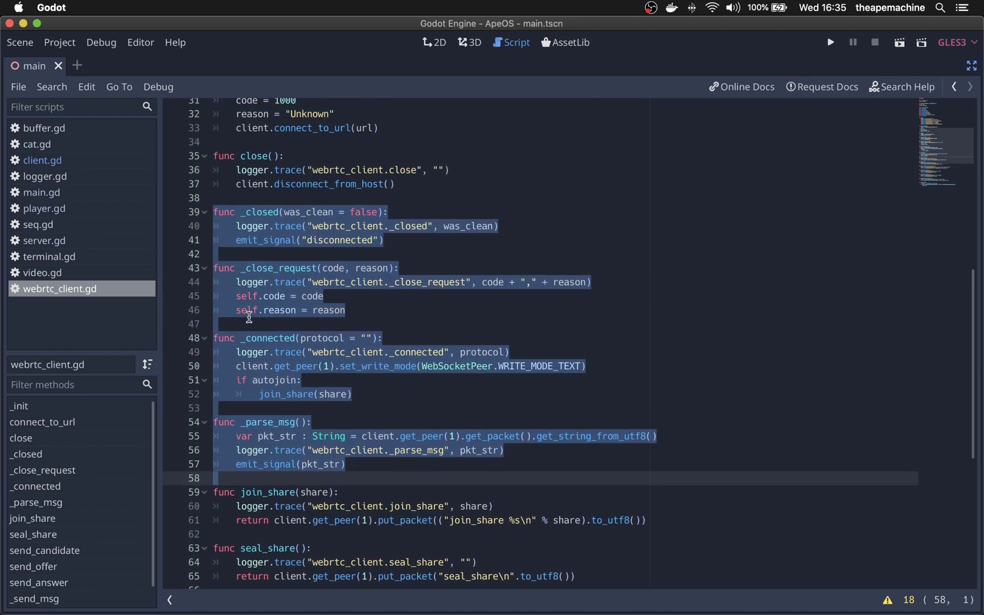
{"action": "scroll", "coordinate": [249, 318], "scroll_direction": "down", "scroll_amount": 4}
{"action": "scroll", "coordinate": [250, 318], "scroll_direction": "up", "scroll_amount": 6}
{"action": "scroll", "coordinate": [249, 317], "scroll_direction": "up", "scroll_amount": 5}
{"action": "scroll", "coordinate": [256, 316], "scroll_direction": "up", "scroll_amount": 4}
{"action": "scroll", "coordinate": [256, 316], "scroll_direction": "up", "scroll_amount": 3}
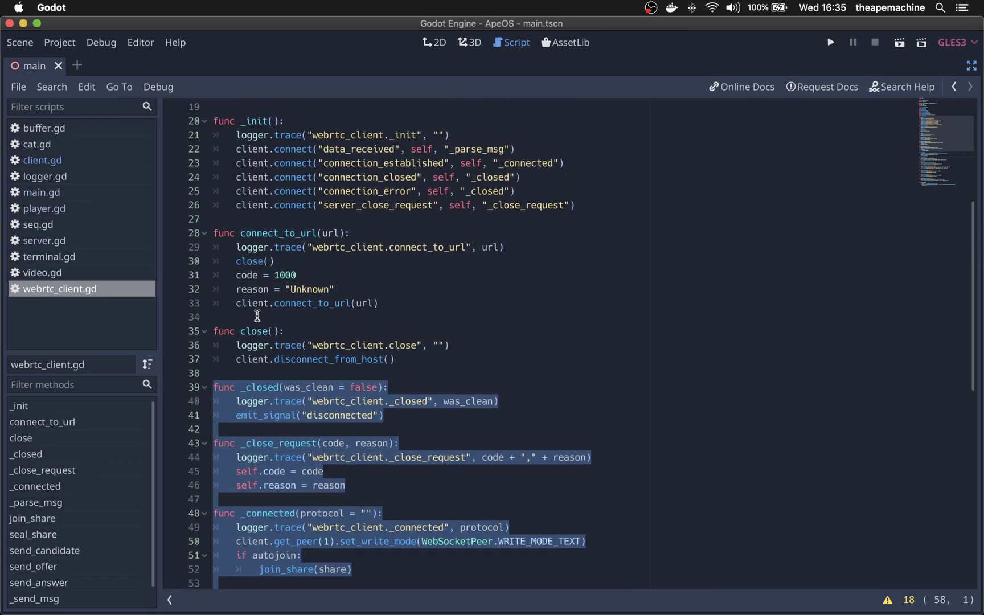
{"action": "scroll", "coordinate": [256, 316], "scroll_direction": "up", "scroll_amount": 3}
{"action": "scroll", "coordinate": [256, 316], "scroll_direction": "down", "scroll_amount": 10}
{"action": "scroll", "coordinate": [256, 316], "scroll_direction": "down", "scroll_amount": 6}
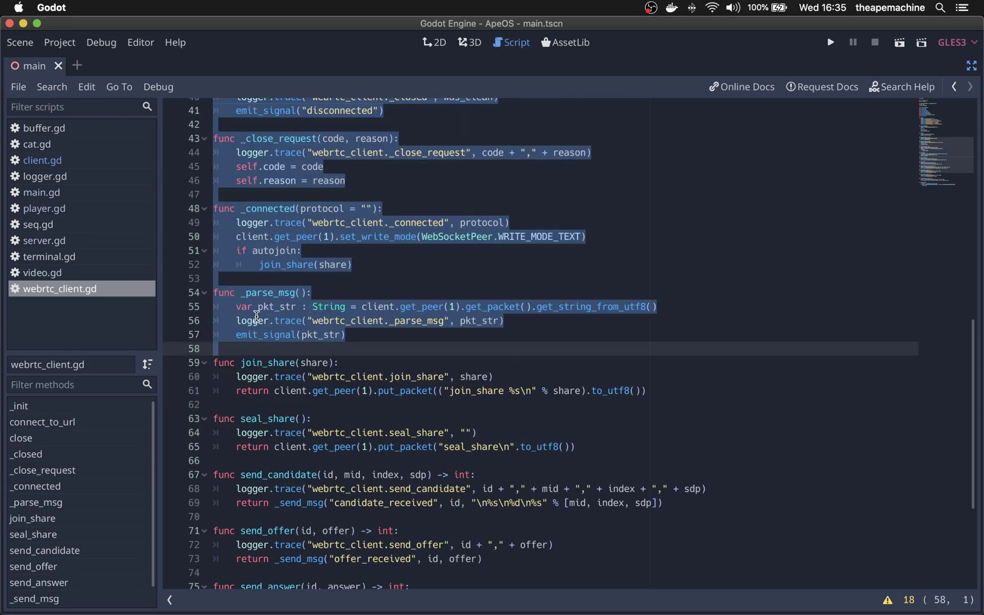
{"action": "scroll", "coordinate": [256, 316], "scroll_direction": "down", "scroll_amount": 4}
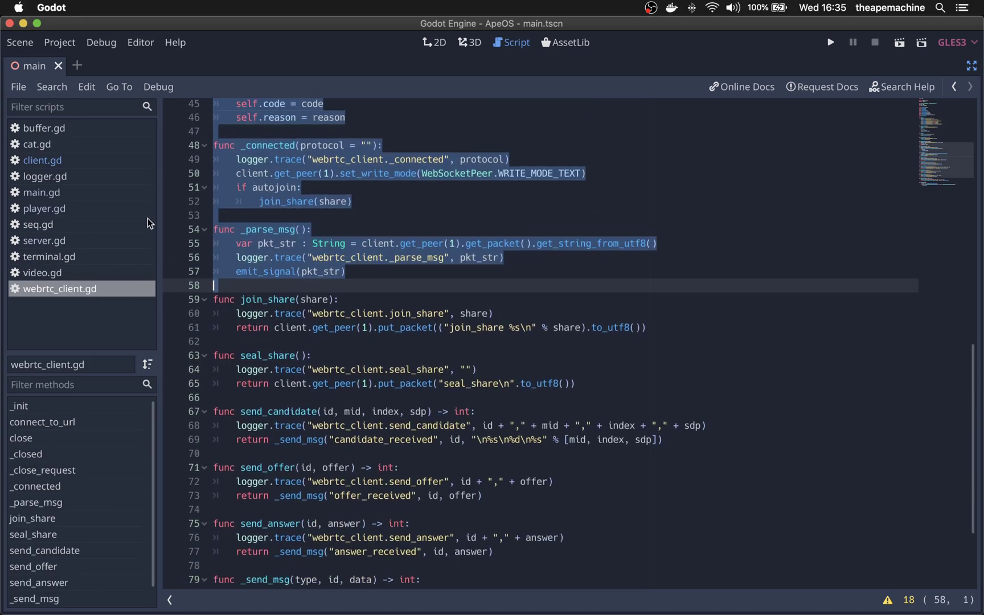
{"action": "scroll", "coordinate": [326, 244], "scroll_direction": "up", "scroll_amount": 10}
{"action": "left_click", "coordinate": [327, 243]}
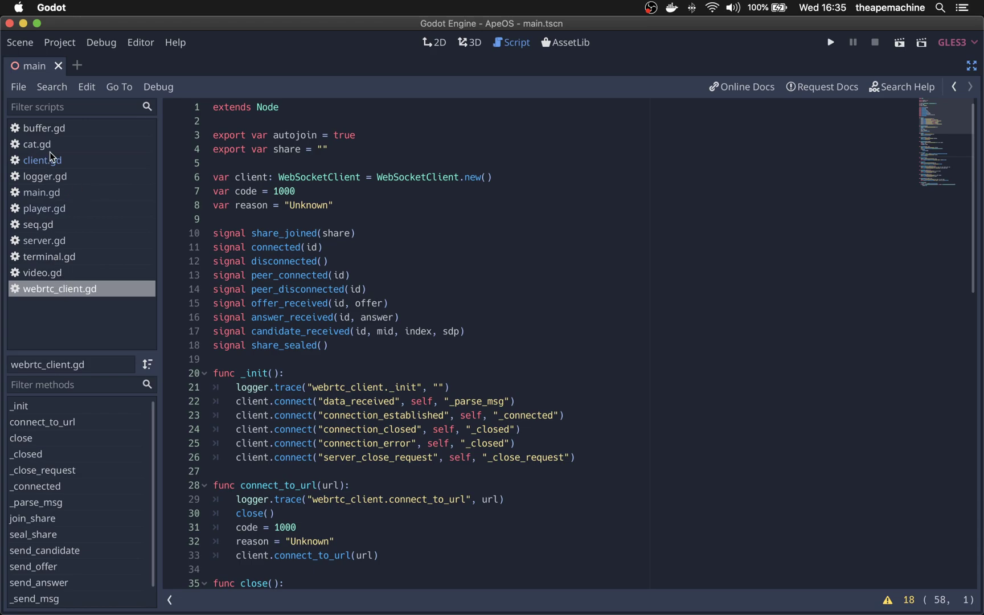
{"action": "scroll", "coordinate": [294, 261], "scroll_direction": "down", "scroll_amount": 5}
{"action": "scroll", "coordinate": [294, 261], "scroll_direction": "down", "scroll_amount": 5}
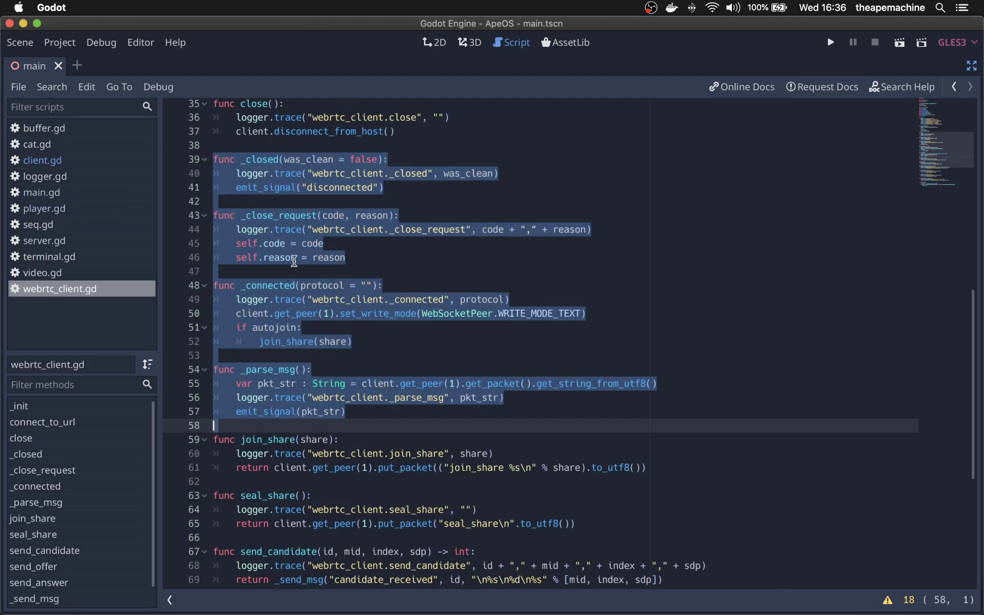
{"action": "left_click", "coordinate": [297, 258]}
{"action": "scroll", "coordinate": [332, 260], "scroll_direction": "down", "scroll_amount": 3}
{"action": "scroll", "coordinate": [332, 260], "scroll_direction": "down", "scroll_amount": 2}
{"action": "scroll", "coordinate": [332, 261], "scroll_direction": "down", "scroll_amount": 1}
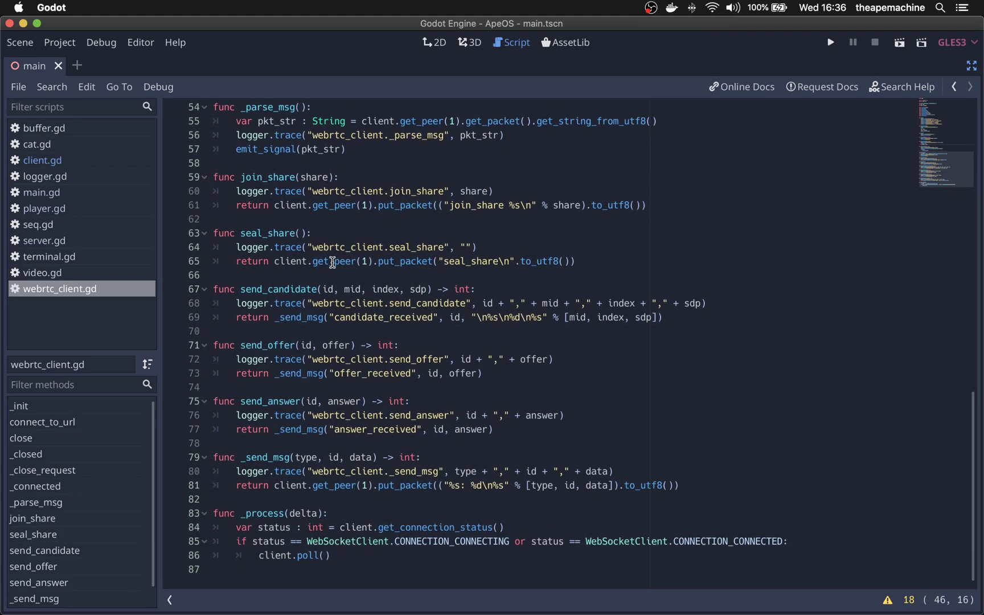
Highlight every _send_msg use and select client.get_peer(1) in webrtc_client.gd
{"action": "double_click", "coordinate": [265, 457]}
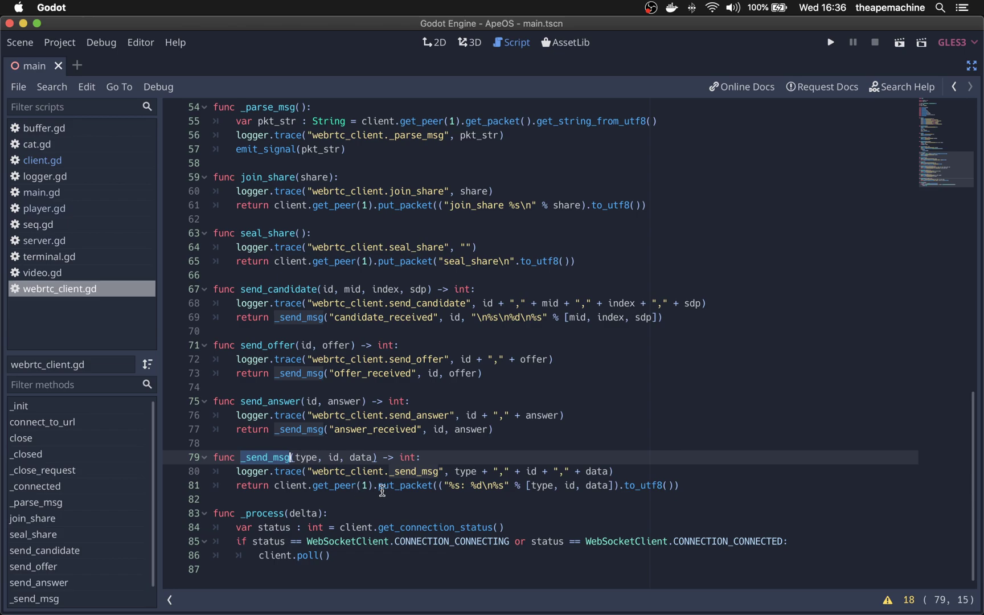
{"action": "left_click_drag", "start_coordinate": [274, 487], "coordinate": [374, 486]}
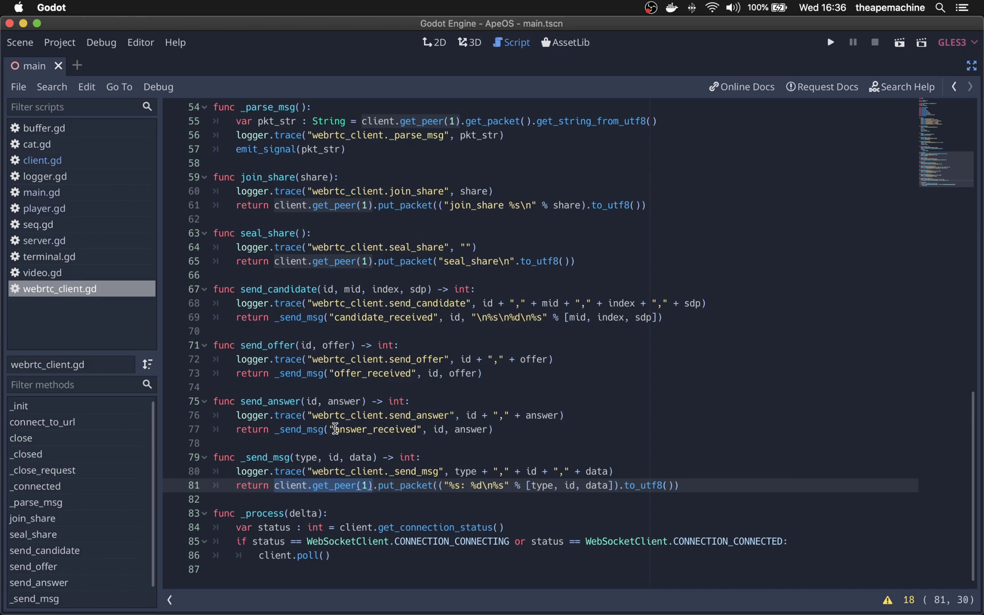
{"action": "scroll", "coordinate": [310, 361], "scroll_direction": "up", "scroll_amount": 4}
{"action": "scroll", "coordinate": [309, 362], "scroll_direction": "up", "scroll_amount": 4}
{"action": "scroll", "coordinate": [310, 362], "scroll_direction": "up", "scroll_amount": 1}
{"action": "scroll", "coordinate": [310, 363], "scroll_direction": "up", "scroll_amount": 2}
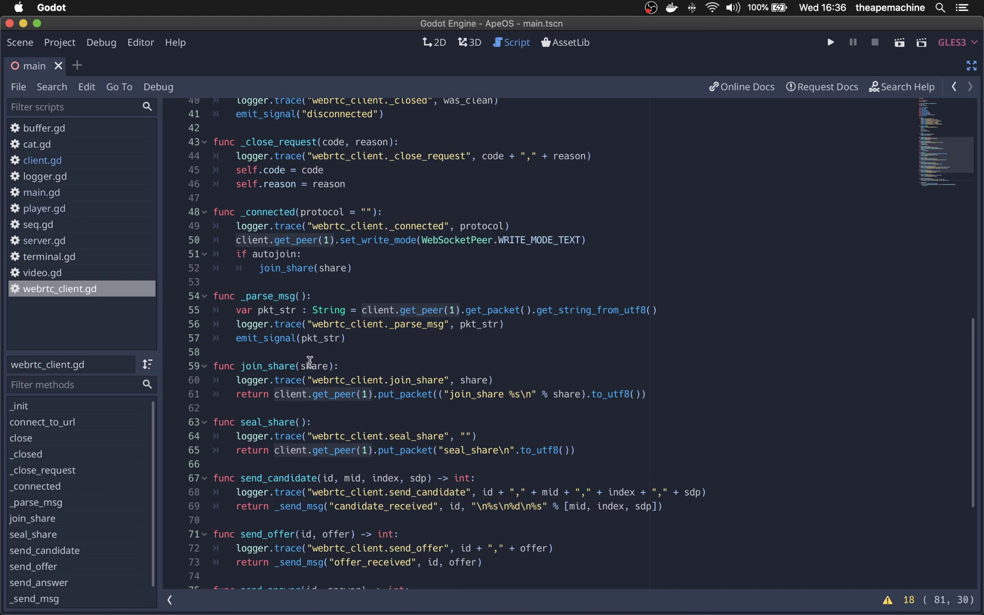
{"action": "scroll", "coordinate": [310, 362], "scroll_direction": "up", "scroll_amount": 4}
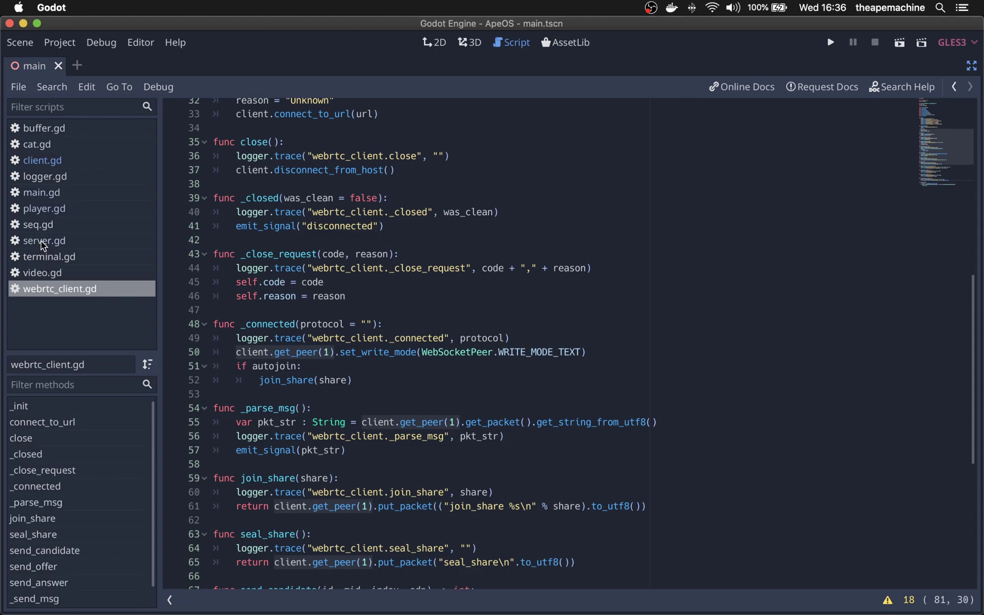
{"action": "left_click", "coordinate": [52, 163]}
{"action": "scroll", "coordinate": [428, 322], "scroll_direction": "up", "scroll_amount": 5}
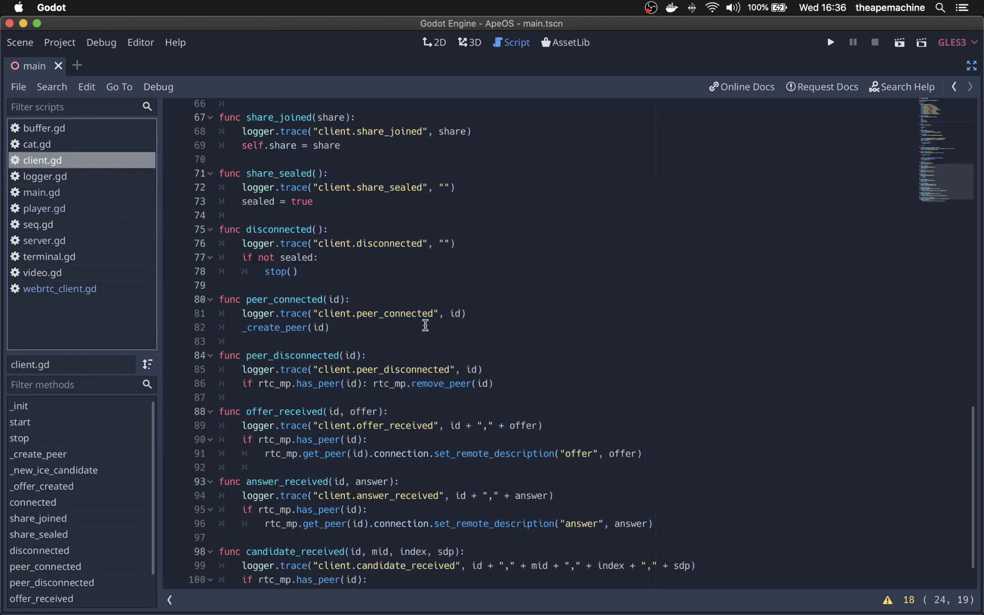
{"action": "scroll", "coordinate": [428, 322], "scroll_direction": "up", "scroll_amount": 5}
{"action": "scroll", "coordinate": [427, 322], "scroll_direction": "up", "scroll_amount": 5}
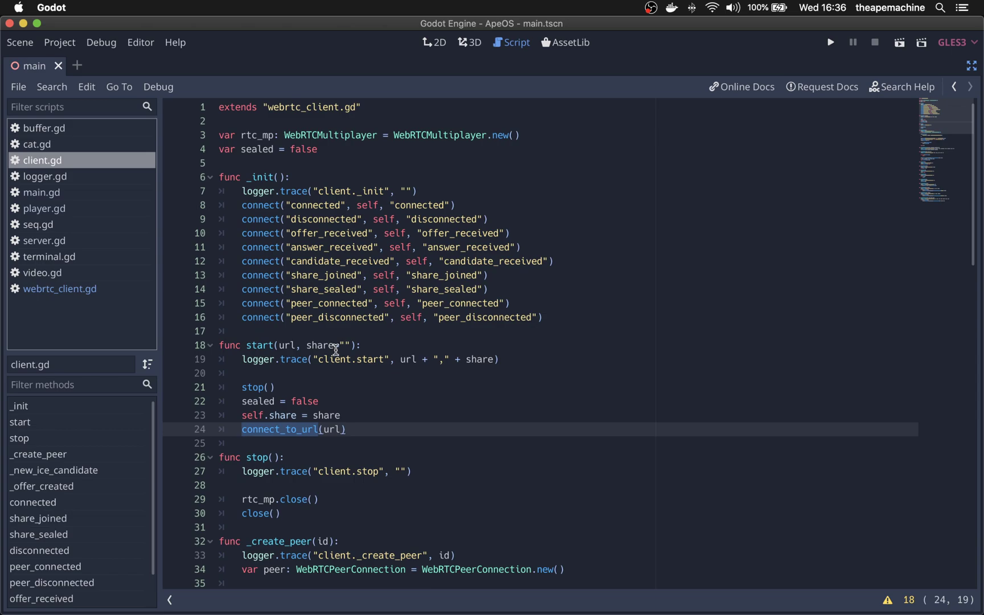
{"action": "left_click", "coordinate": [325, 208]}
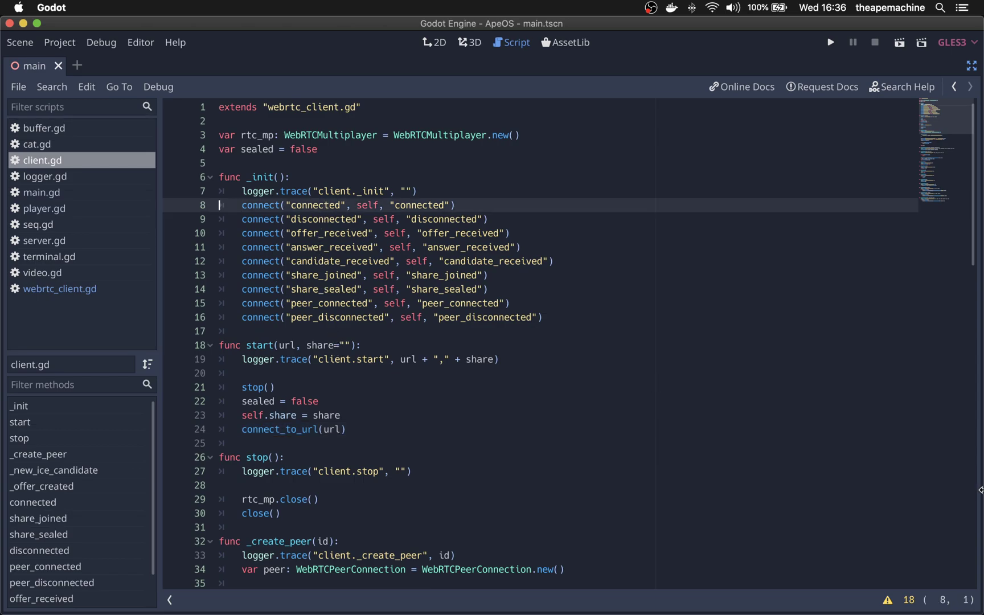
{"action": "key", "text": "Home"}
{"action": "key", "text": "shift+Down"}
{"action": "key", "text": "shift+Down"}
{"action": "key", "text": "shift+Down"}
{"action": "key", "text": "shift+Down"}
{"action": "key", "text": "shift+Down"}
{"action": "key", "text": "shift+Down"}
{"action": "key", "text": "shift+Down"}
{"action": "key", "text": "shift+Down"}
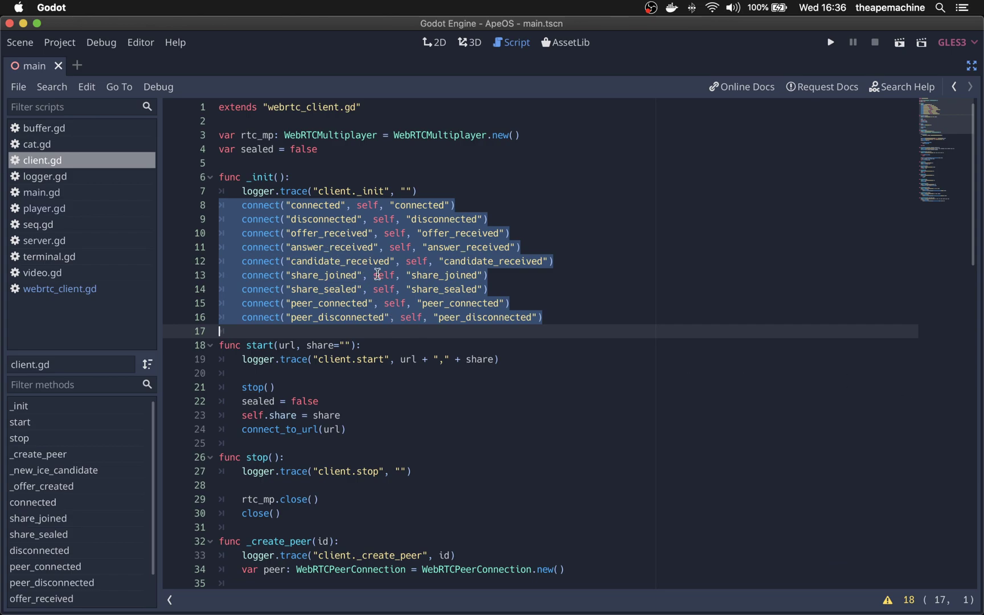
{"action": "key", "text": "shift+Up"}
{"action": "key", "text": "shift+Up"}
{"action": "key", "text": "shift+Up"}
{"action": "key", "text": "shift+Up"}
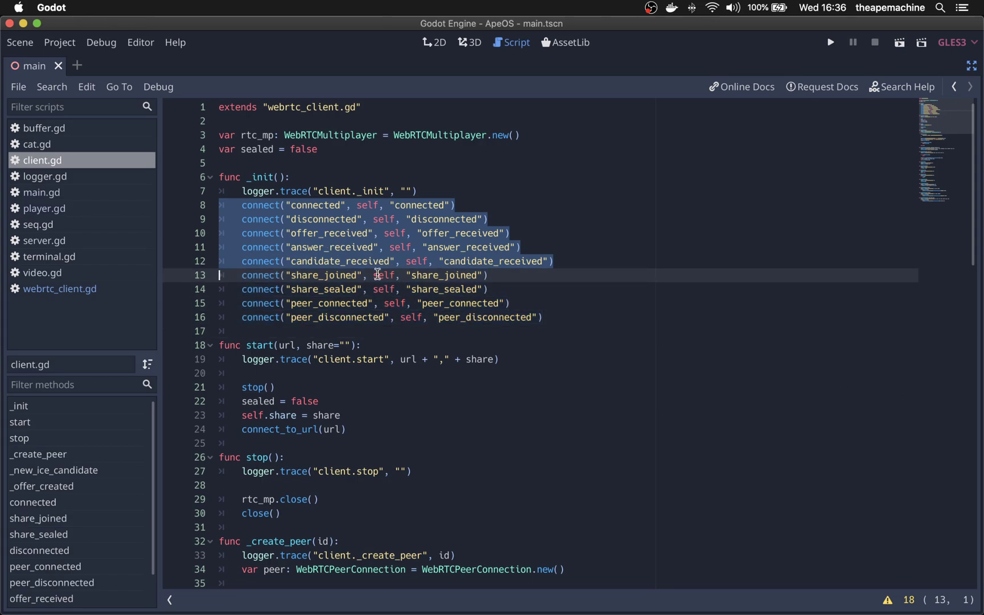
{"action": "key", "text": "Down"}
{"action": "key", "text": "Up"}
{"action": "key", "text": "shift+Down"}
{"action": "key", "text": "shift+Down"}
{"action": "key", "text": "shift+Down"}
{"action": "key", "text": "shift+Down"}
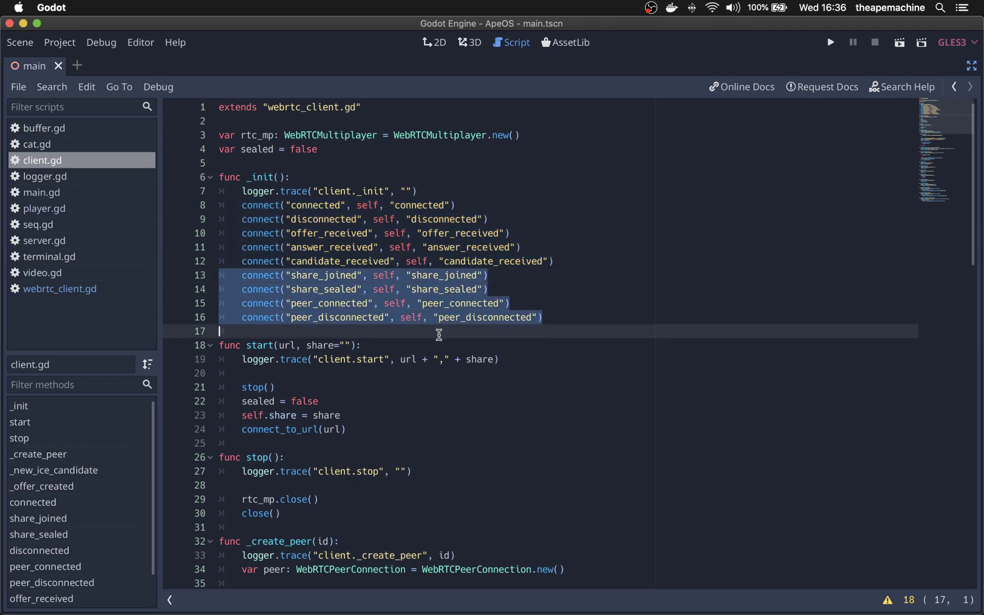
{"action": "scroll", "coordinate": [437, 337], "scroll_direction": "down", "scroll_amount": 2}
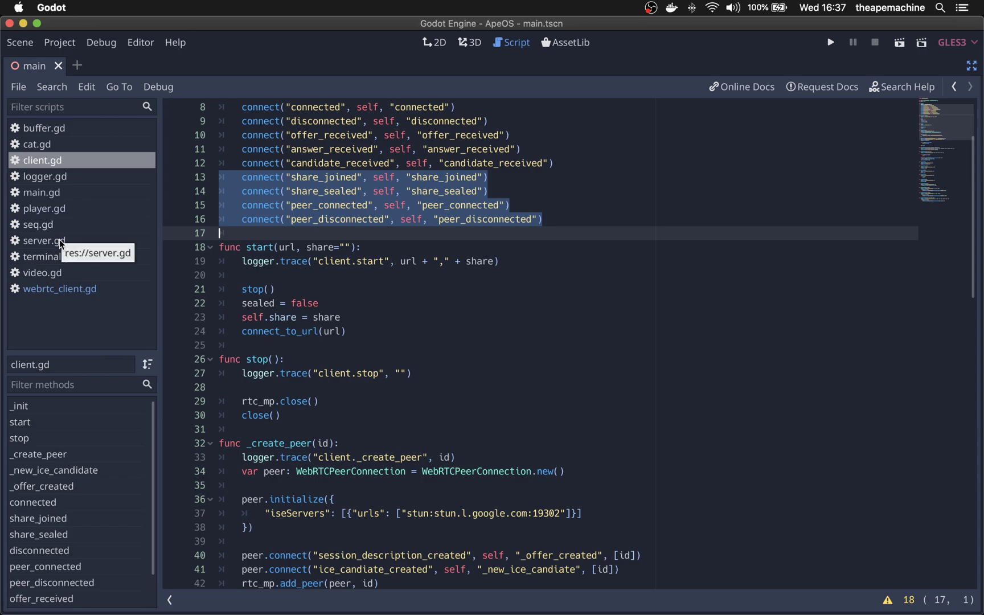
{"action": "left_click", "coordinate": [317, 179]}
{"action": "double_click", "coordinate": [318, 179]}
{"action": "double_click", "coordinate": [338, 193]}
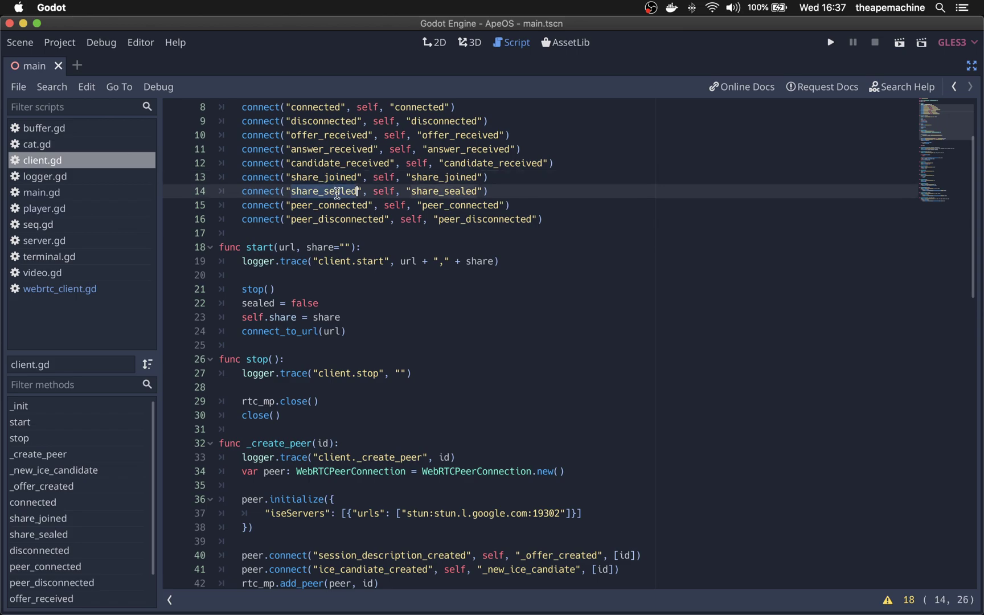
{"action": "double_click", "coordinate": [344, 221]}
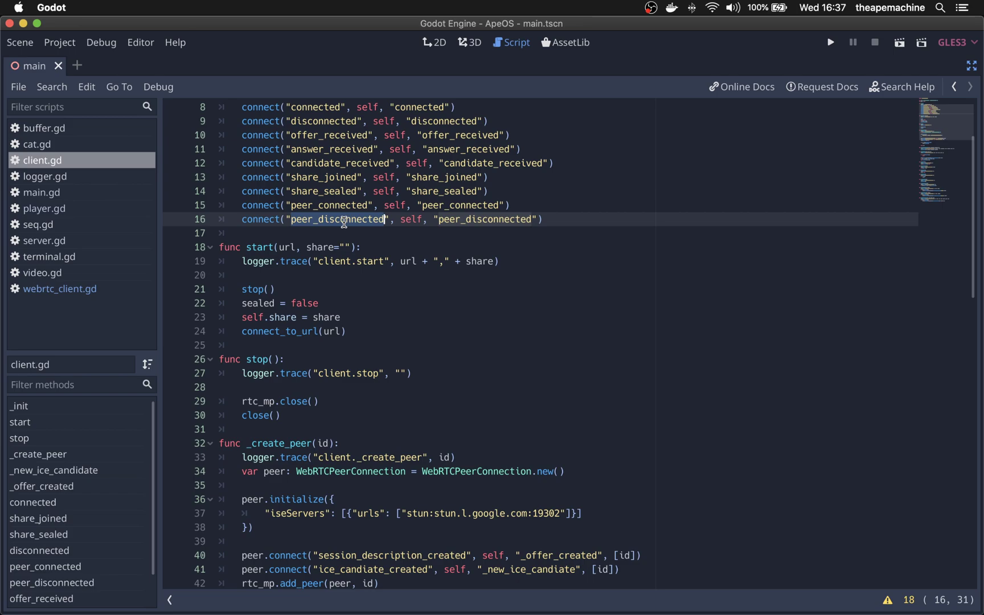
{"action": "key", "text": "Down"}
{"action": "key", "text": "Down"}
{"action": "key", "text": "Down"}
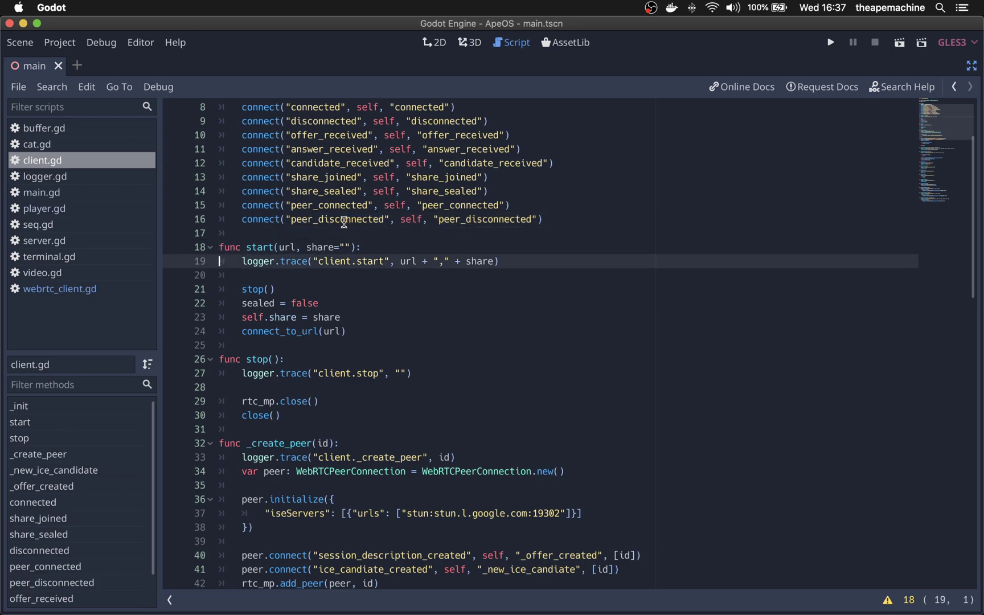
{"action": "key", "text": "Up"}
{"action": "key", "text": "shift+Down"}
{"action": "key", "text": "shift+Down"}
{"action": "key", "text": "shift+Down"}
{"action": "key", "text": "shift+Down"}
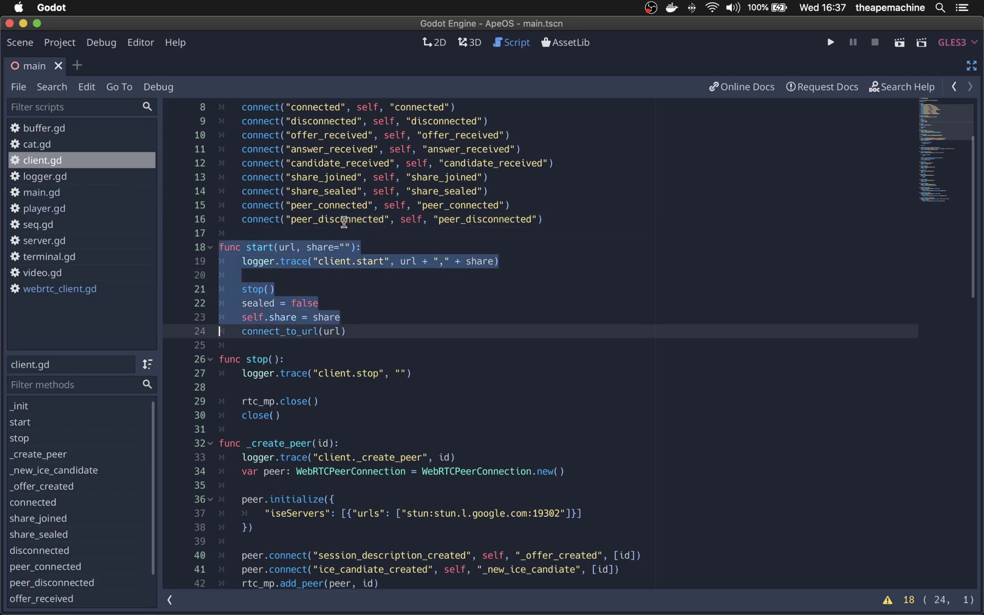
{"action": "key", "text": "shift+Down"}
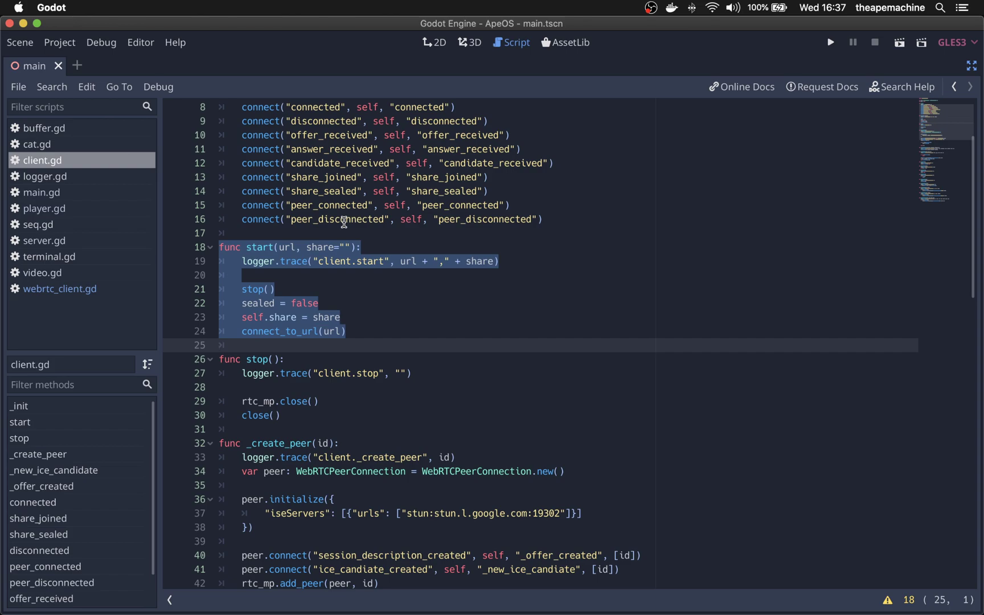
{"action": "key", "text": "Up"}
{"action": "key", "text": "Up"}
{"action": "key", "text": "Up"}
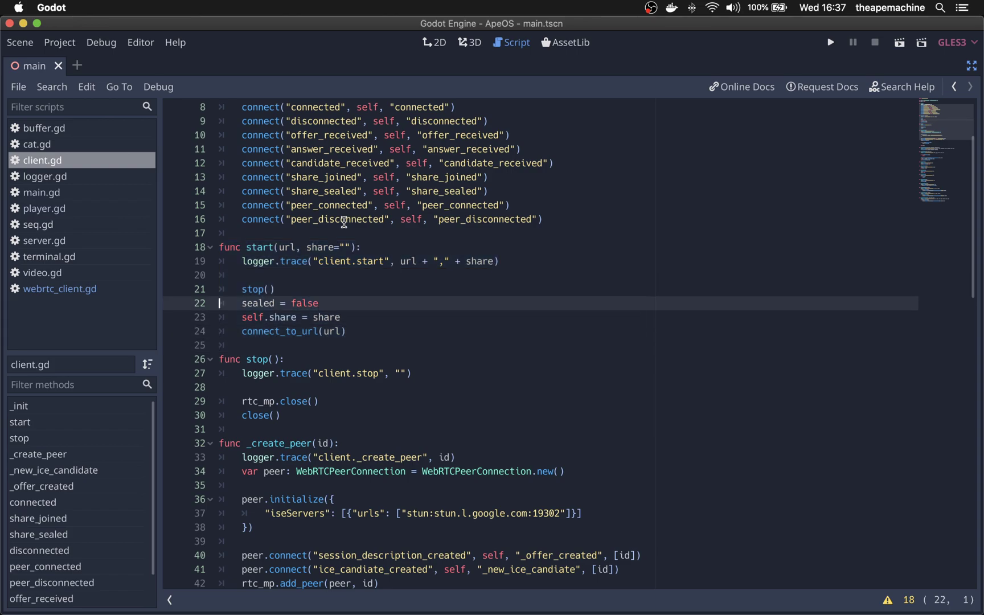
{"action": "key", "text": "Down"}
{"action": "key", "text": "Down"}
{"action": "key", "text": "Down"}
{"action": "key", "text": "Down"}
{"action": "key", "text": "Down"}
{"action": "key", "text": "Down"}
{"action": "key", "text": "Down"}
{"action": "key", "text": "Down"}
{"action": "key", "text": "Up"}
{"action": "key", "text": "Up"}
{"action": "key", "text": "Up"}
{"action": "key", "text": "Up"}
{"action": "key", "text": "Up"}
{"action": "key", "text": "Up"}
{"action": "key", "text": "Up"}
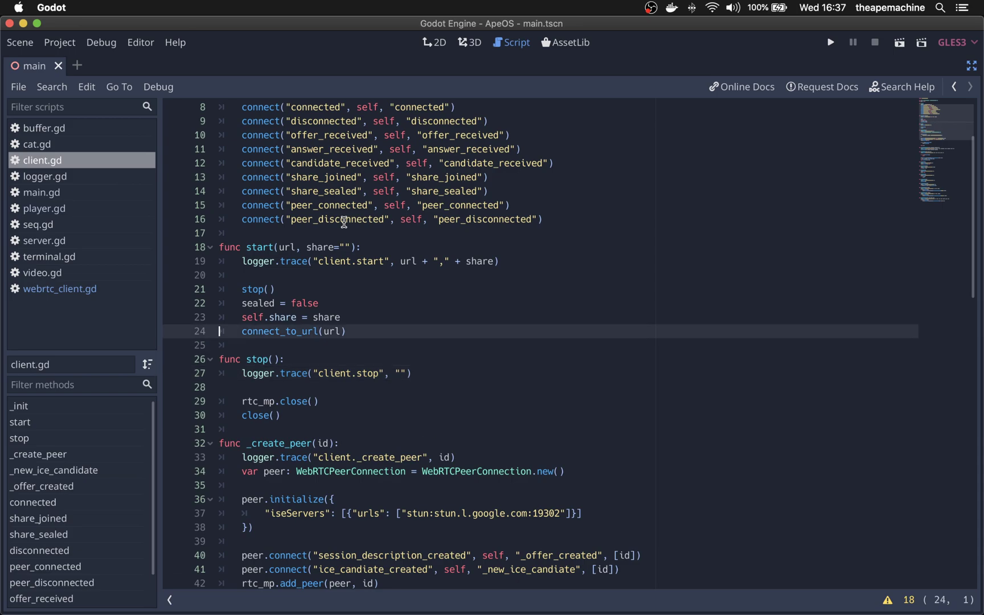
{"action": "key", "text": "shift+Up"}
{"action": "key", "text": "Down"}
{"action": "key", "text": "Down"}
{"action": "key", "text": "Down"}
{"action": "key", "text": "Down"}
{"action": "key", "text": "Down"}
{"action": "key", "text": "Down"}
{"action": "key", "text": "Down"}
{"action": "key", "text": "Down"}
{"action": "key", "text": "Down"}
{"action": "key", "text": "Down"}
{"action": "key", "text": "Down"}
{"action": "key", "text": "Down"}
{"action": "key", "text": "Up"}
{"action": "key", "text": "Up"}
{"action": "key", "text": "Up"}
{"action": "key", "text": "Up"}
{"action": "key", "text": "Up"}
{"action": "key", "text": "Up"}
{"action": "key", "text": "Up"}
{"action": "key", "text": "Up"}
{"action": "key", "text": "Home"}
{"action": "key", "text": "shift+Down"}
{"action": "key", "text": "shift+Down"}
{"action": "key", "text": "shift+Down"}
{"action": "key", "text": "shift+Down"}
{"action": "key", "text": "shift+Down"}
{"action": "key", "text": "Down"}
{"action": "key", "text": "Down"}
{"action": "key", "text": "Up"}
{"action": "key", "text": "Down"}
{"action": "key", "text": "Down"}
{"action": "key", "text": "Down"}
{"action": "key", "text": "Down"}
{"action": "key", "text": "Down"}
{"action": "key", "text": "Down"}
{"action": "key", "text": "Down"}
{"action": "key", "text": "Down"}
{"action": "key", "text": "Down"}
{"action": "key", "text": "Down"}
{"action": "key", "text": "Up"}
{"action": "key", "text": "Up"}
{"action": "key", "text": "Up"}
{"action": "key", "text": "Up"}
{"action": "key", "text": "Up"}
{"action": "key", "text": "Up"}
{"action": "key", "text": "Up"}
{"action": "key", "text": "Up"}
Review the WebRTCPeerConnection and STUN setup, then delete a character from the iceServers line
{"action": "key", "text": "Down"}
{"action": "key", "text": "shift+Down"}
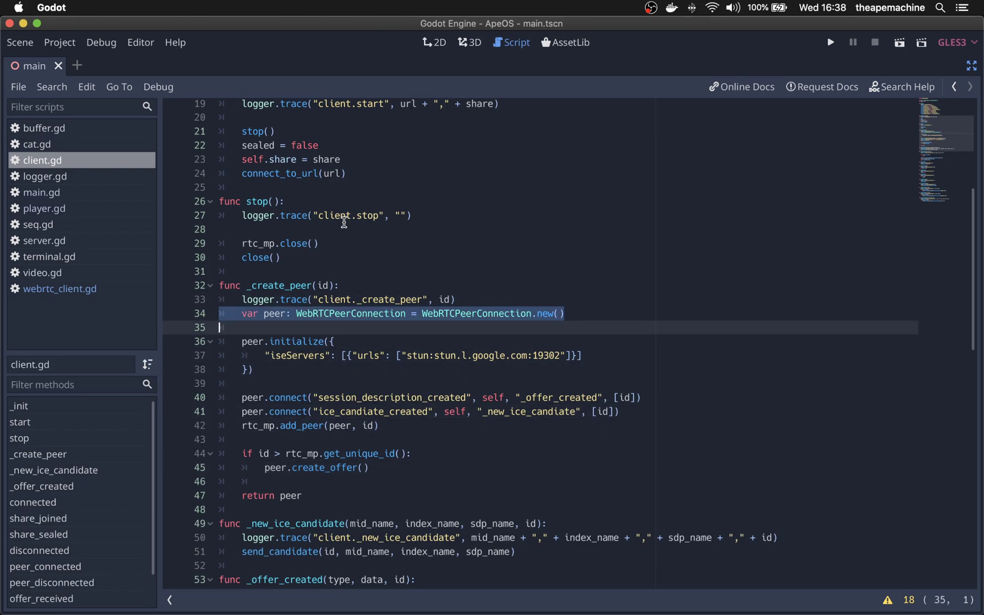
{"action": "key", "text": "Down"}
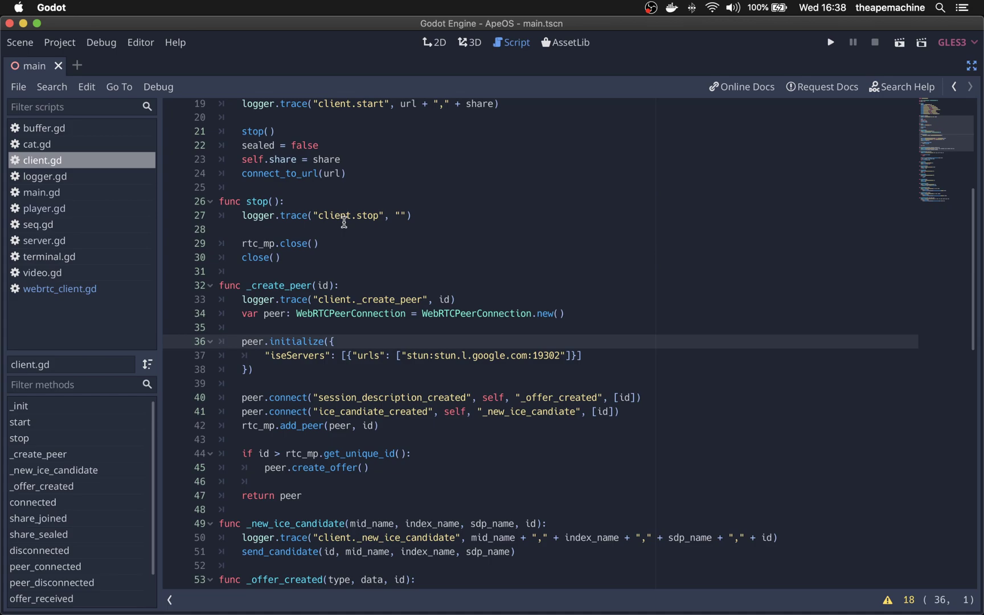
{"action": "key", "text": "shift+Down"}
{"action": "key", "text": "shift+Down"}
{"action": "key", "text": "shift+Down"}
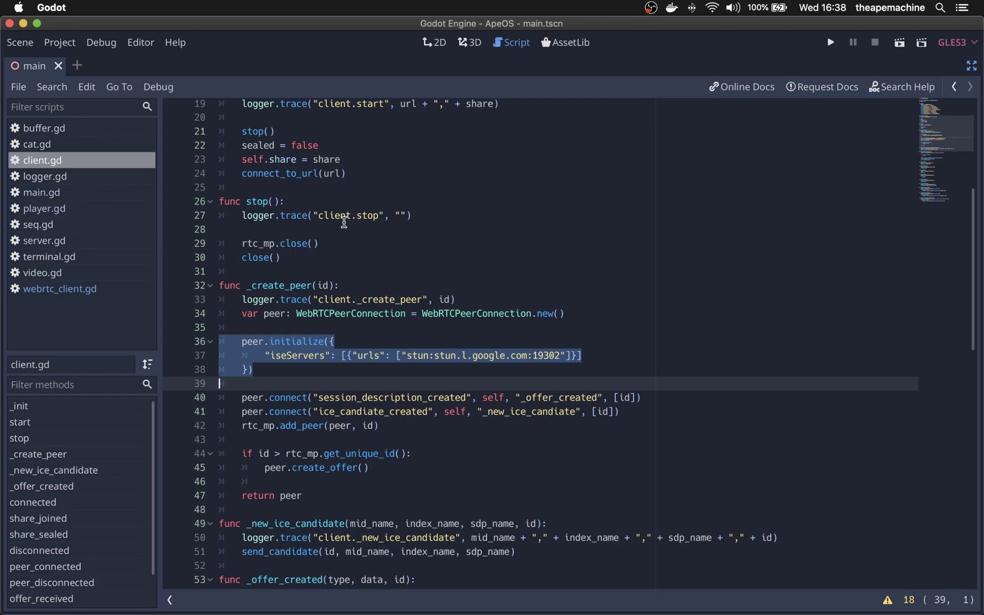
{"action": "key", "text": "Up"}
{"action": "key", "text": "Up"}
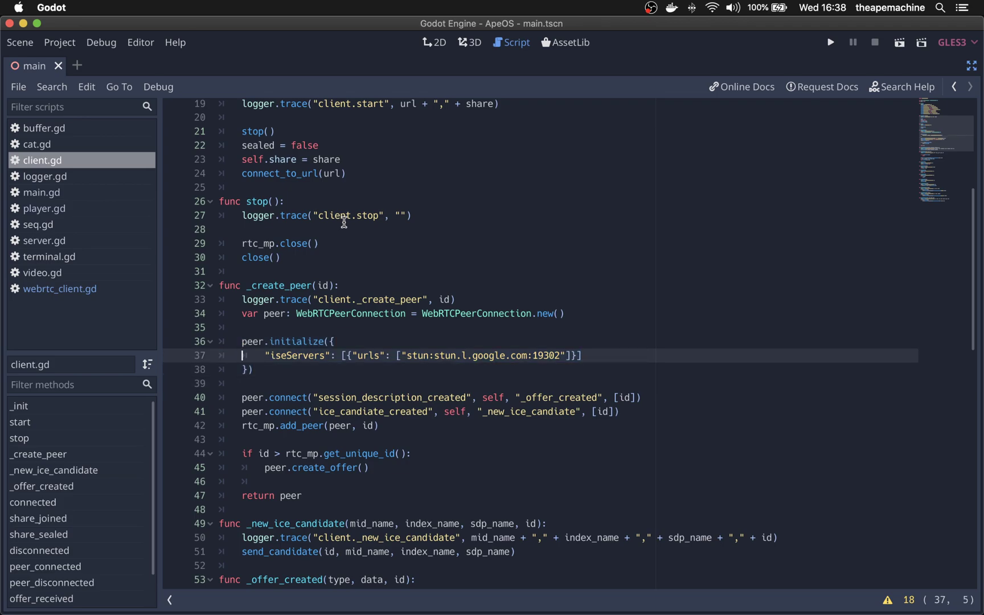
{"action": "key", "text": "Right"}
{"action": "key", "text": "Right"}
{"action": "key", "text": "Home"}
{"action": "key", "text": "Delete"}
Select and copy the two peer.connect signal lines on line 40
{"action": "key", "text": "Down"}
{"action": "key", "text": "Down"}
{"action": "key", "text": "Down"}
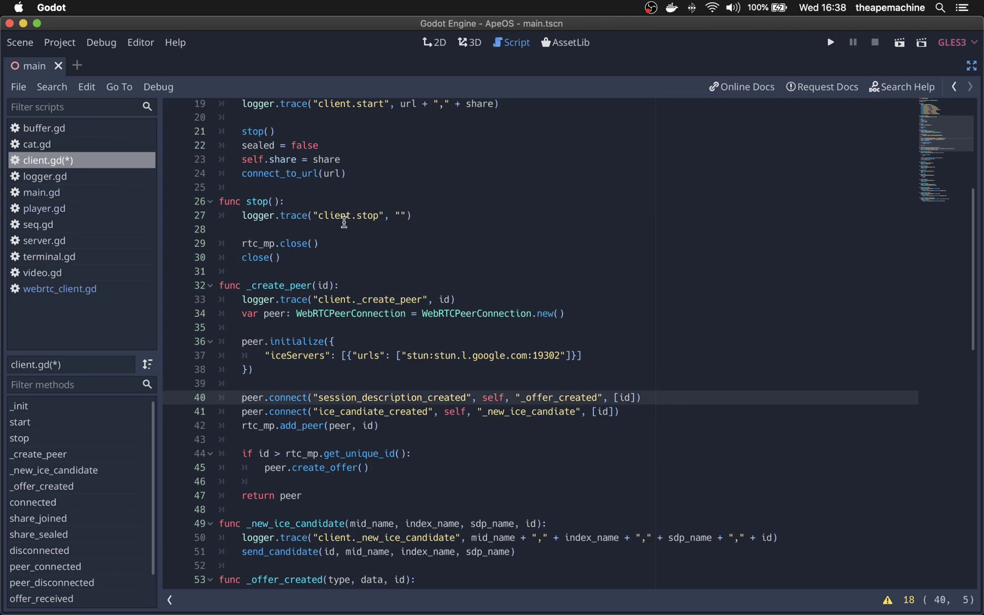
{"action": "key", "text": "Home"}
{"action": "key", "text": "shift+Down"}
{"action": "key", "text": "shift+Down"}
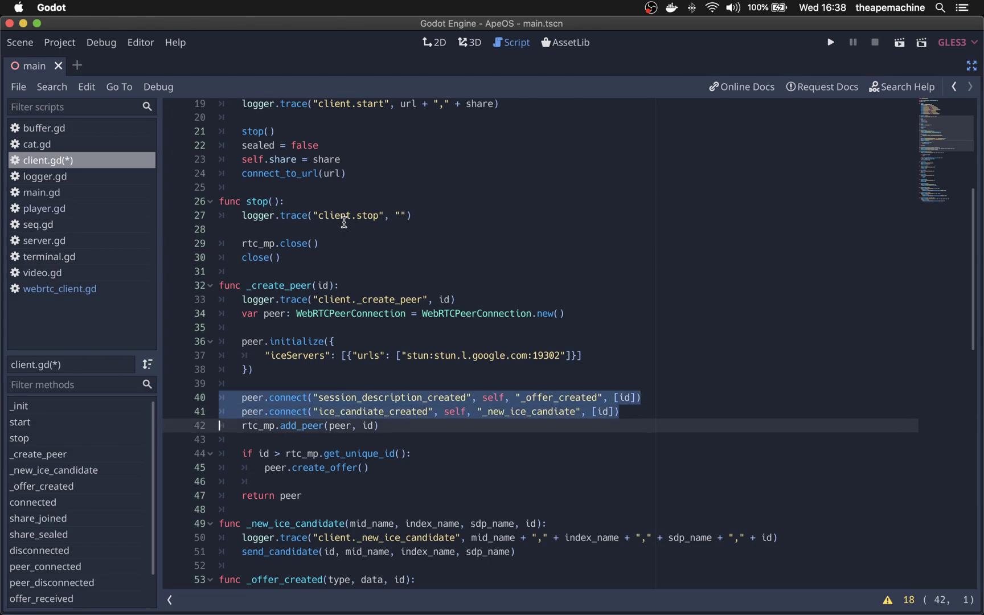
{"action": "key", "text": "ctrl+c"}
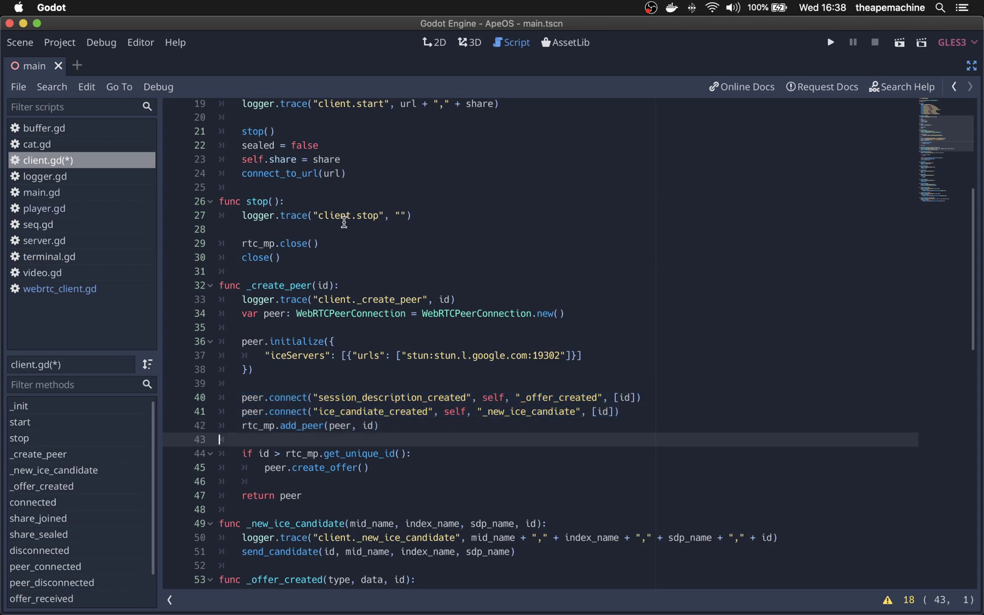
Highlight signal lines 40-42, then the _new_ice_candidate and _offer_created functions
{"action": "key", "text": "Down"}
{"action": "key", "text": "Down"}
{"action": "key", "text": "Down"}
{"action": "key", "text": "Down"}
{"action": "key", "text": "Down"}
{"action": "key", "text": "Down"}
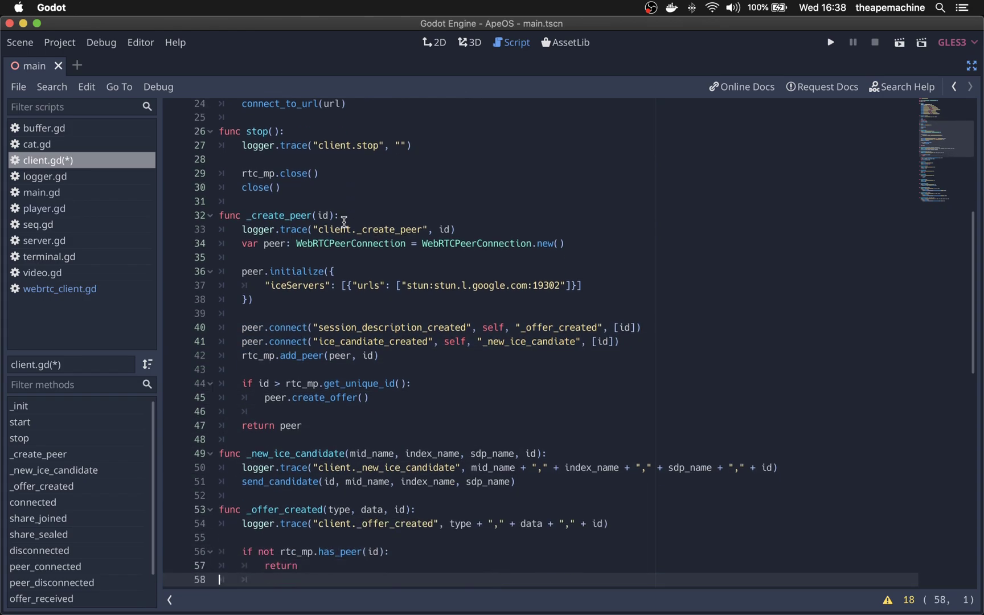
{"action": "key", "text": "Up"}
{"action": "key", "text": "Up"}
{"action": "key", "text": "Up"}
{"action": "key", "text": "Up"}
{"action": "key", "text": "Up"}
{"action": "key", "text": "Up"}
{"action": "key", "text": "Up"}
{"action": "key", "text": "Up"}
{"action": "key", "text": "Up"}
{"action": "key", "text": "shift+Down"}
{"action": "key", "text": "shift+Down"}
{"action": "key", "text": "shift+Down"}
{"action": "key", "text": "Down"}
{"action": "key", "text": "Down"}
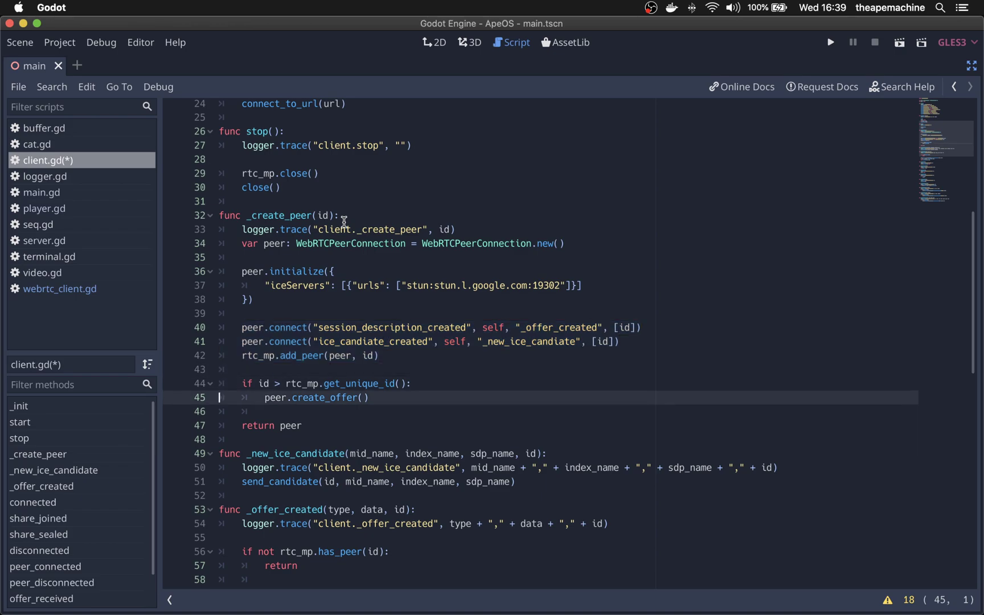
{"action": "key", "text": "Down"}
{"action": "key", "text": "Down"}
{"action": "key", "text": "Down"}
{"action": "key", "text": "Down"}
{"action": "key", "text": "Down"}
{"action": "key", "text": "Down"}
{"action": "key", "text": "Down"}
{"action": "key", "text": "Down"}
{"action": "key", "text": "Down"}
{"action": "key", "text": "Up"}
{"action": "key", "text": "Up"}
{"action": "key", "text": "Up"}
{"action": "key", "text": "Up"}
{"action": "key", "text": "Up"}
{"action": "key", "text": "Up"}
{"action": "key", "text": "shift+Down"}
{"action": "key", "text": "shift+Down"}
{"action": "key", "text": "shift+Down"}
{"action": "key", "text": "shift+Down"}
{"action": "key", "text": "shift+Down"}
{"action": "key", "text": "shift+Down"}
{"action": "key", "text": "shift+Down"}
{"action": "key", "text": "shift+Down"}
{"action": "key", "text": "shift+Down"}
{"action": "key", "text": "shift+Down"}
{"action": "key", "text": "Up"}
{"action": "key", "text": "Up"}
{"action": "key", "text": "Up"}
{"action": "key", "text": "Up"}
{"action": "key", "text": "Up"}
{"action": "key", "text": "Up"}
{"action": "key", "text": "Up"}
{"action": "key", "text": "Up"}
Select the handlers from connected through answer_received, deselect, and save client.gd
{"action": "key", "text": "shift+Up"}
{"action": "key", "text": "shift+Down"}
{"action": "key", "text": "shift+Down"}
{"action": "key", "text": "shift+Down"}
{"action": "key", "text": "shift+Down"}
{"action": "key", "text": "shift+Down"}
{"action": "key", "text": "shift+Down"}
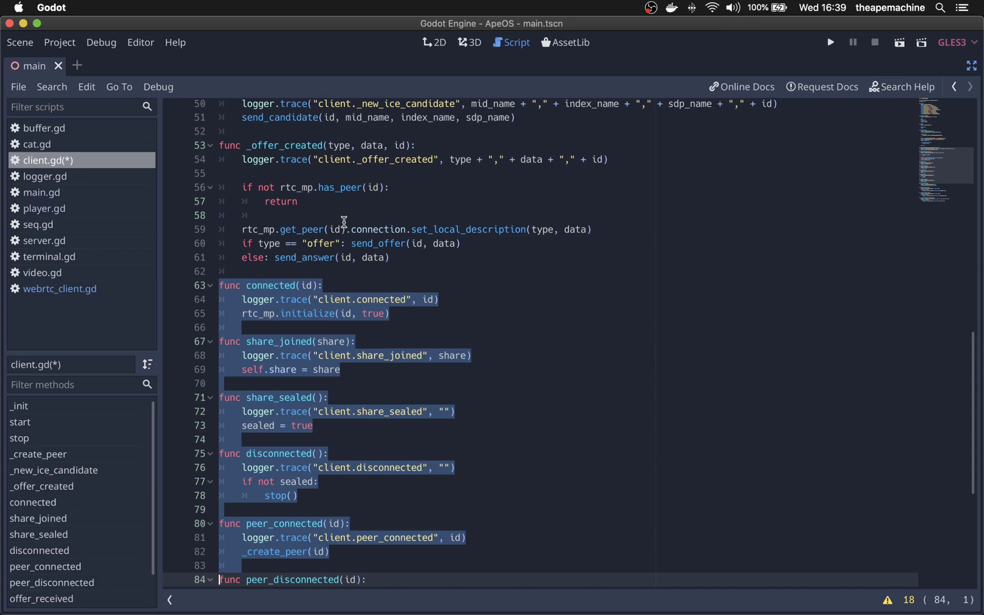
{"action": "key", "text": "shift+Down"}
{"action": "key", "text": "shift+Down"}
{"action": "key", "text": "shift+Down"}
{"action": "key", "text": "shift+Down"}
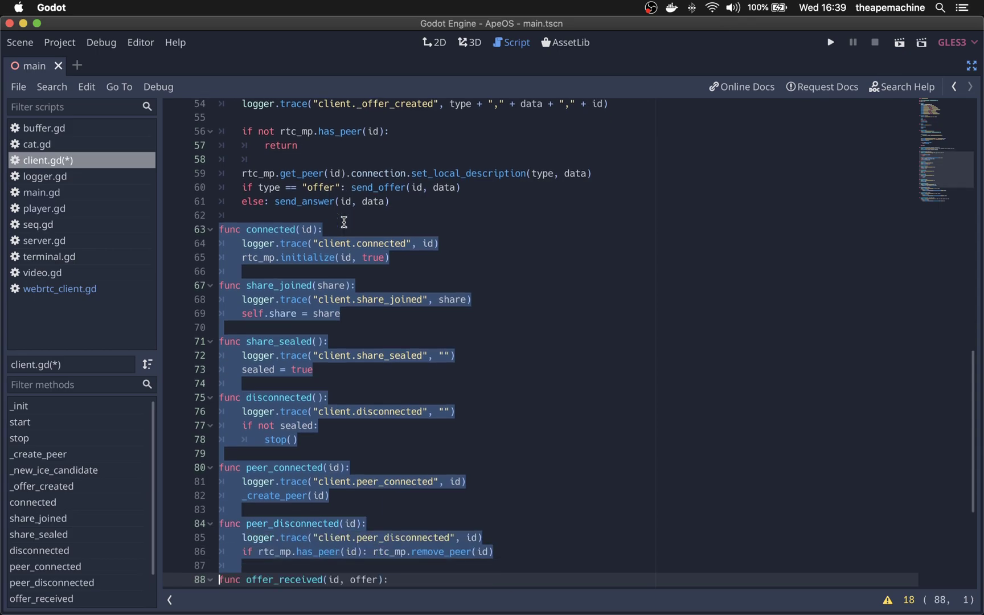
{"action": "key", "text": "shift+Down"}
{"action": "key", "text": "shift+Down"}
{"action": "key", "text": "shift+Down"}
{"action": "key", "text": "shift+Down"}
{"action": "key", "text": "shift+Down"}
{"action": "key", "text": "shift+Down"}
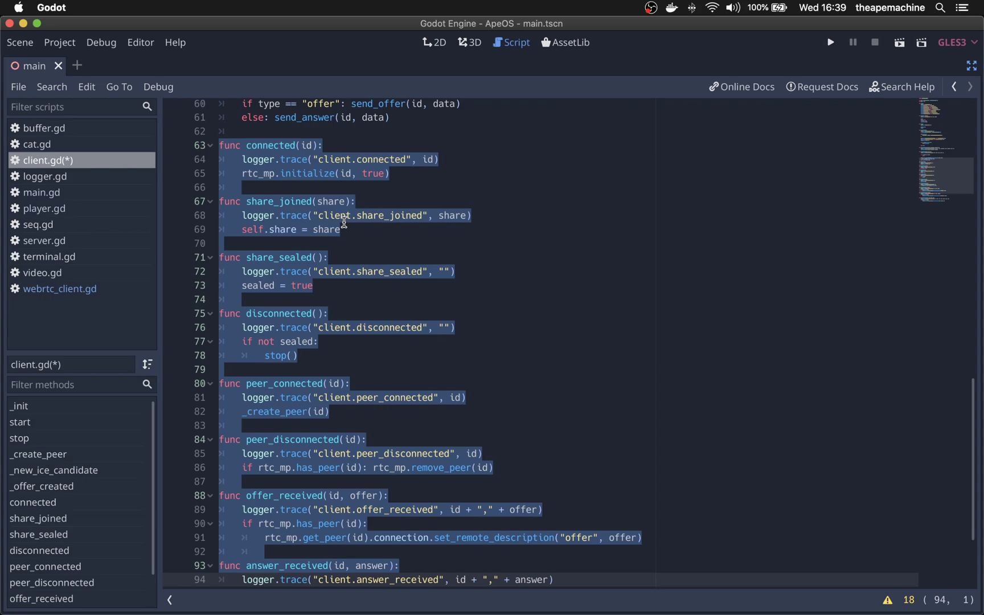
{"action": "key", "text": "shift+Down"}
{"action": "key", "text": "shift+Down"}
{"action": "key", "text": "shift+Down"}
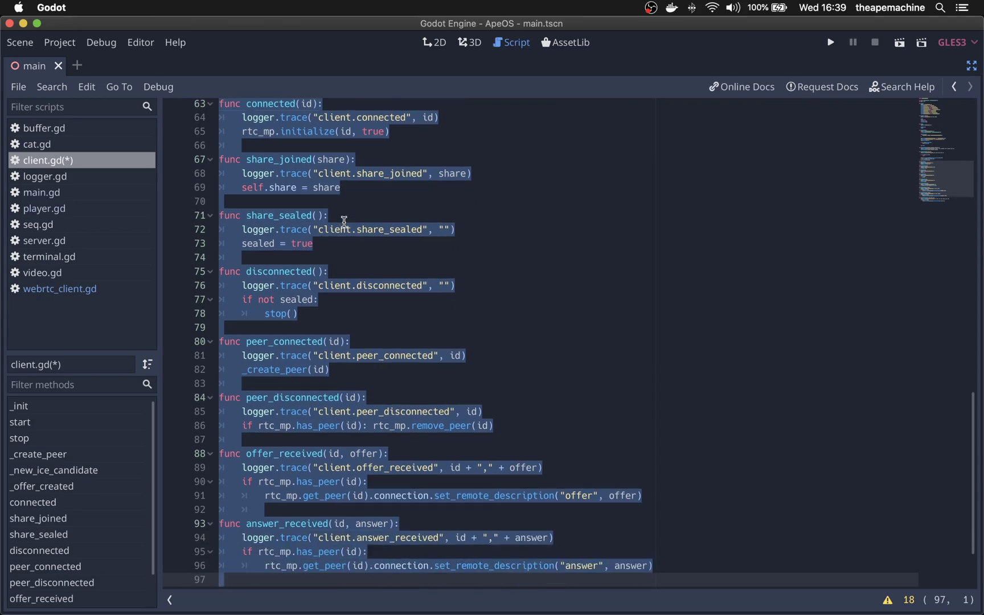
{"action": "key", "text": "shift+Down"}
{"action": "key", "text": "shift+Down"}
{"action": "key", "text": "shift+Down"}
{"action": "key", "text": "shift+Down"}
{"action": "key", "text": "shift+Down"}
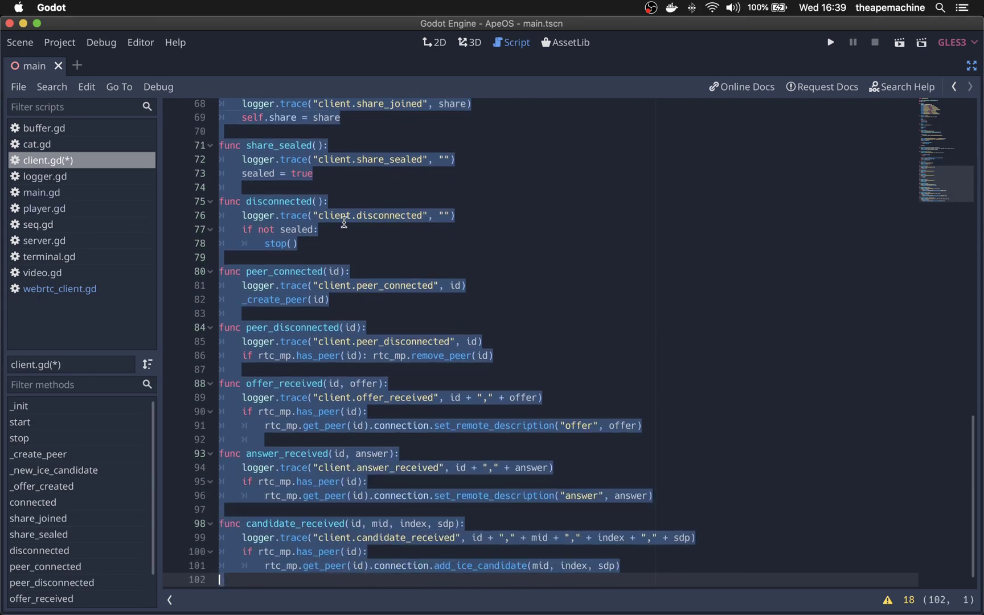
{"action": "key", "text": "Up"}
{"action": "key", "text": "Up"}
{"action": "key", "text": "Up"}
{"action": "key", "text": "Up"}
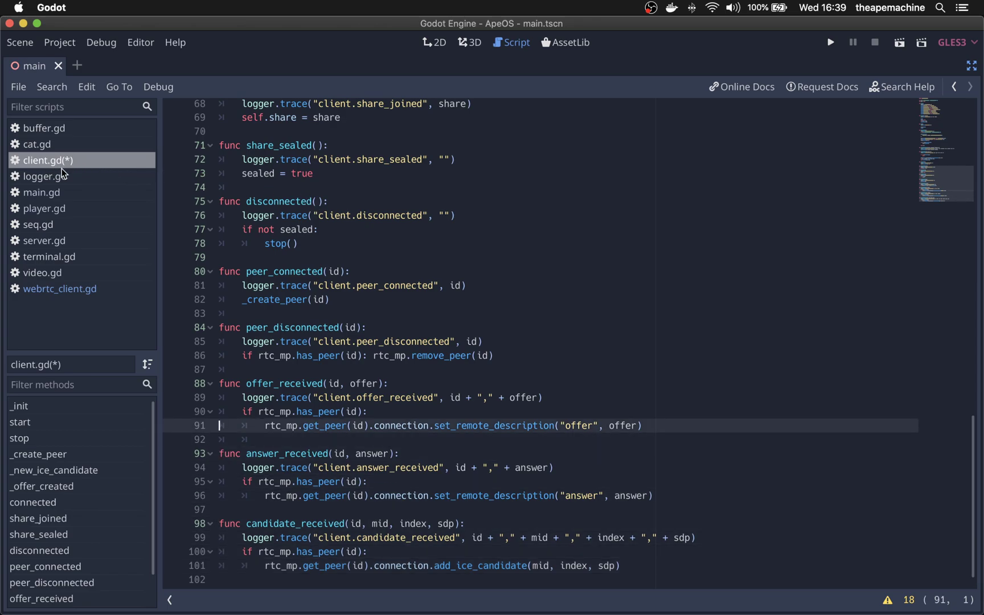
{"action": "key", "text": "super+s"}
Restore the scene, filesystem and output panels, run the project, and return to the editor
{"action": "left_click", "coordinate": [970, 65]}
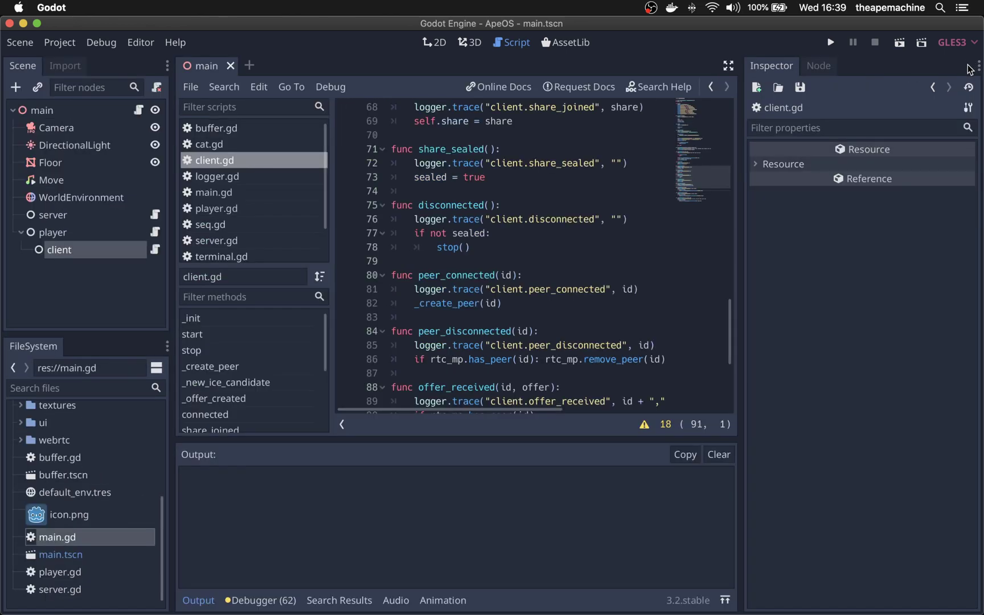
{"action": "left_click", "coordinate": [831, 43]}
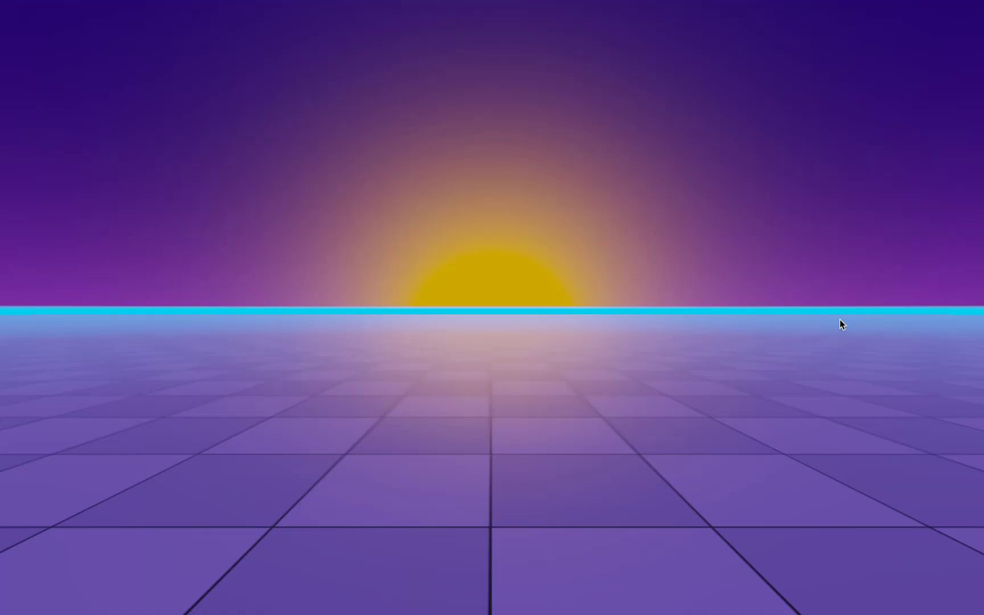
{"action": "key", "text": "alt+Tab"}
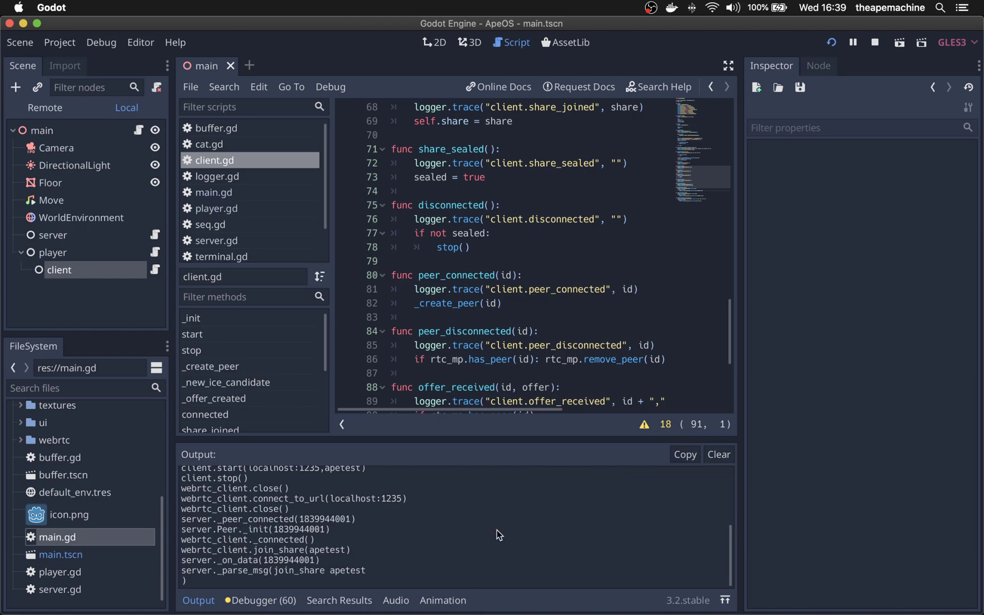
Clear the Output log, stop the project, and select the server's join_share apetest line
{"action": "left_click", "coordinate": [728, 456]}
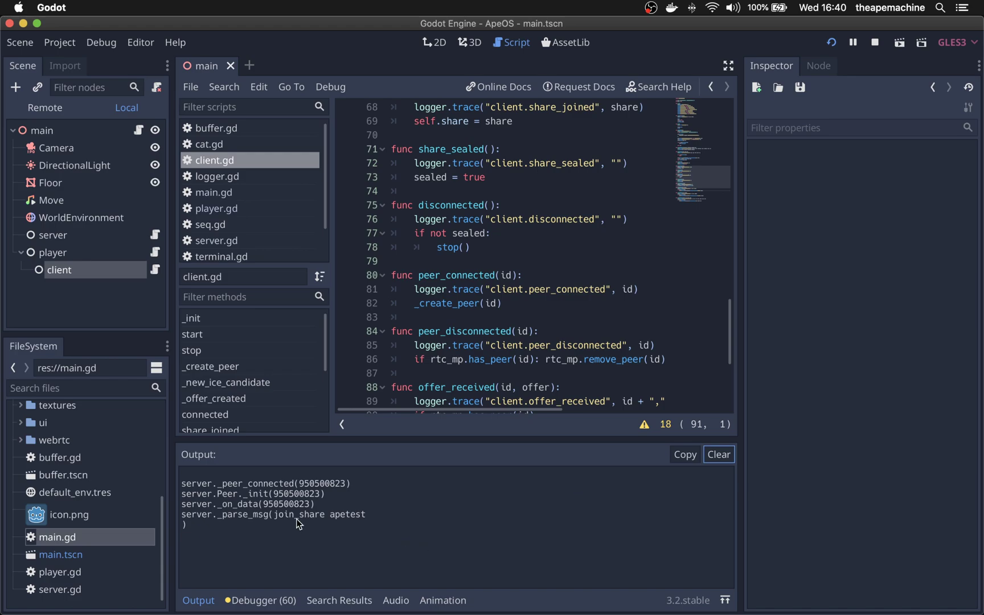
{"action": "left_click", "coordinate": [331, 515]}
{"action": "left_click", "coordinate": [876, 43]}
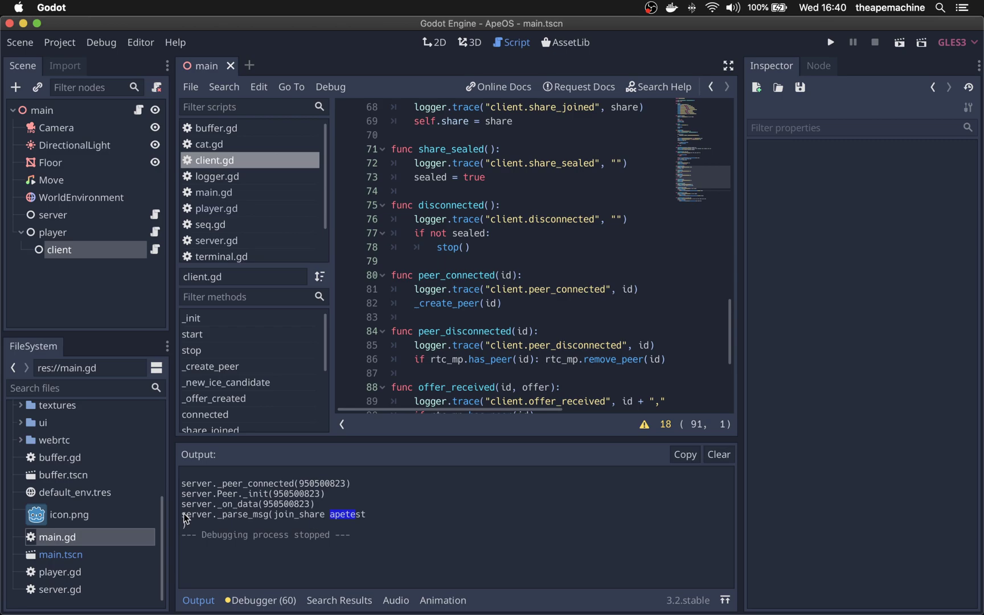
{"action": "left_click_drag", "start_coordinate": [184, 515], "coordinate": [365, 516]}
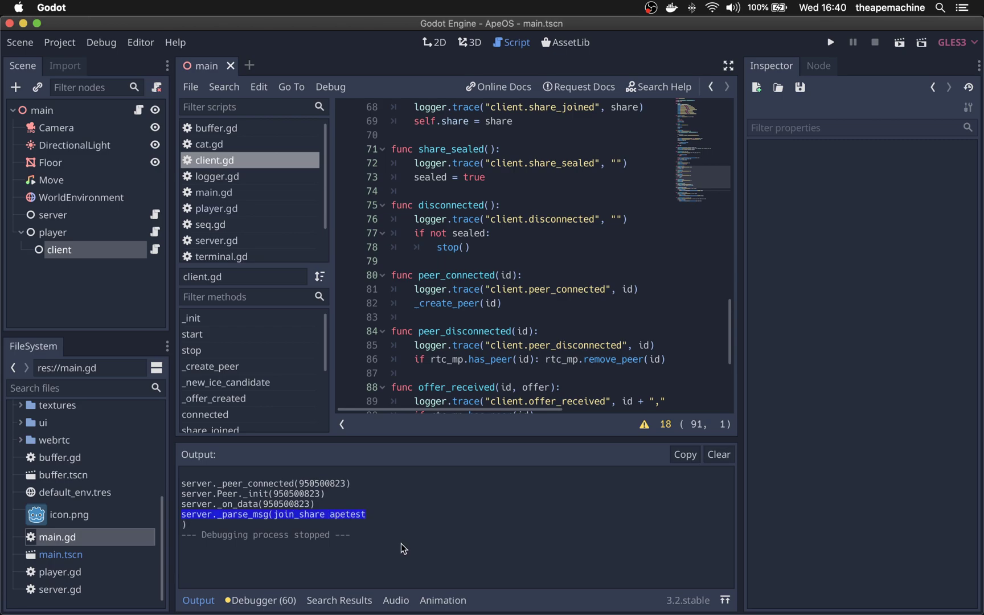